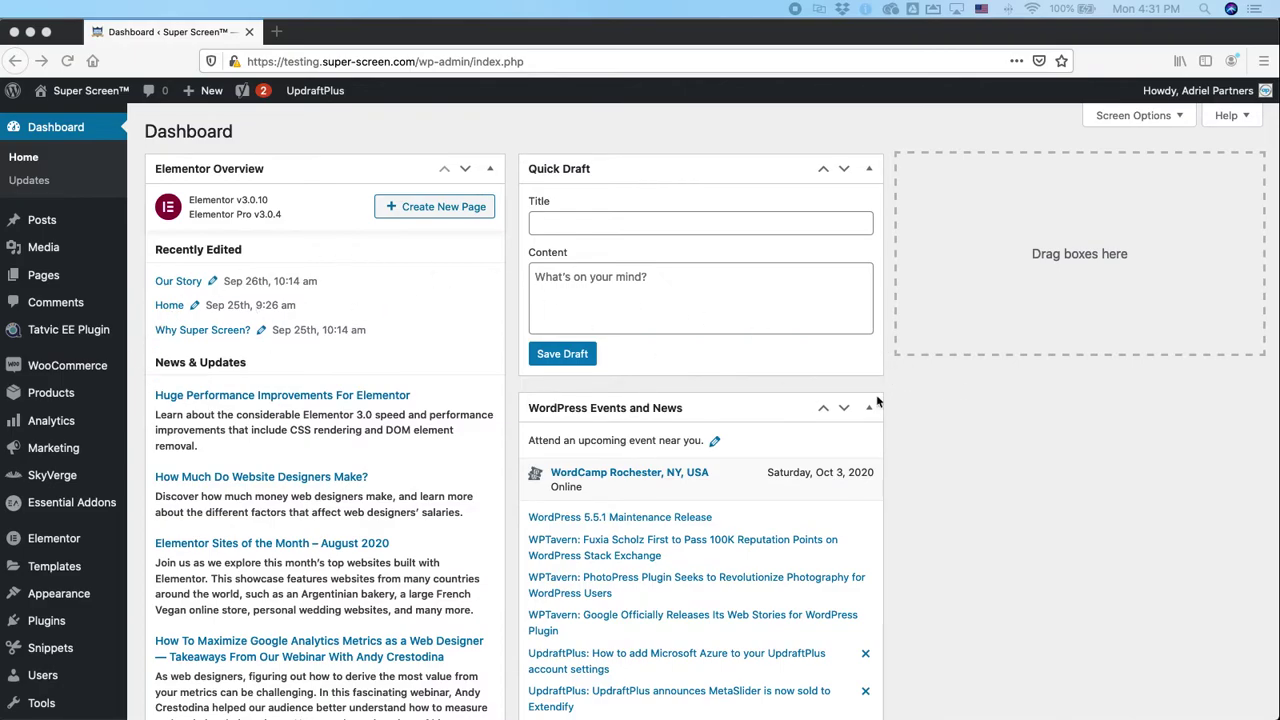
Step: Open the list of all WooCommerce products from the dashboard
click(1005, 427)
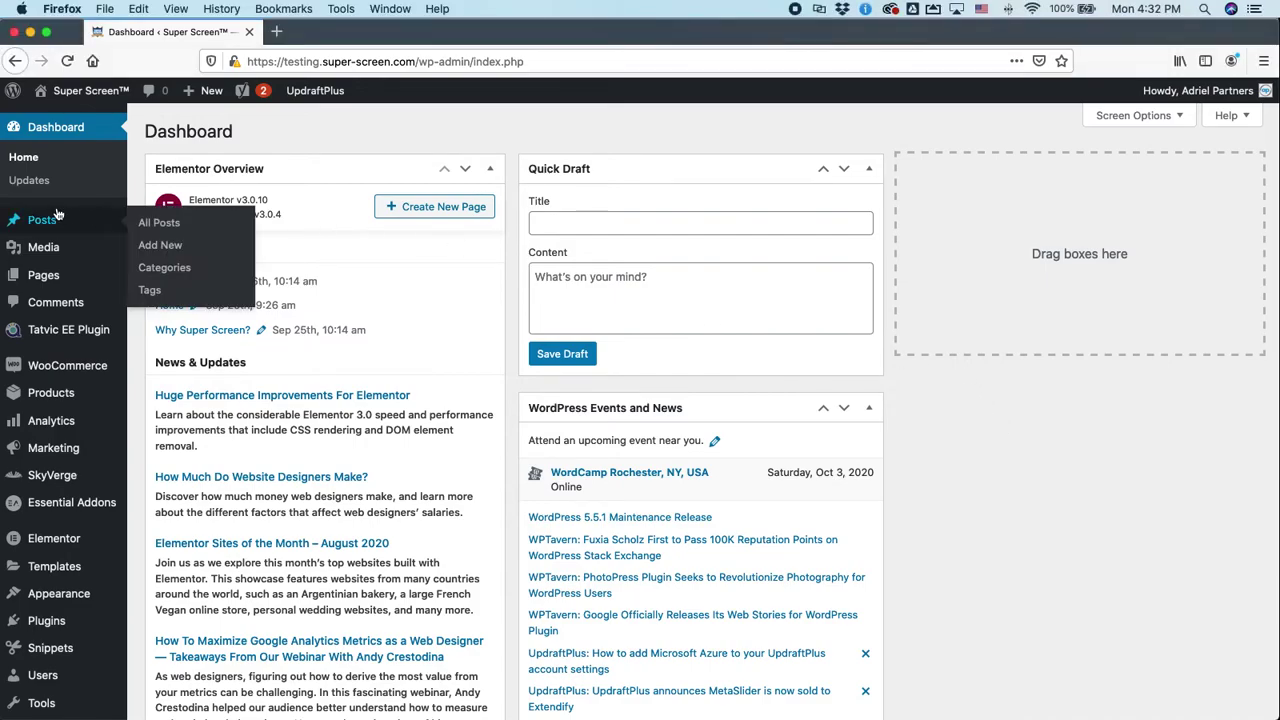
mouse_move(55, 392)
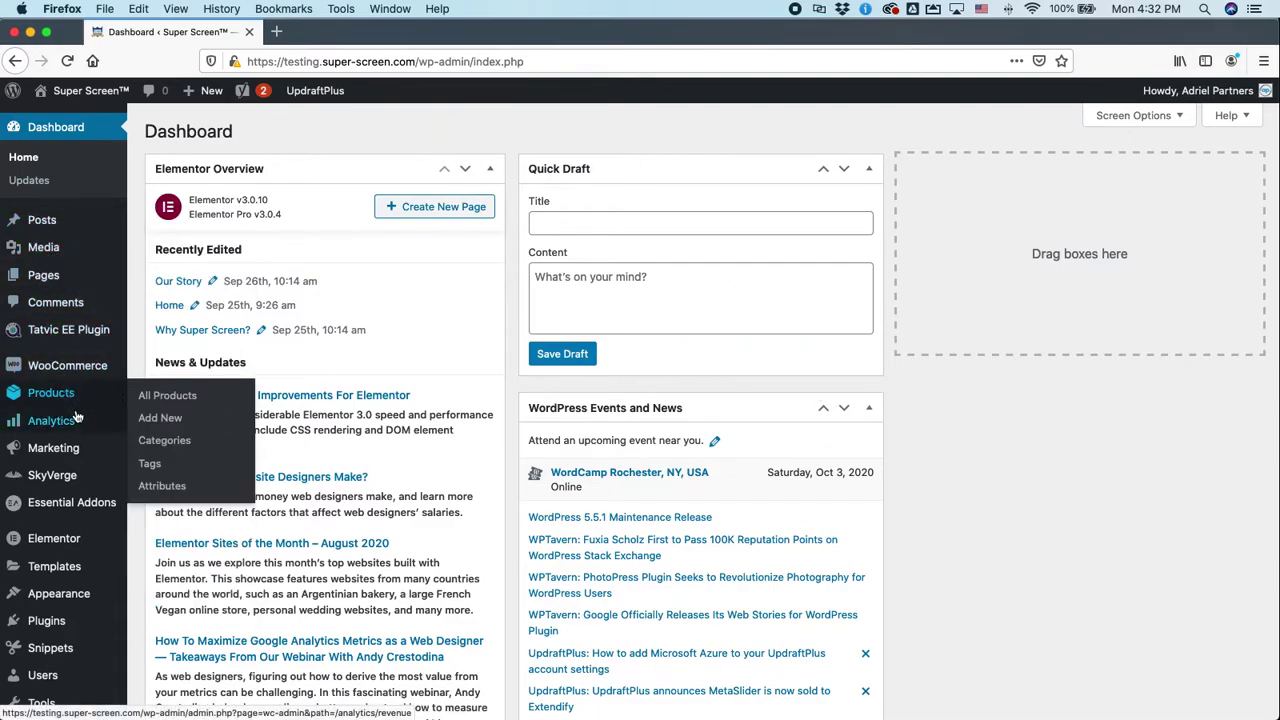
mouse_move(70, 370)
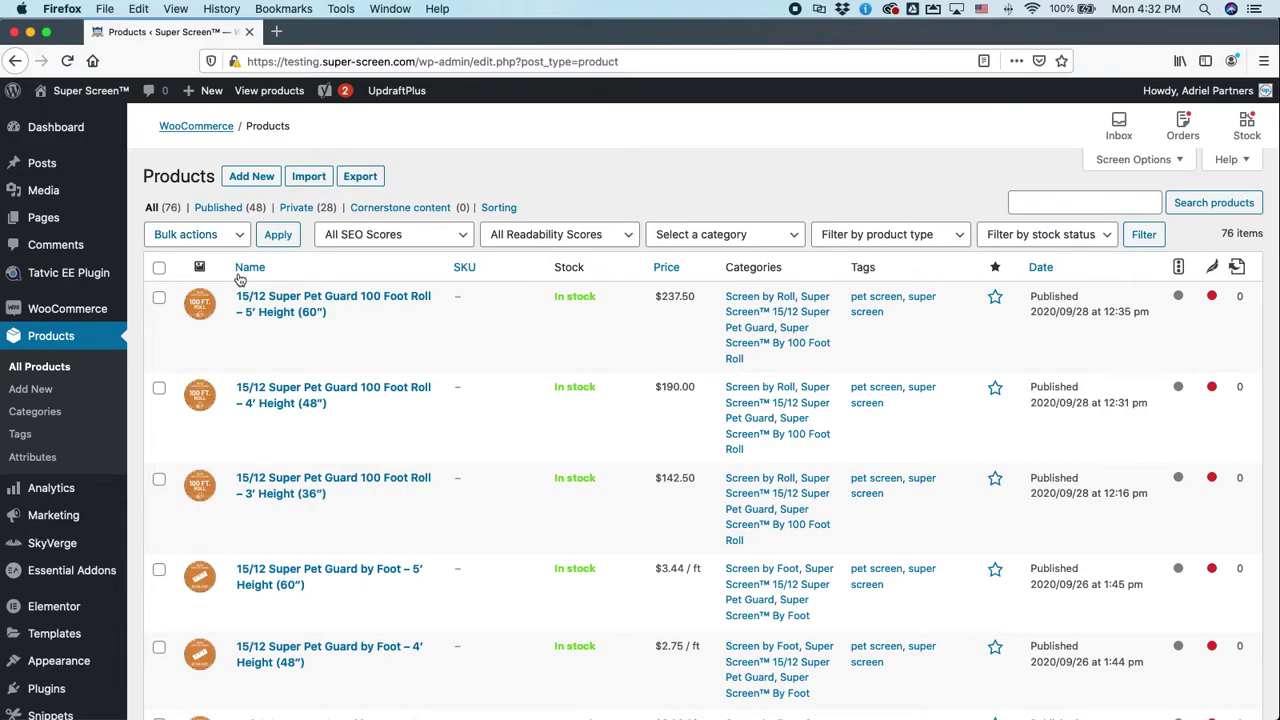
Step: Open the edit pages of the 5', 4' and 3' 15/12 Super Pet Guard 100 Foot Roll products in separate browser tabs
mouse_move(247, 327)
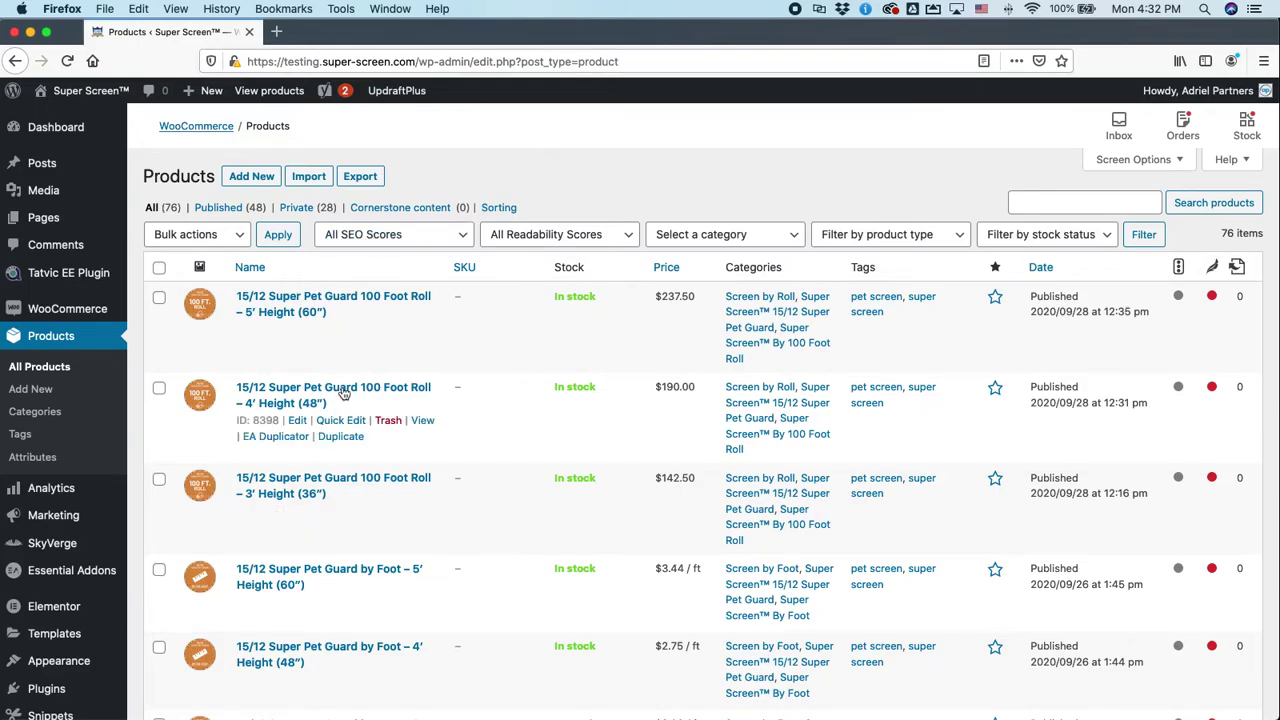
right_click(297, 332)
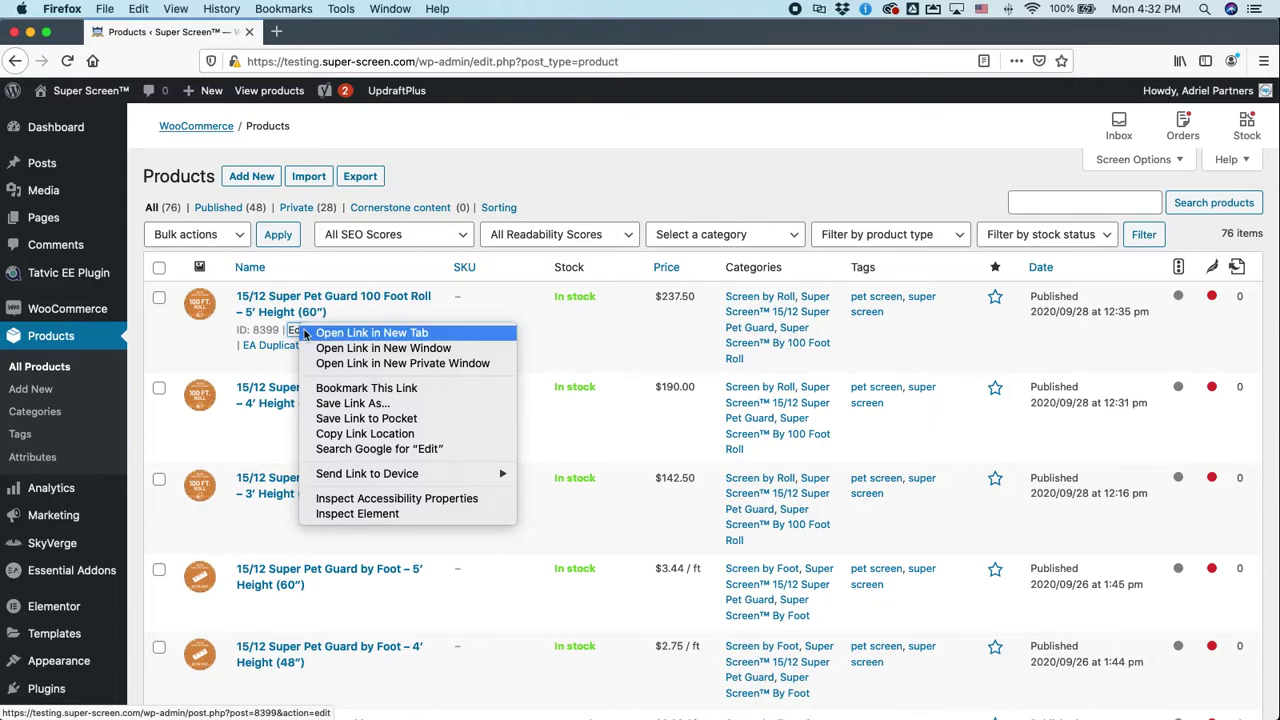
click(334, 334)
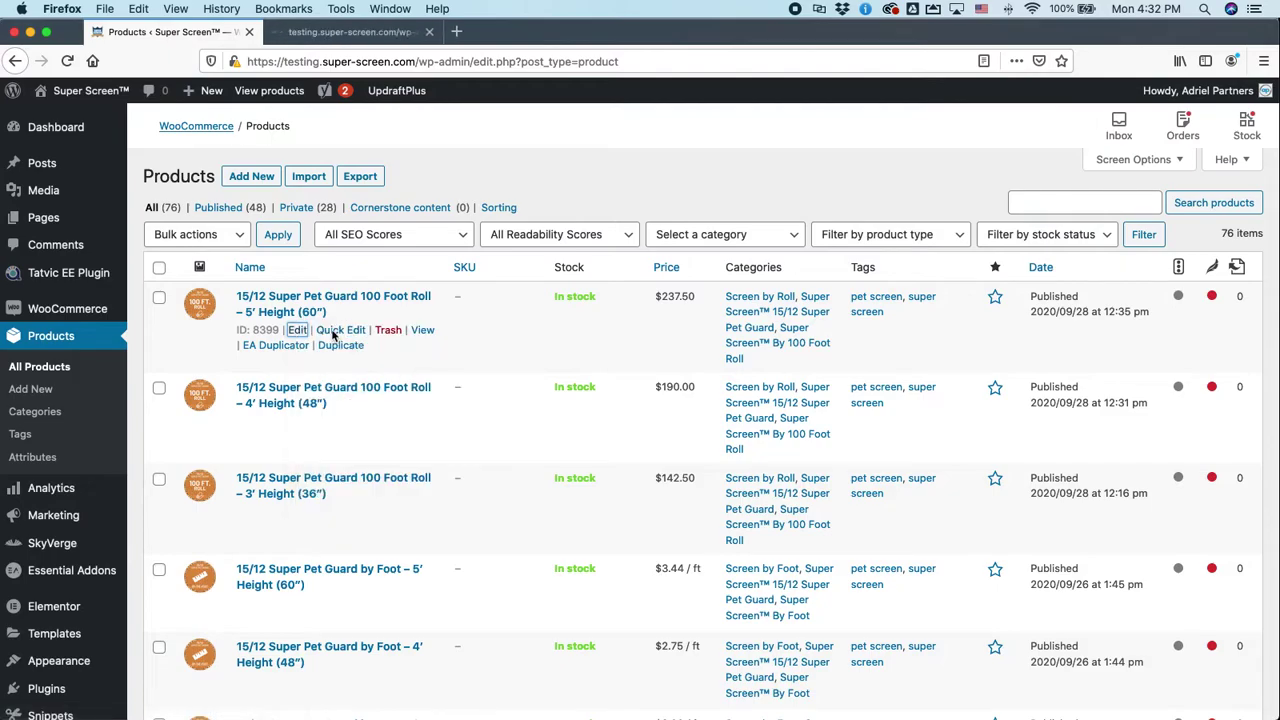
right_click(304, 421)
click(310, 425)
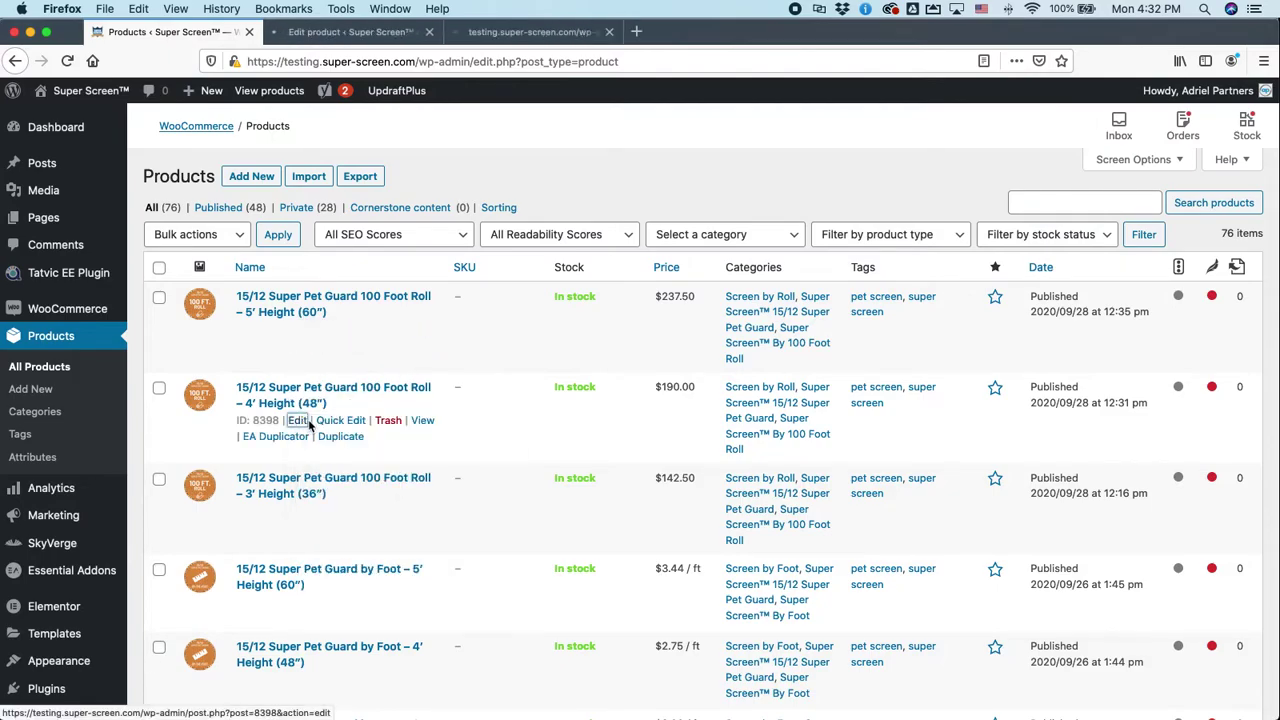
super+click(300, 511)
Step: Open the edit pages of the 5', 4' and 3' 15/12 Super Pet Guard by Foot products in separate browser tabs
scroll(315, 487, down, 2)
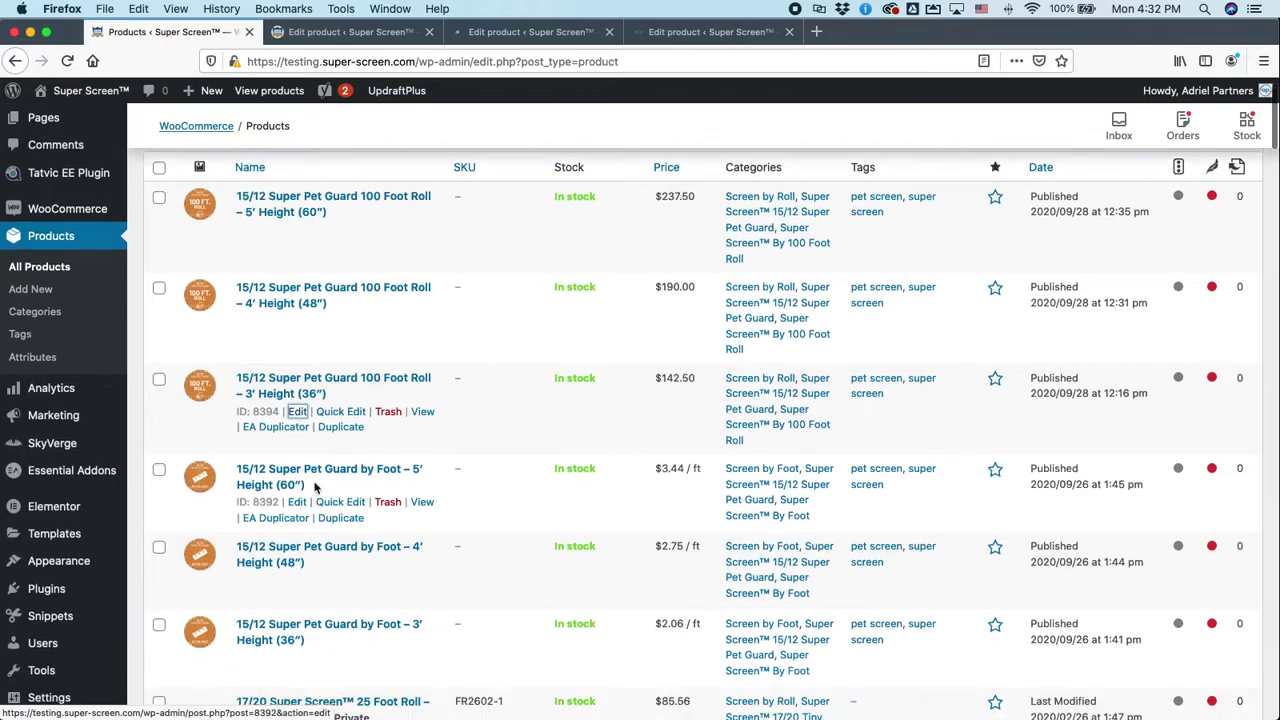
scroll(315, 487, down, 2)
super+click(300, 411)
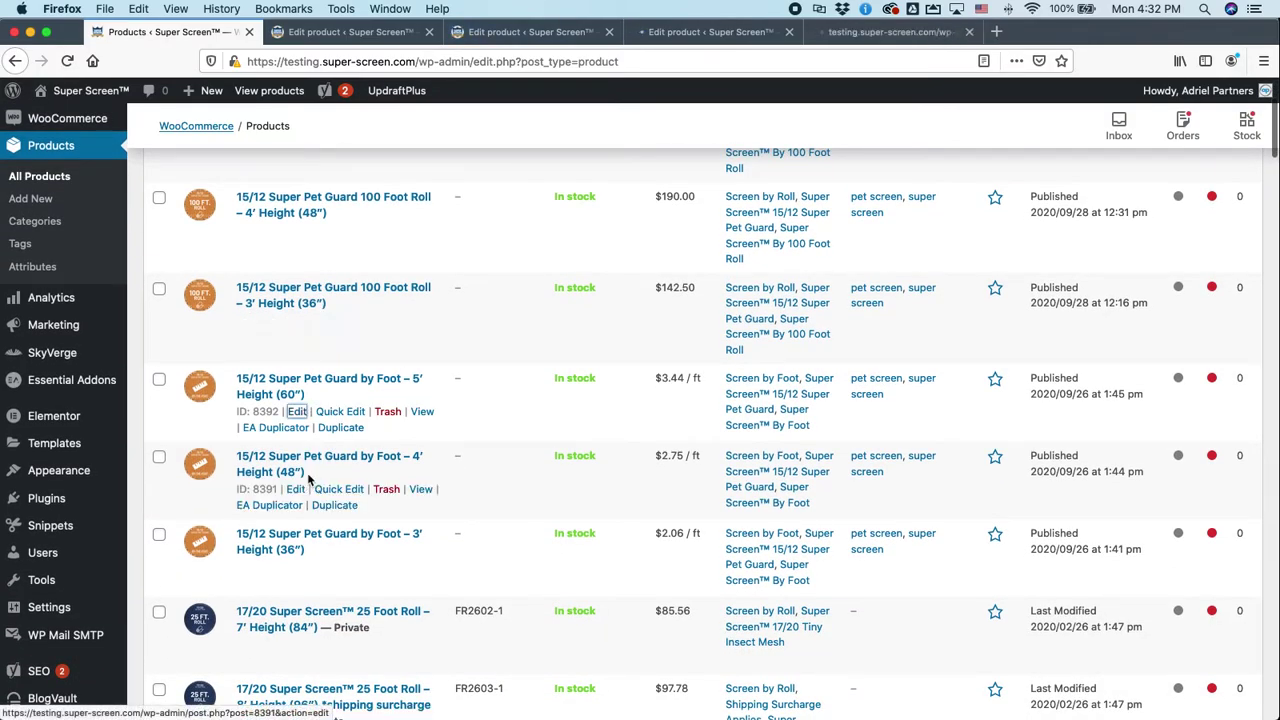
super+click(296, 489)
super+click(297, 567)
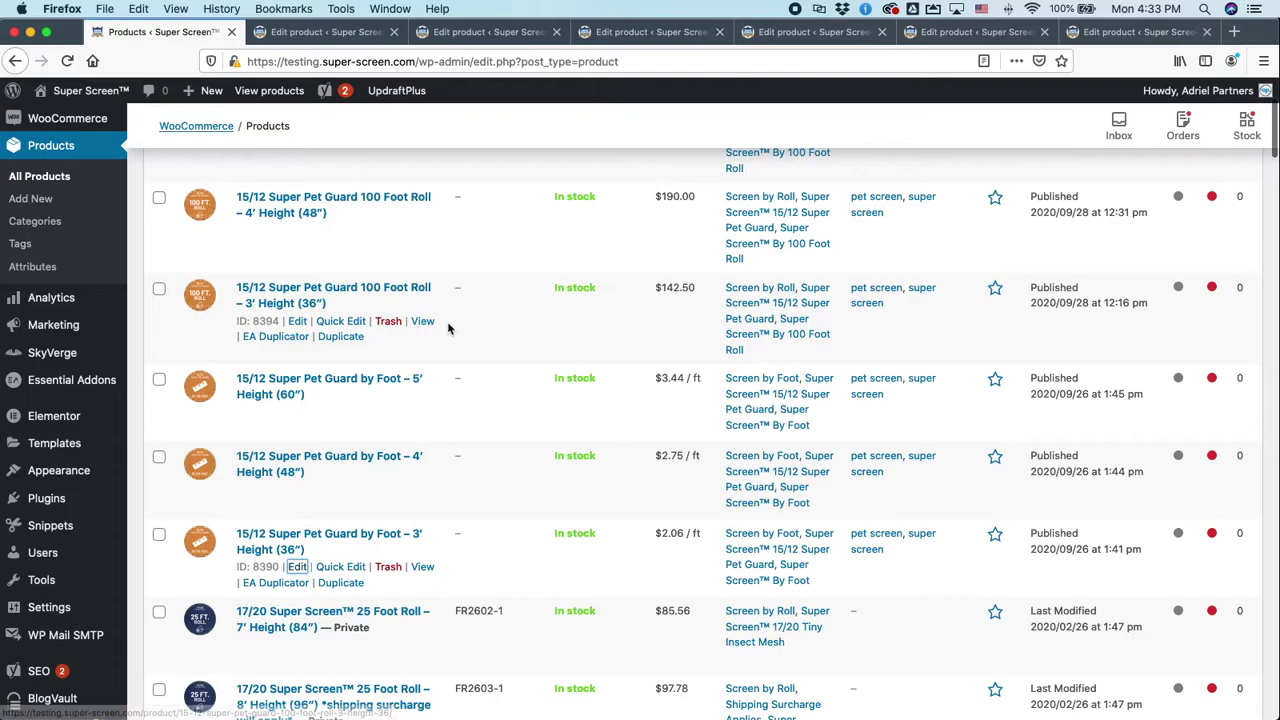
Step: Look through the products list, comparing the SKU, stock and price columns of the Super Pet Guard and 17/20 Super Screen items
scroll(330, 320, up, 4)
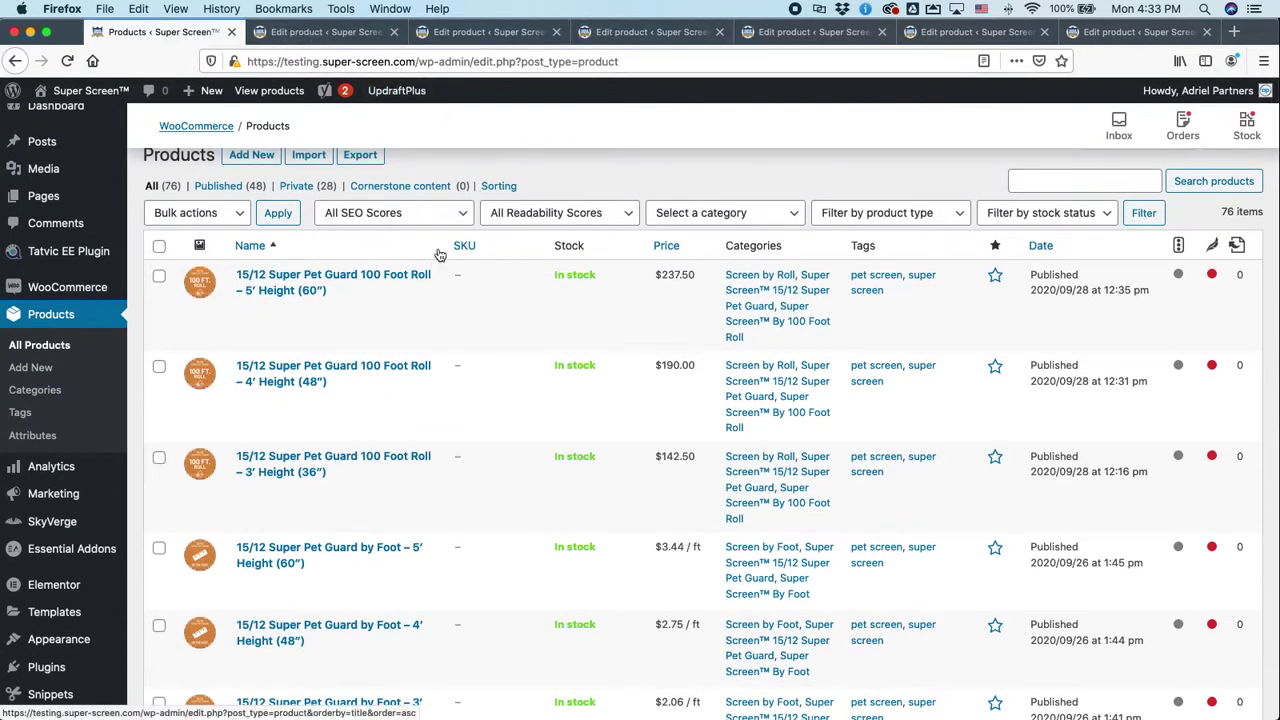
scroll(380, 260, down, 2)
scroll(312, 272, down, 1)
scroll(340, 340, down, 4)
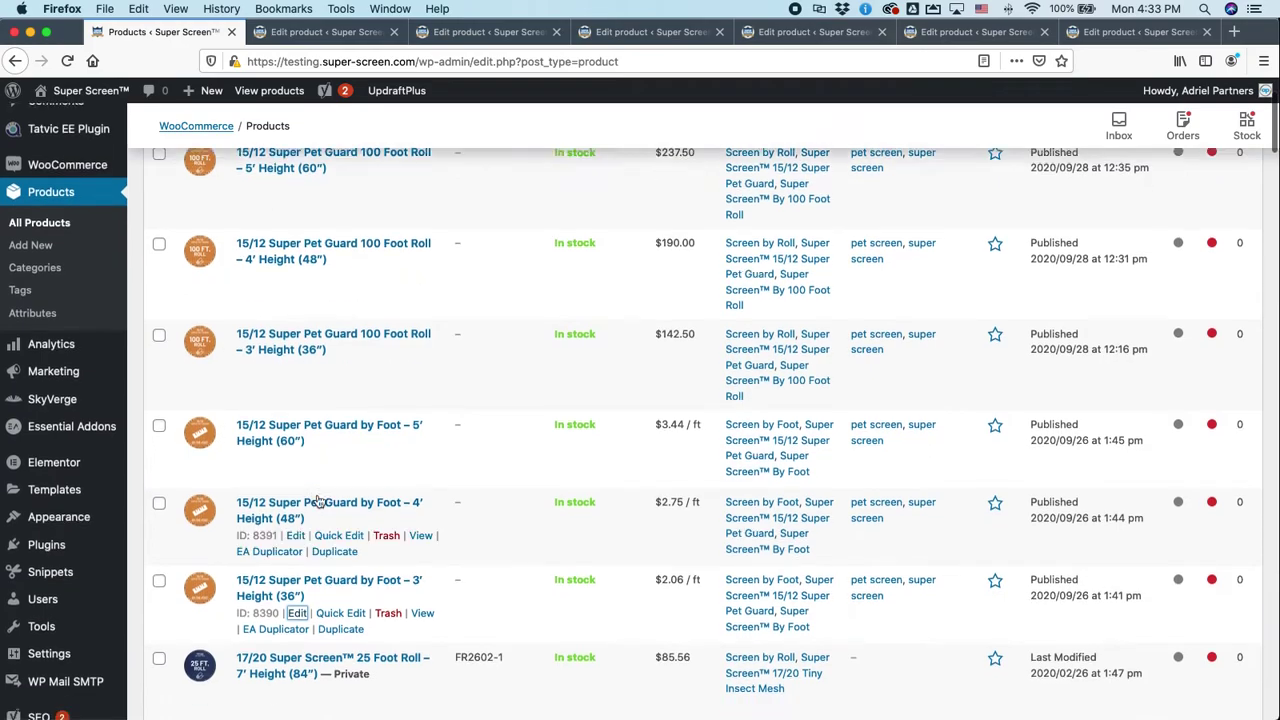
scroll(368, 415, down, 5)
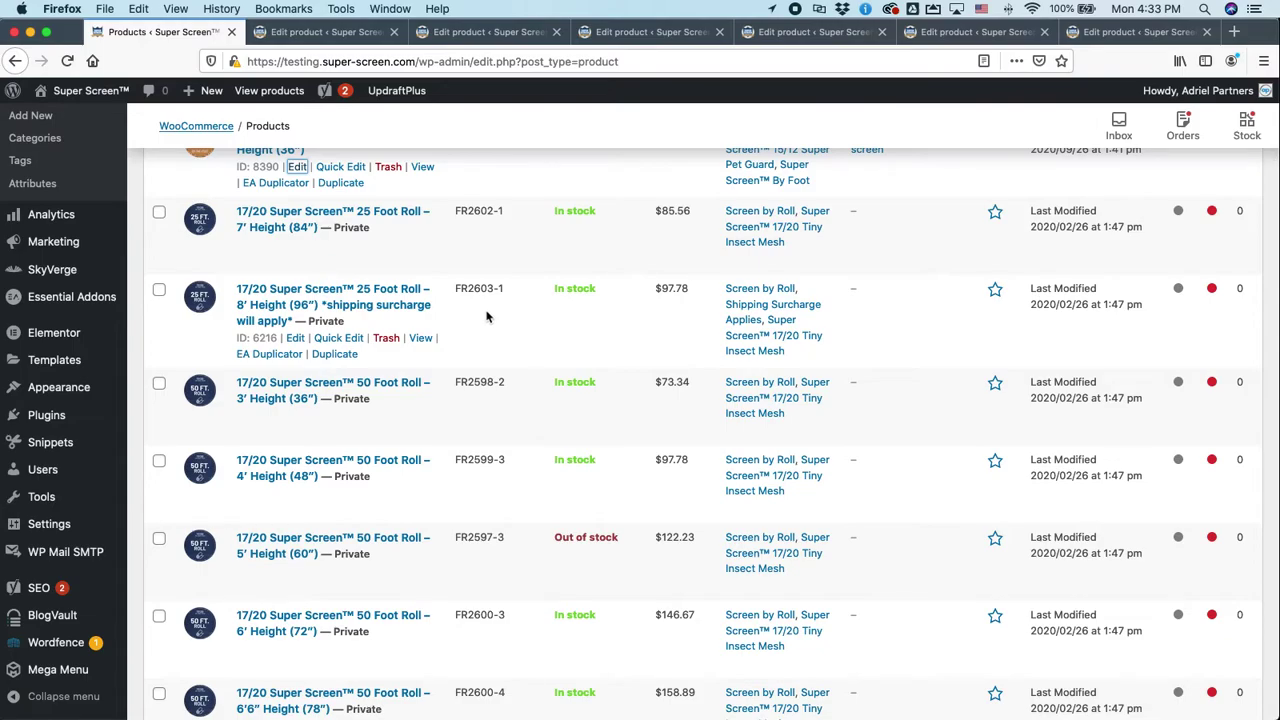
scroll(487, 317, up, 10)
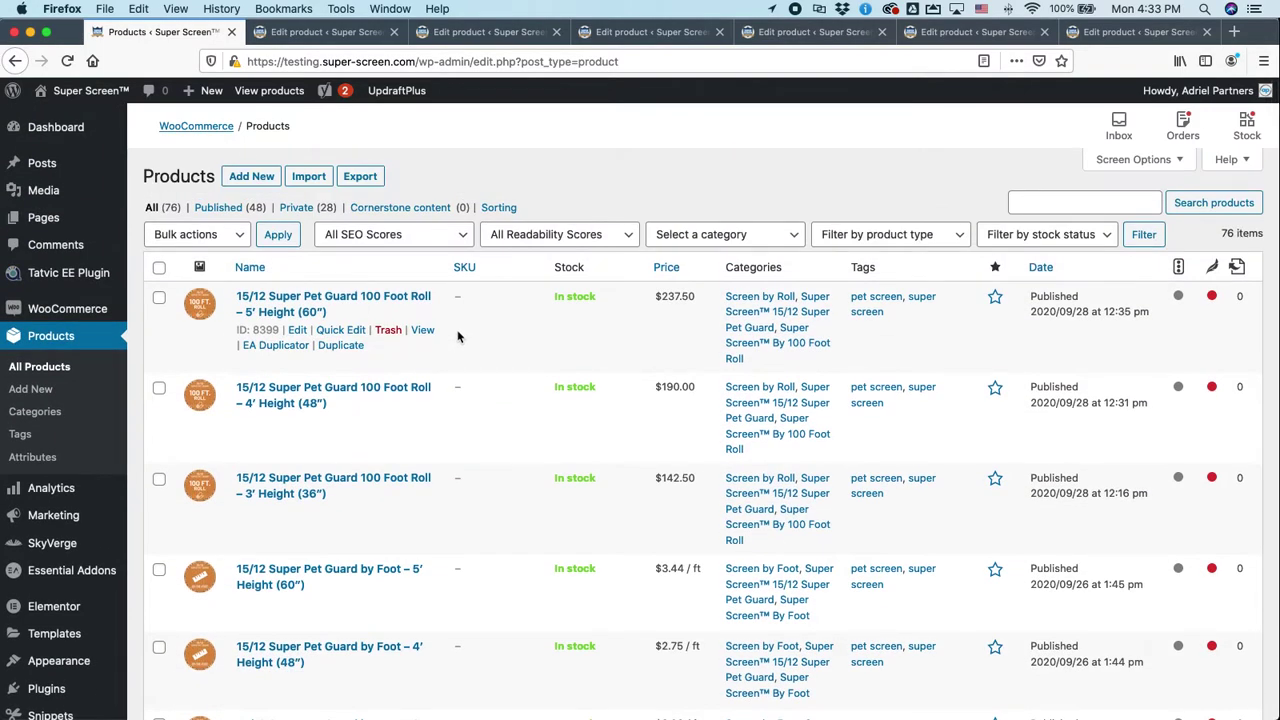
click(316, 33)
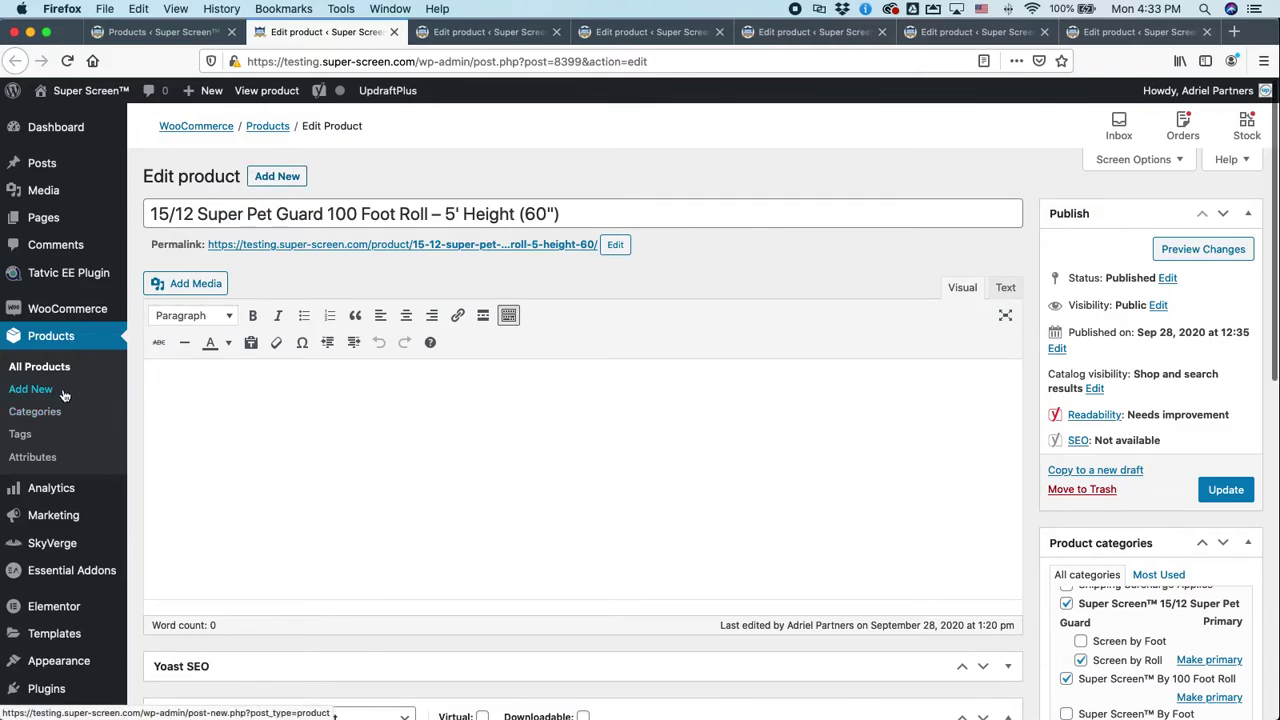
click(145, 32)
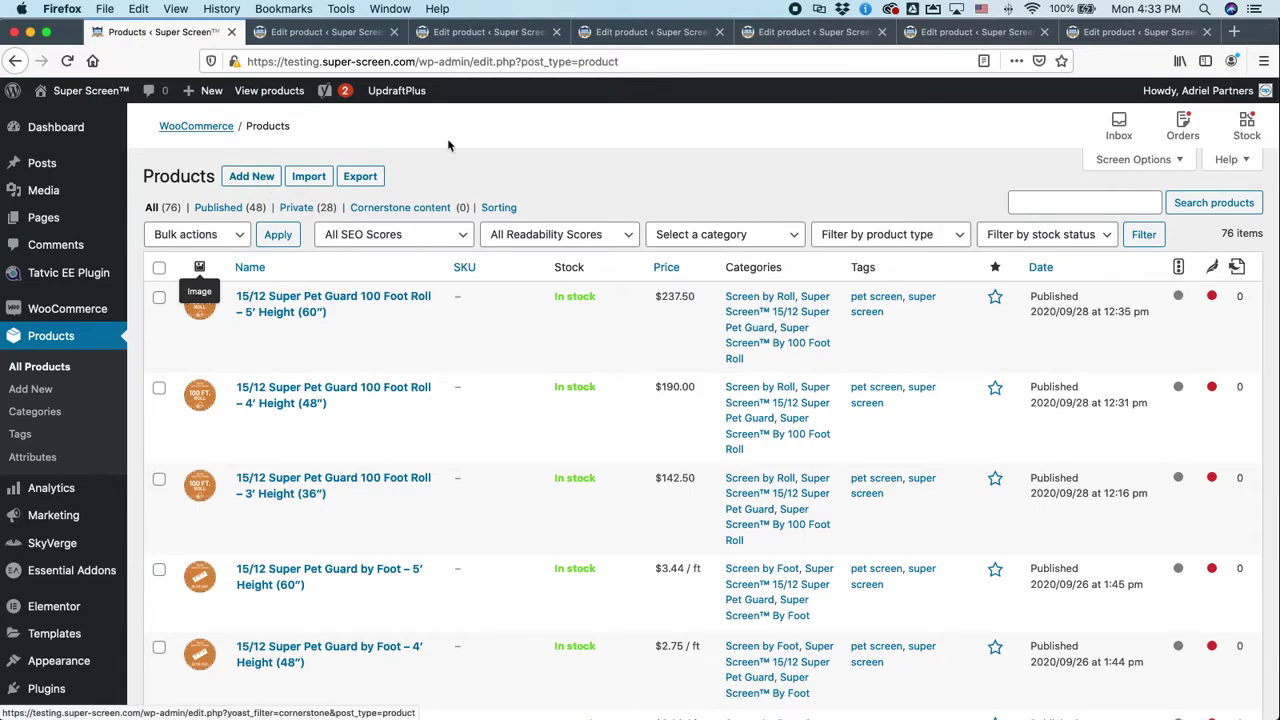
Step: Examine the 5' 15/12 Super Pet Guard 100 Foot Roll's price, short description, image, tags and categories on its edit page
click(320, 32)
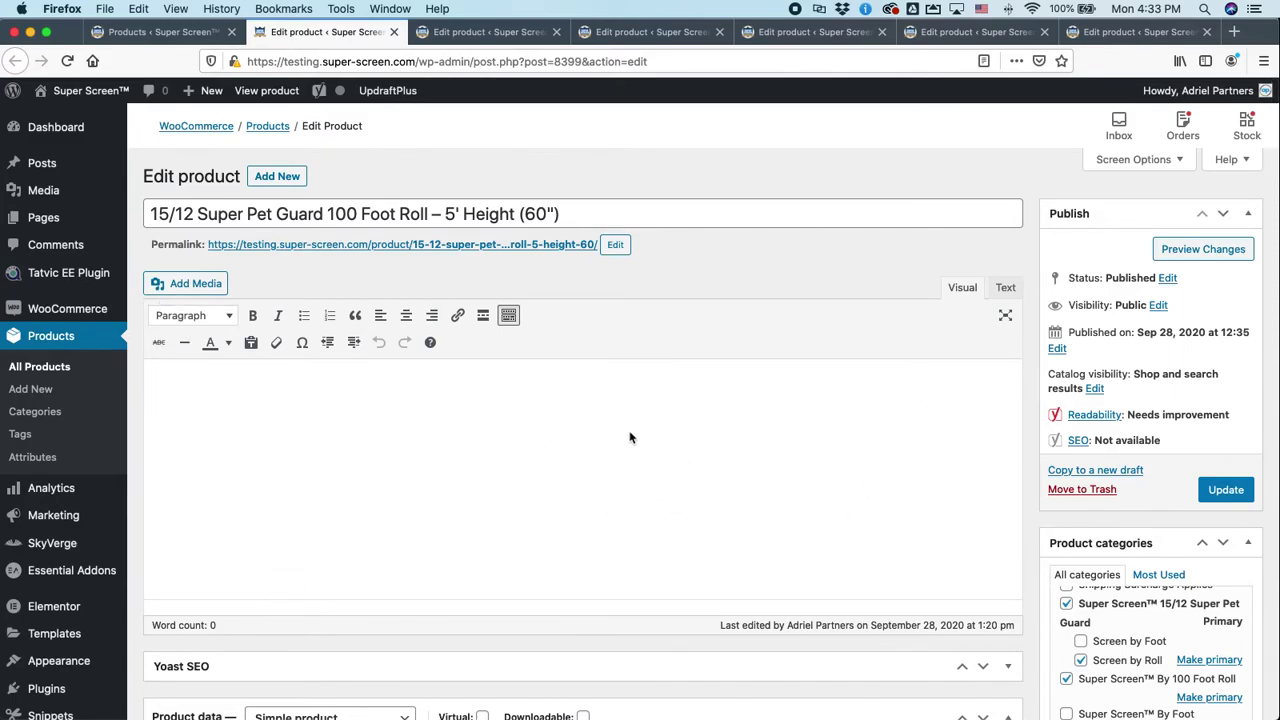
scroll(628, 437, down, 5)
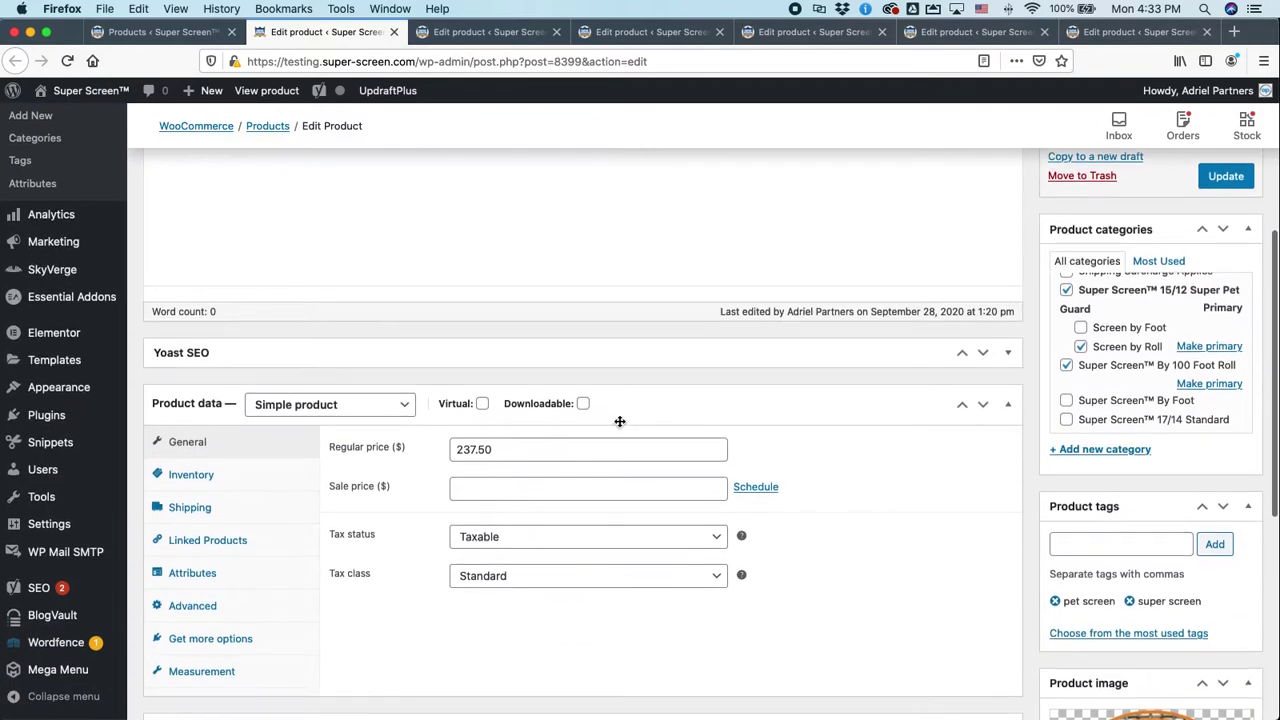
scroll(620, 424, down, 5)
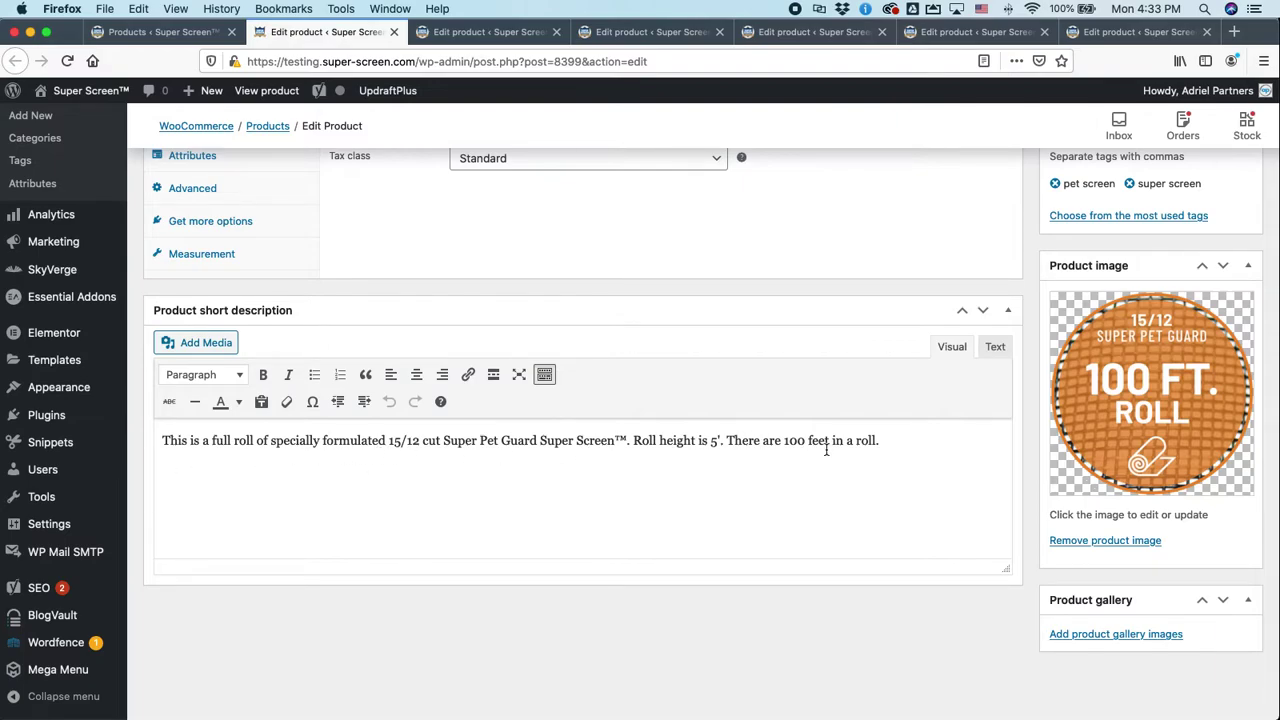
scroll(826, 451, up, 3)
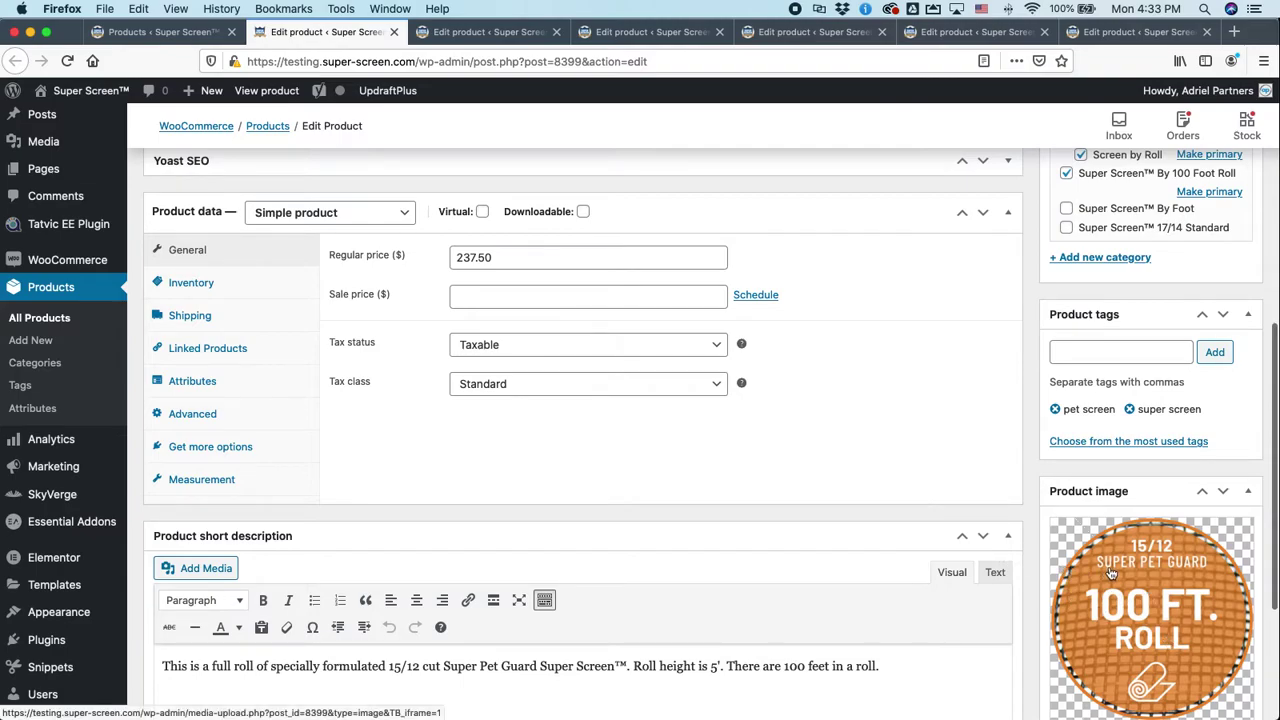
scroll(1108, 574, up, 1)
scroll(1113, 574, down, 2)
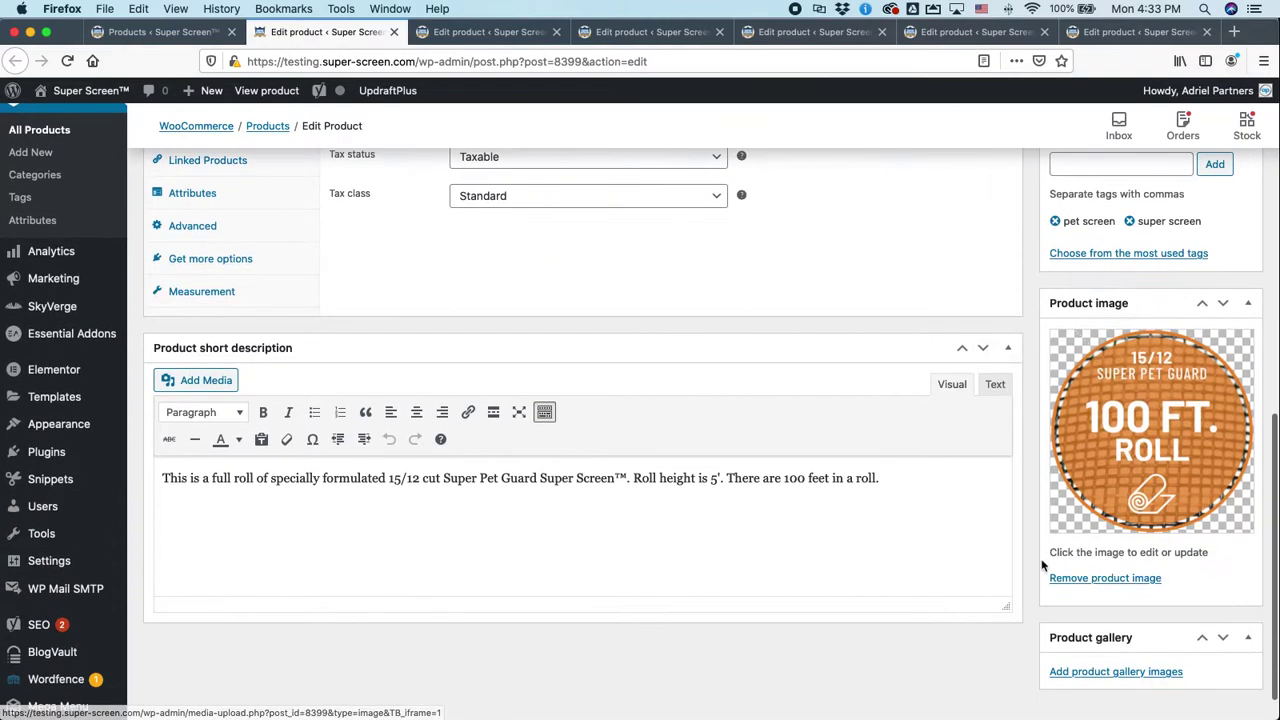
scroll(724, 512, up, 4)
scroll(724, 512, up, 1)
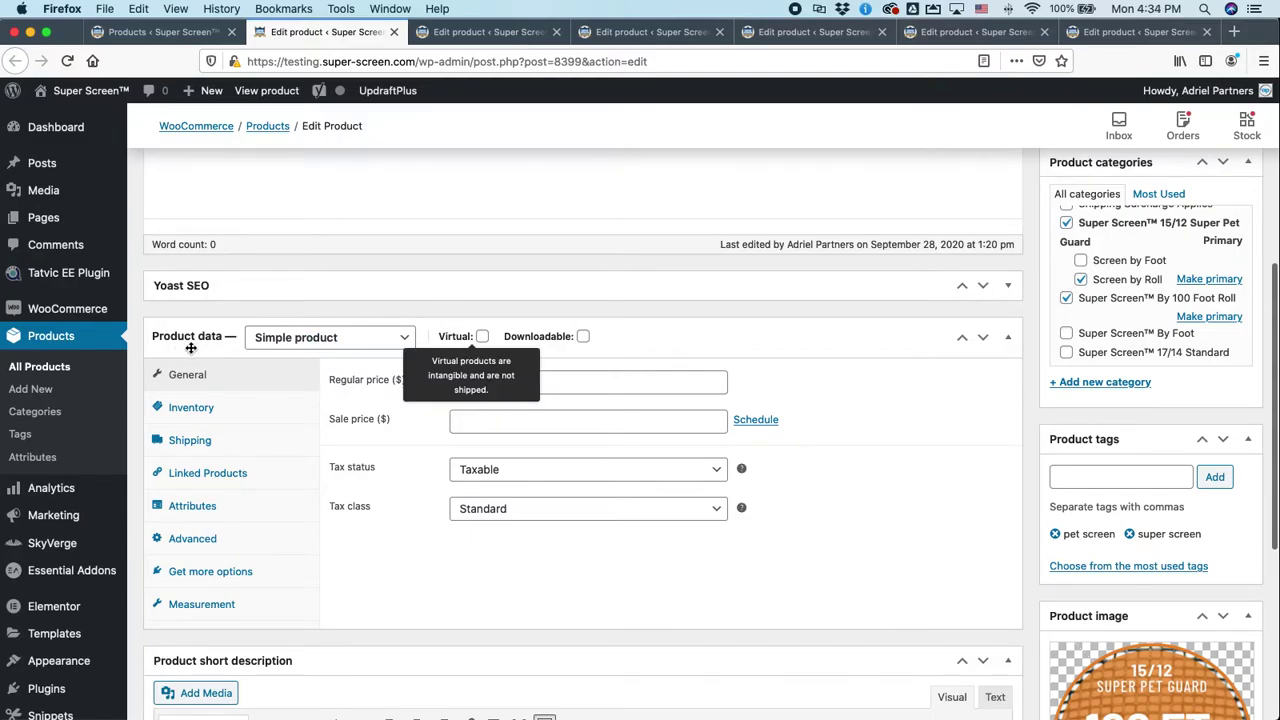
scroll(860, 330, up, 1)
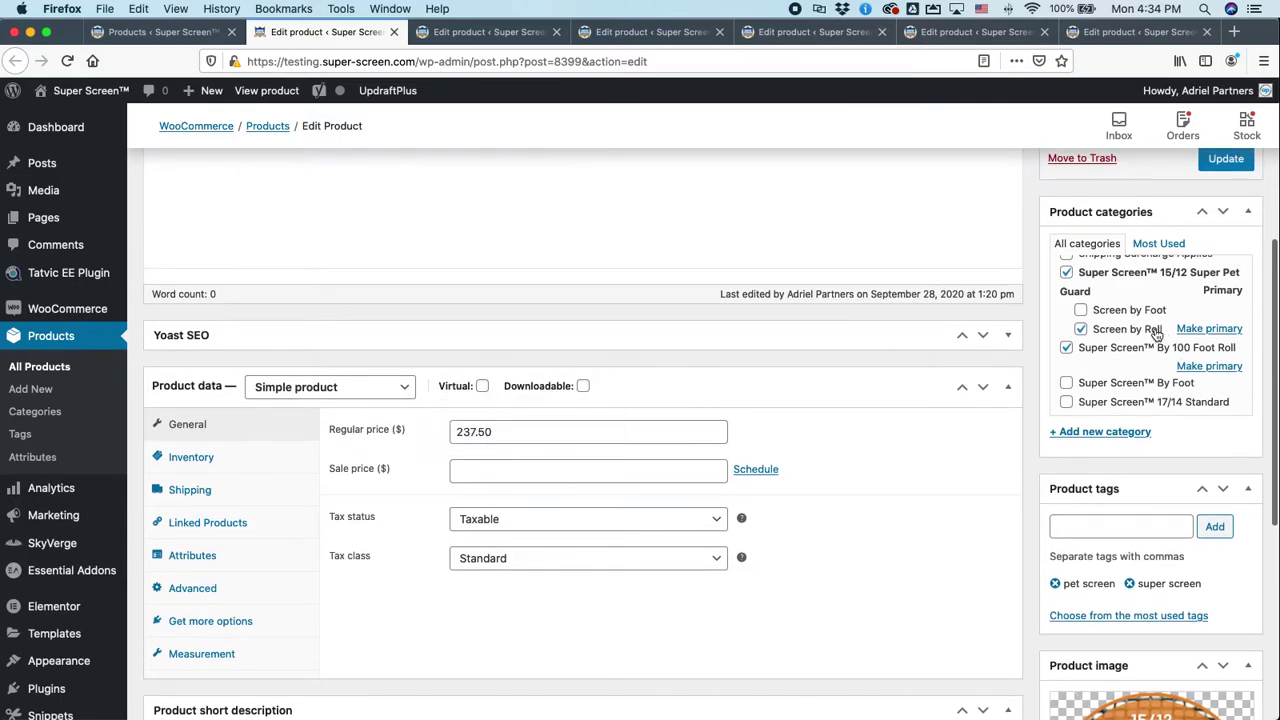
Step: Expand the product's Yoast SEO section and look over its focus keyphrase, Google preview and general pricing settings
click(1004, 337)
scroll(494, 457, down, 3)
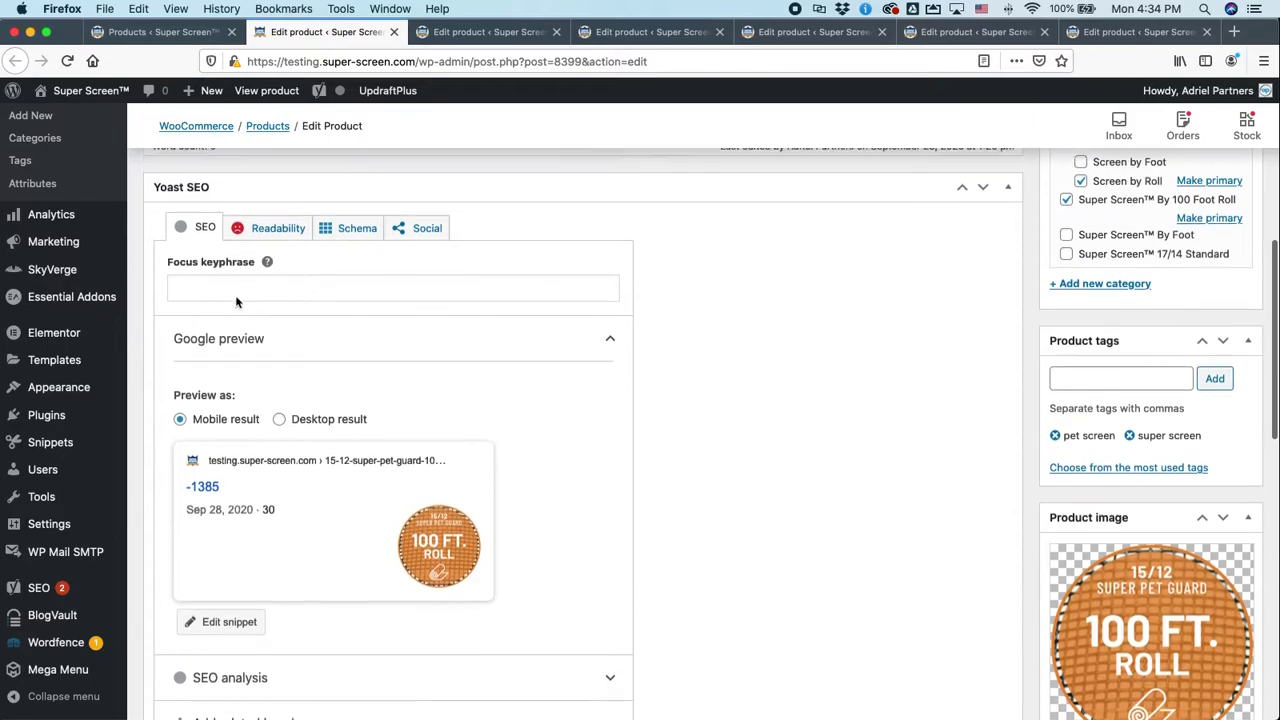
scroll(648, 311, down, 5)
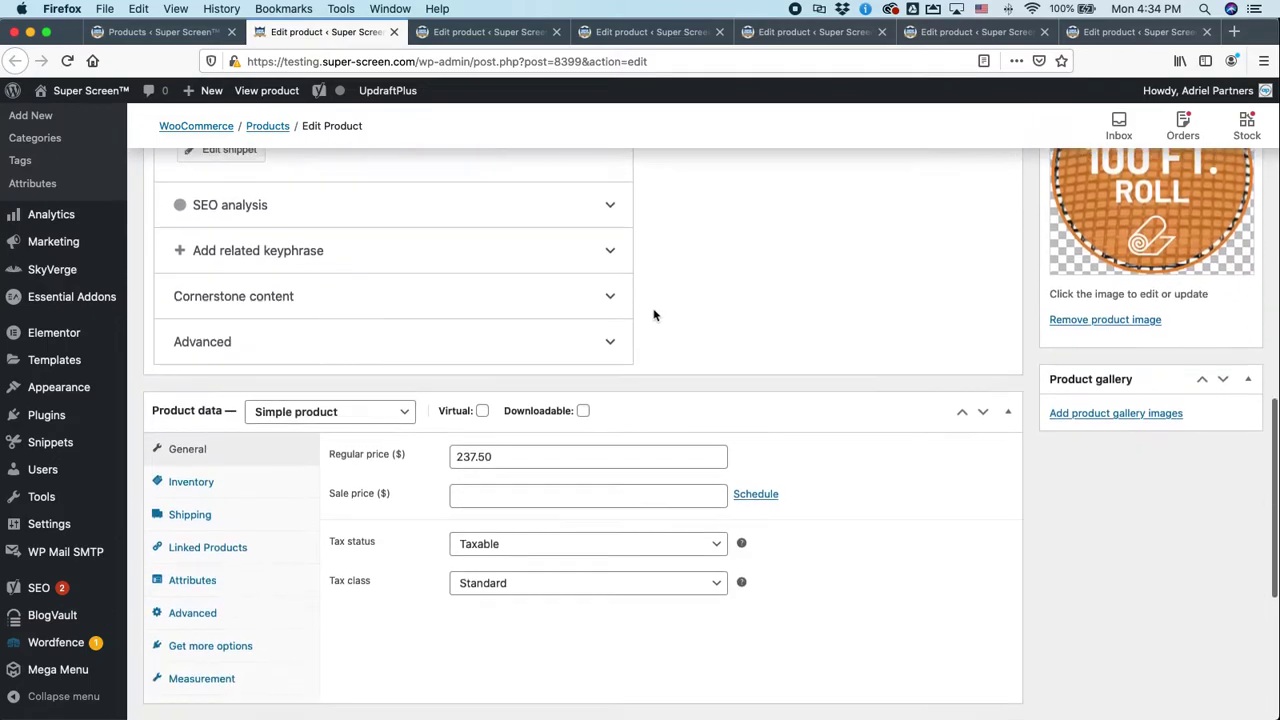
scroll(654, 309, down, 3)
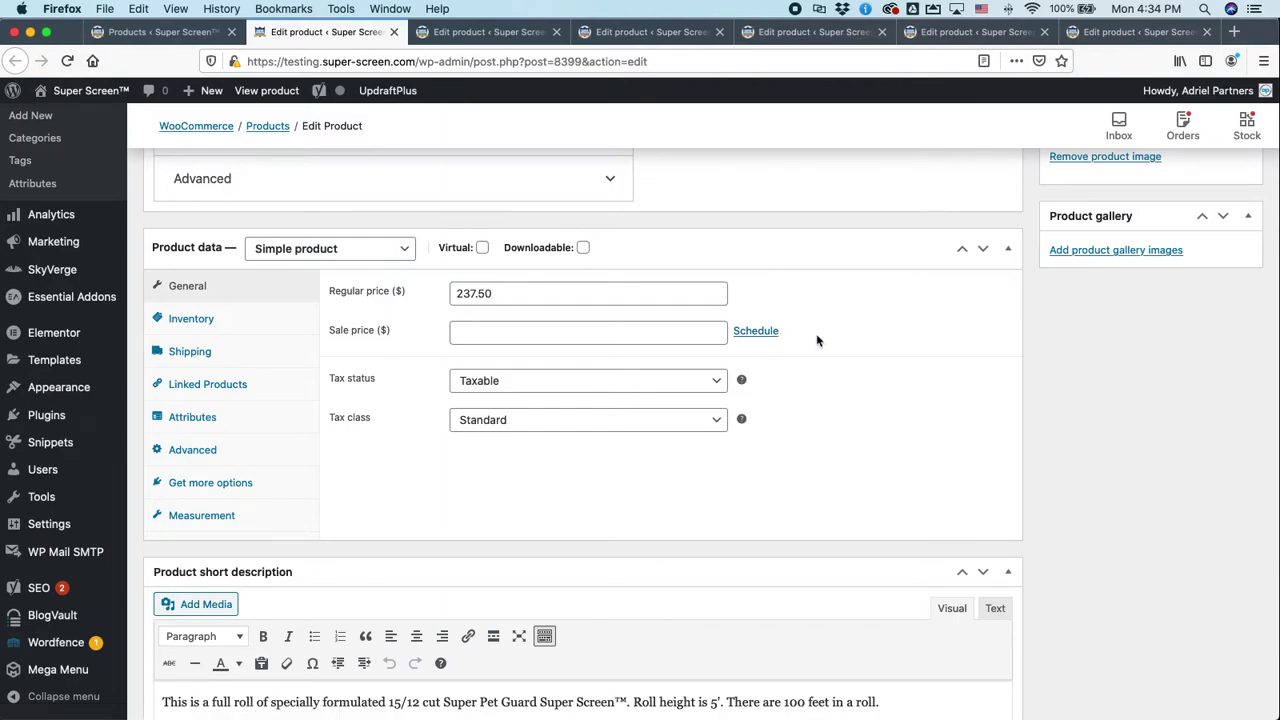
Step: Show the product's inventory settings and check the SKU field and the available stock status options without changing them
click(212, 317)
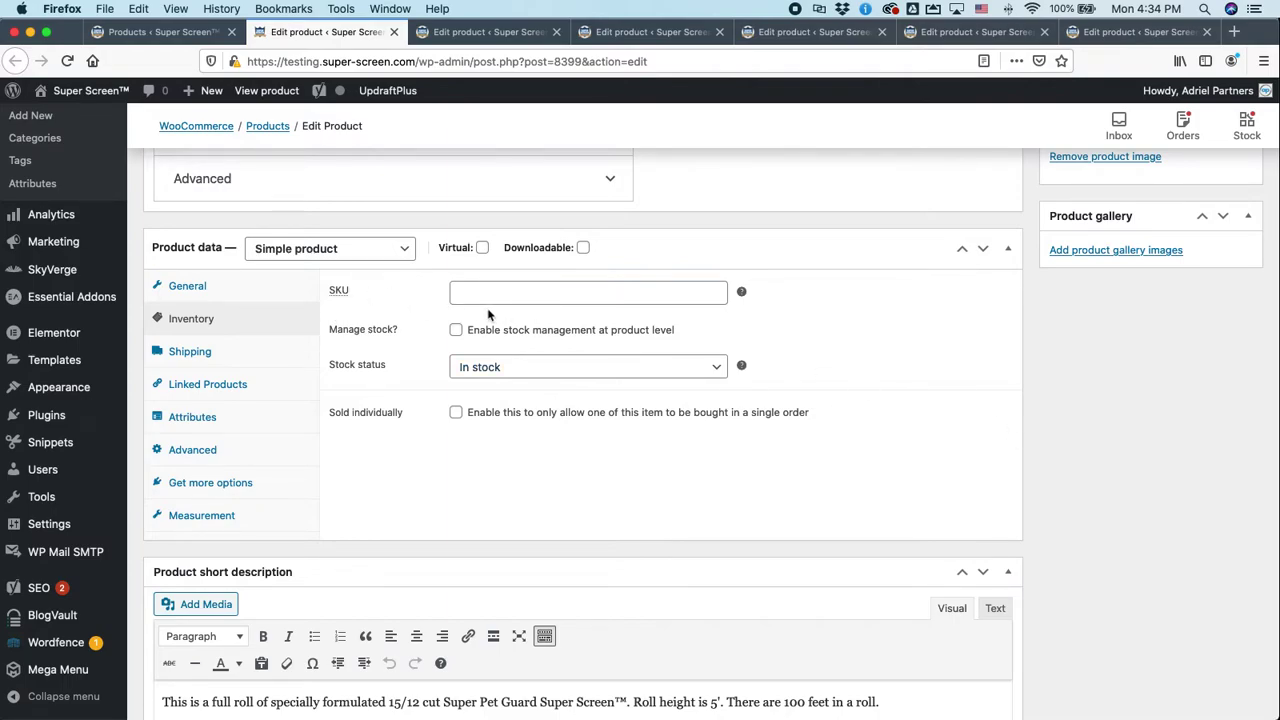
scroll(499, 331, up, 15)
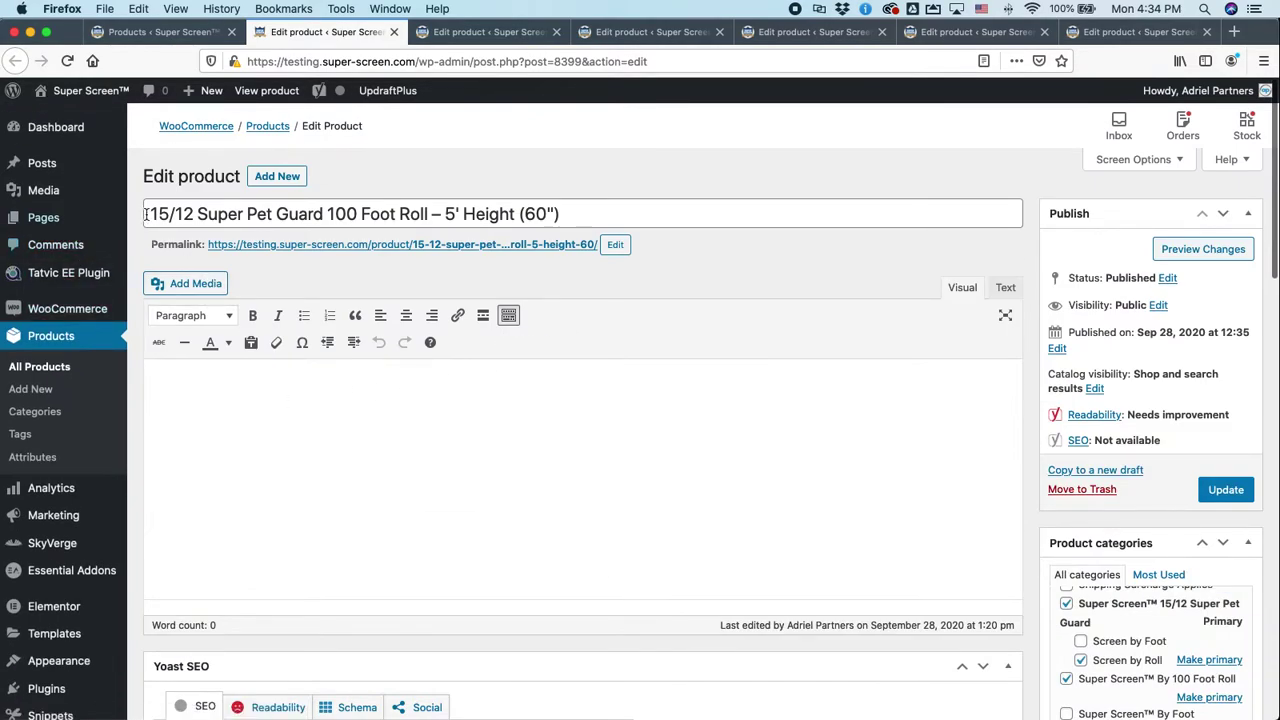
scroll(508, 406, down, 15)
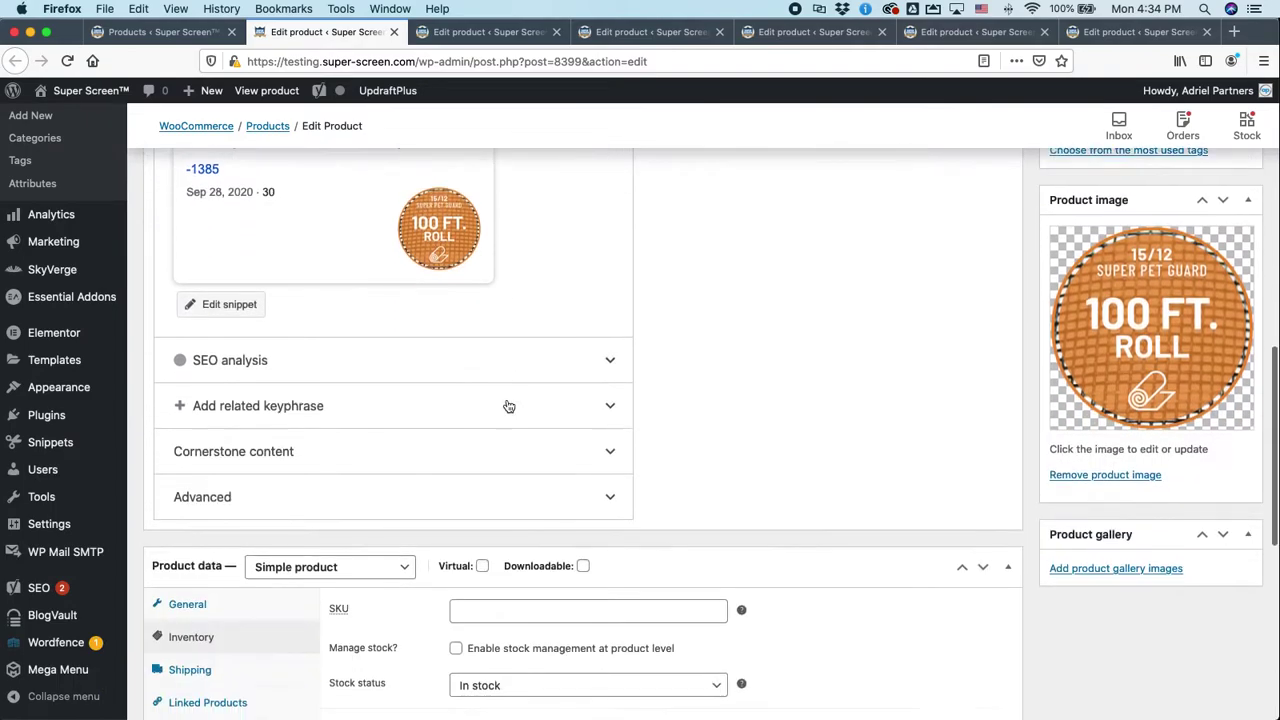
scroll(508, 406, up, 1)
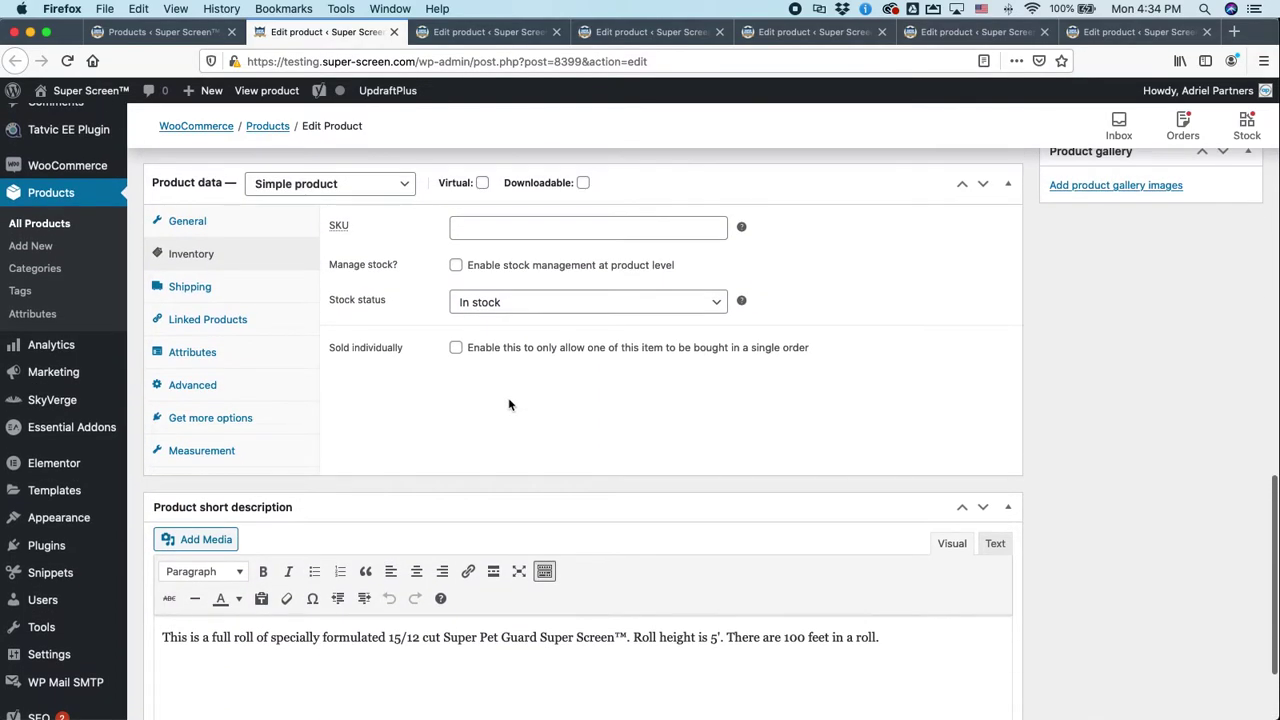
scroll(508, 404, up, 2)
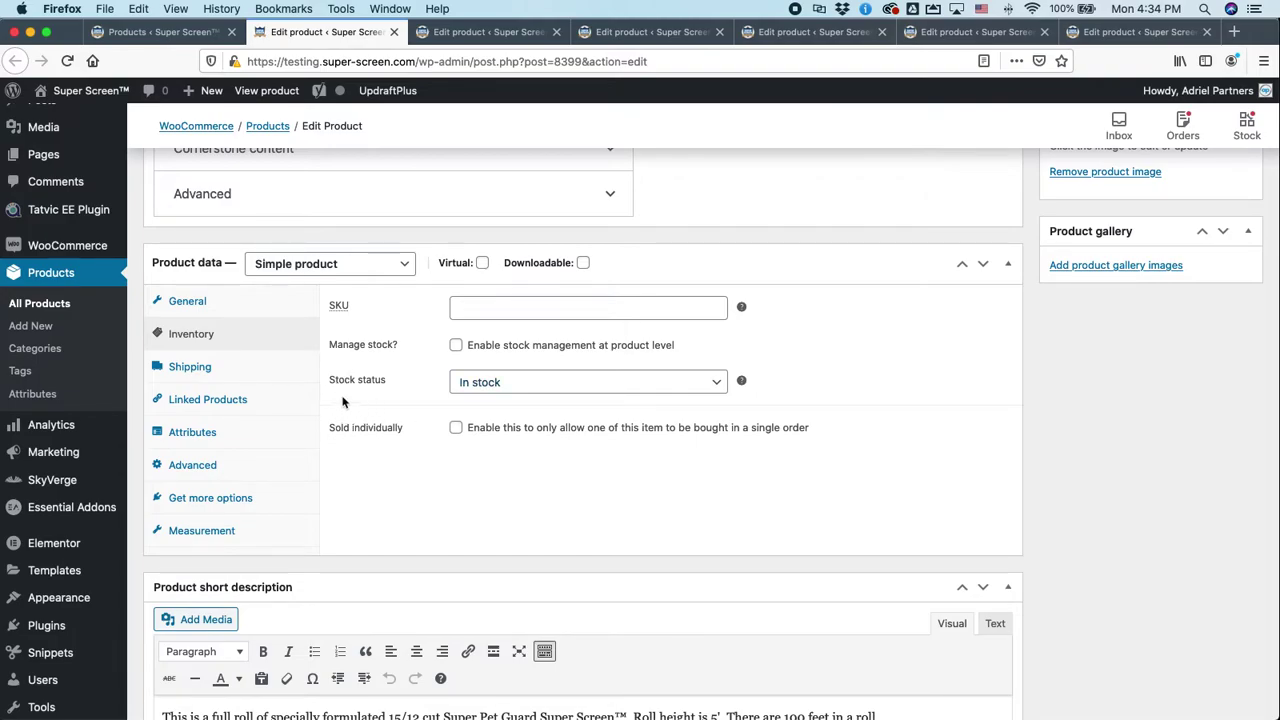
click(550, 389)
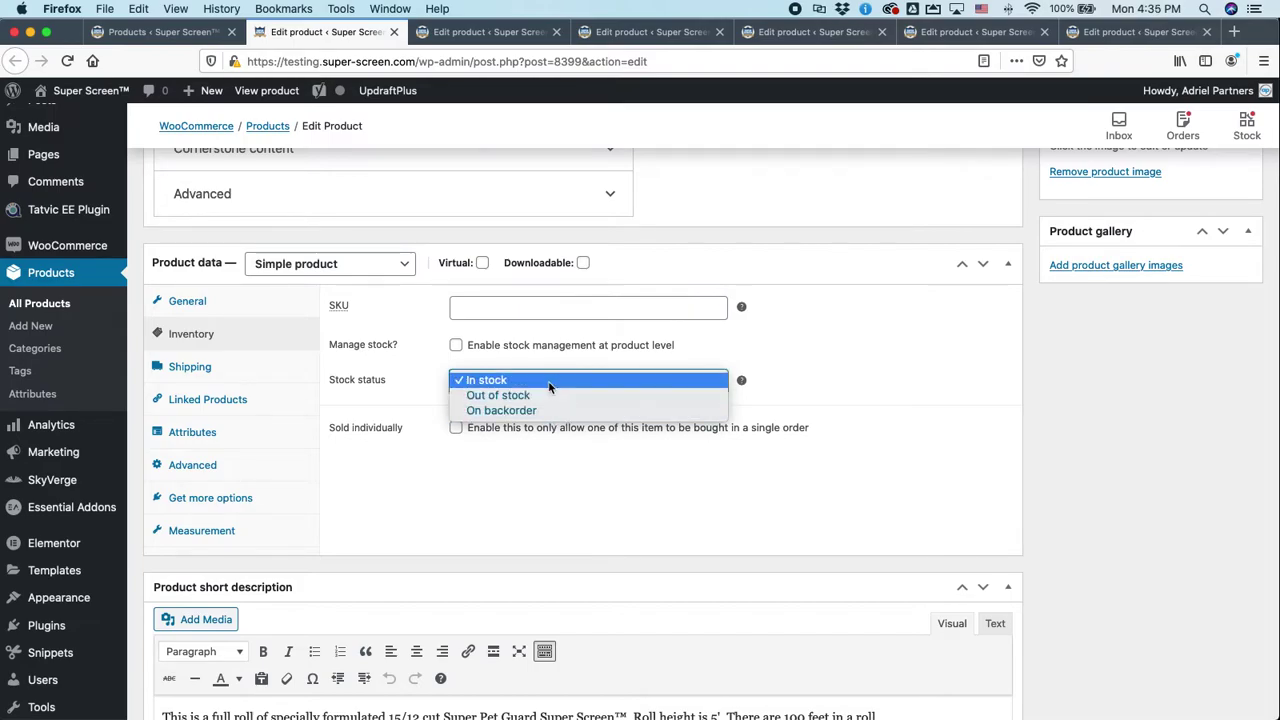
click(860, 383)
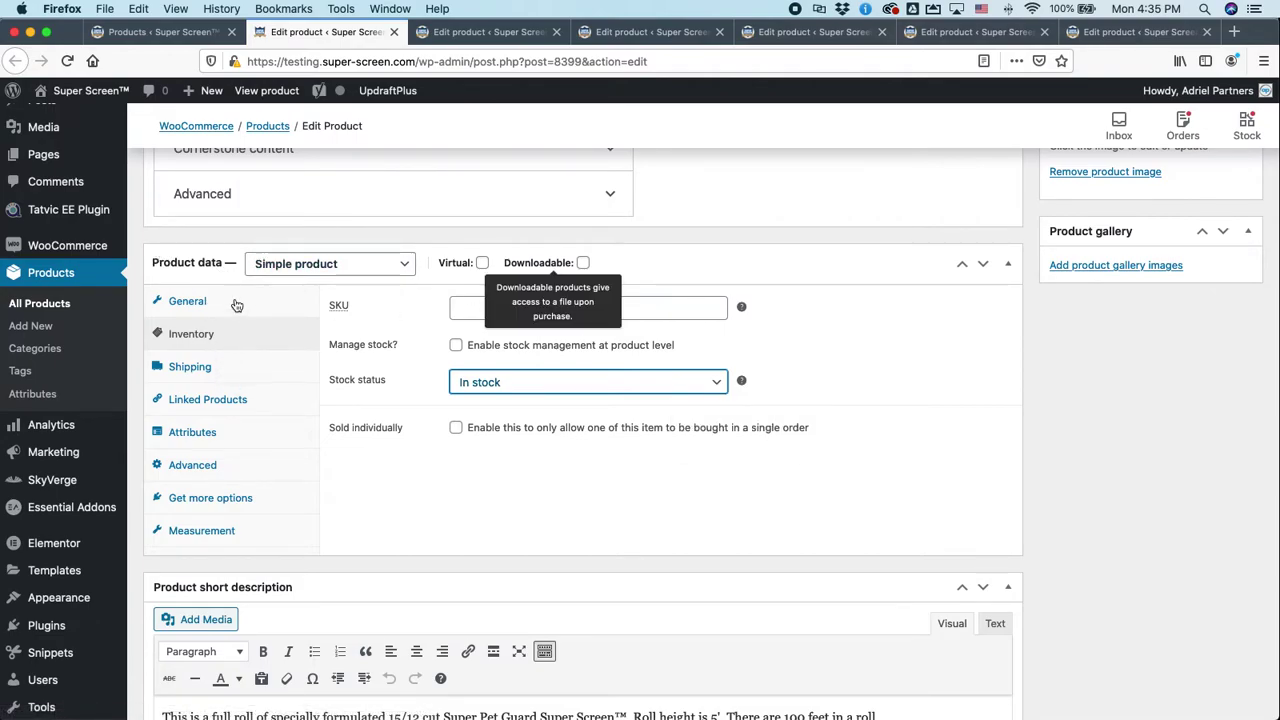
Step: Show the 5' roll's shipping settings and check its weight, dimensions, area and volume fields
scroll(237, 304, up, 10)
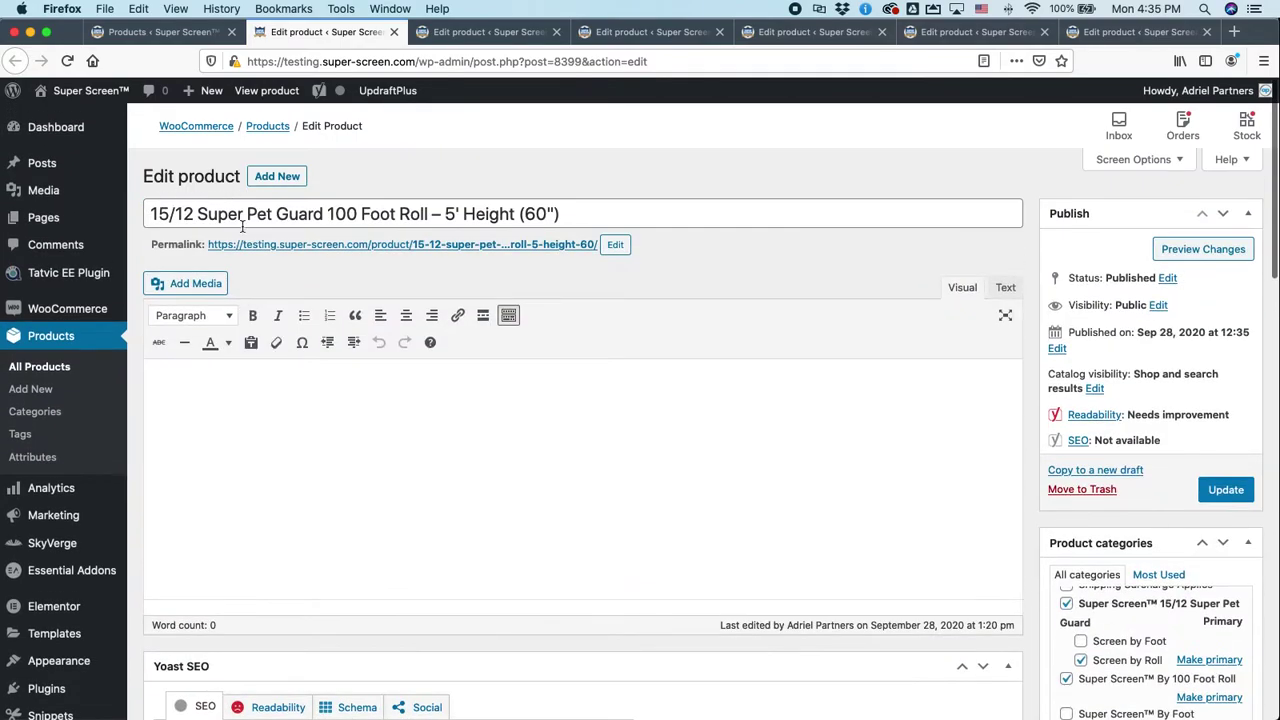
scroll(304, 410, down, 5)
scroll(315, 405, up, 5)
scroll(222, 251, down, 3)
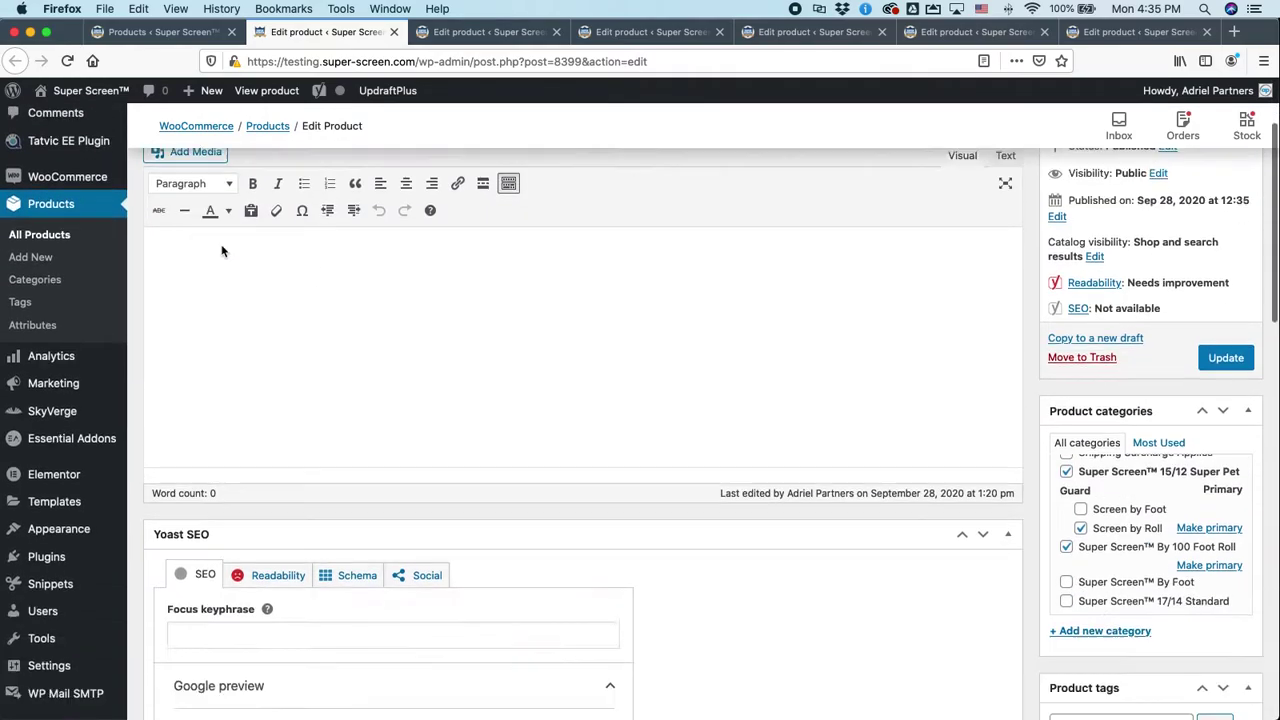
scroll(222, 251, down, 10)
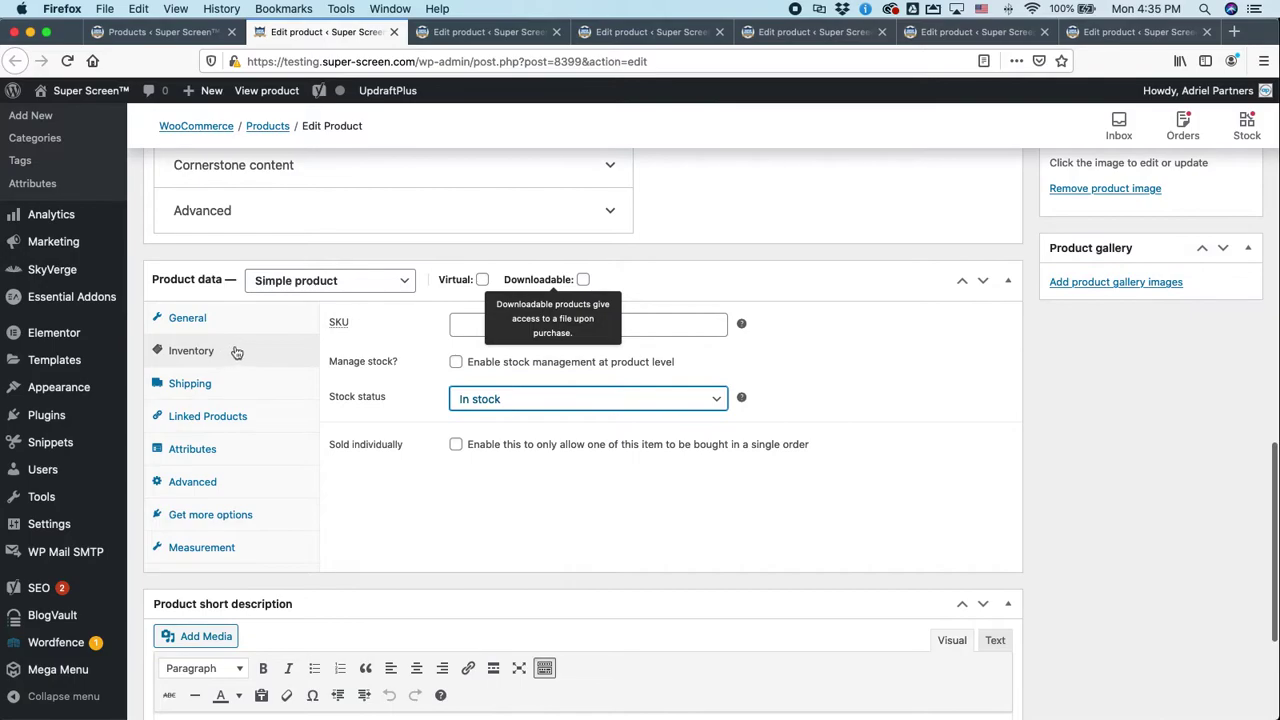
click(195, 385)
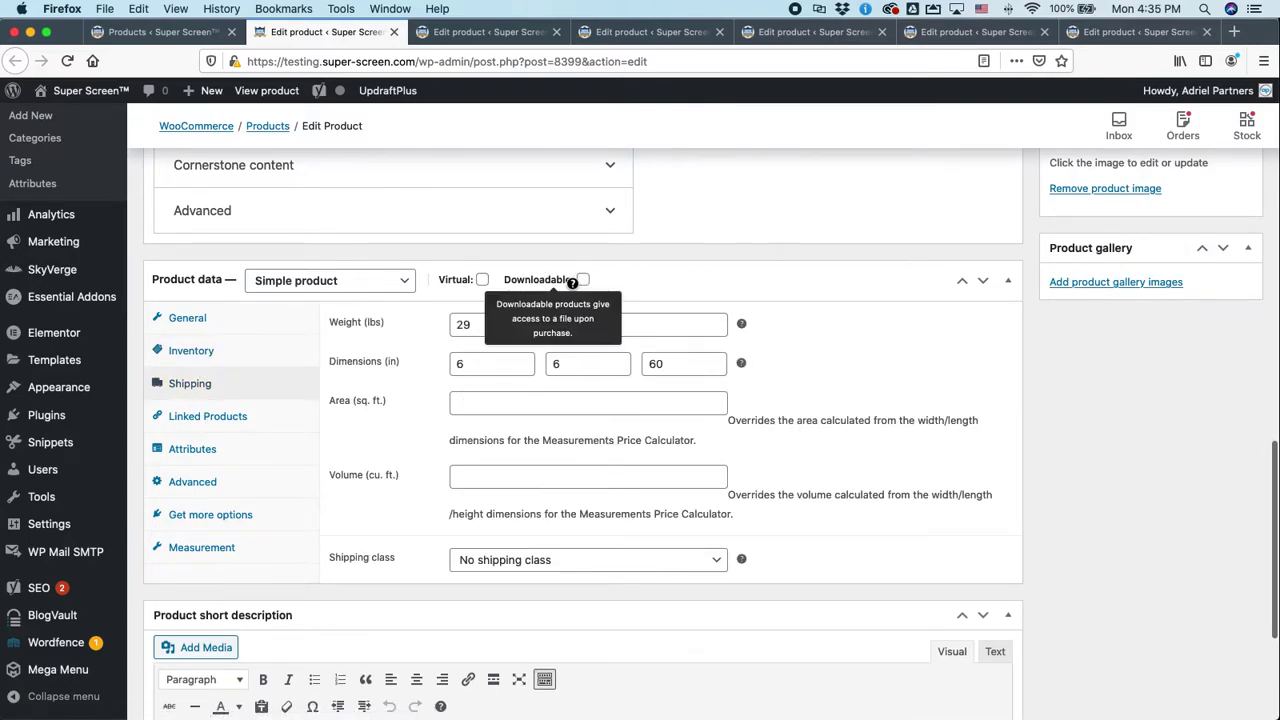
scroll(457, 290, down, 3)
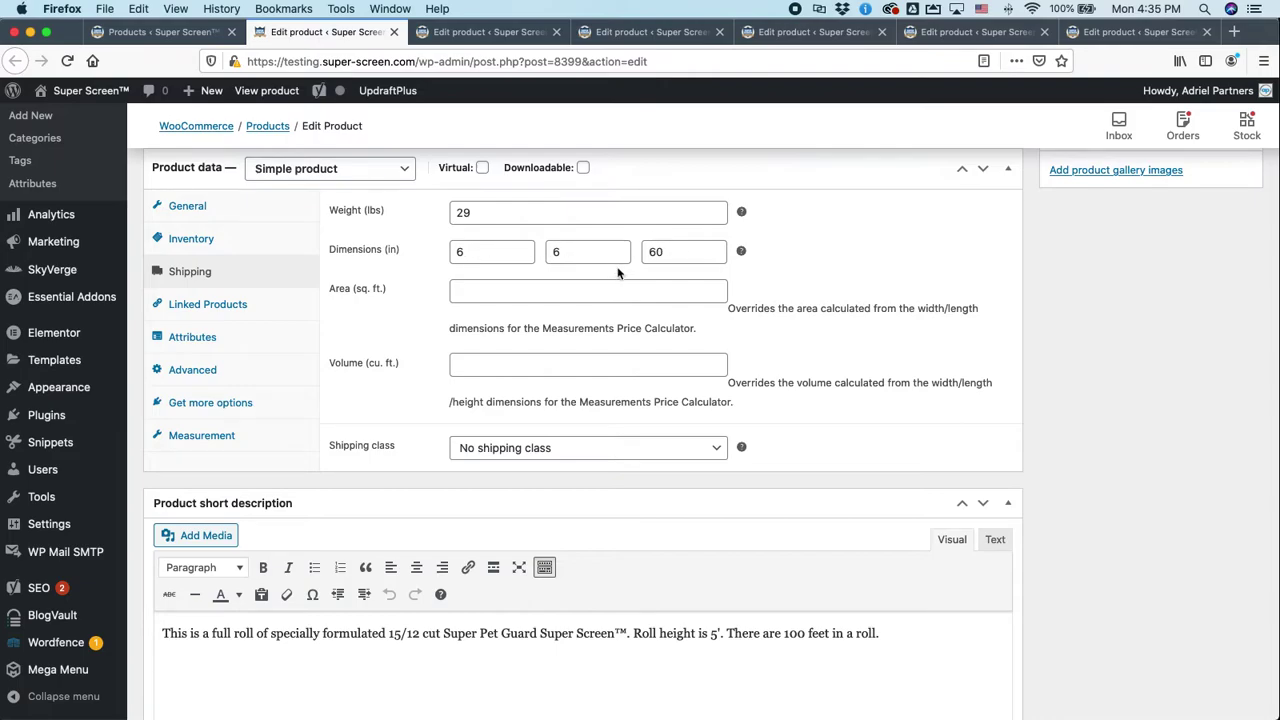
Step: Compare the roll height in the product title with the length, width and height dimensions in its shipping settings
scroll(640, 280, up, 15)
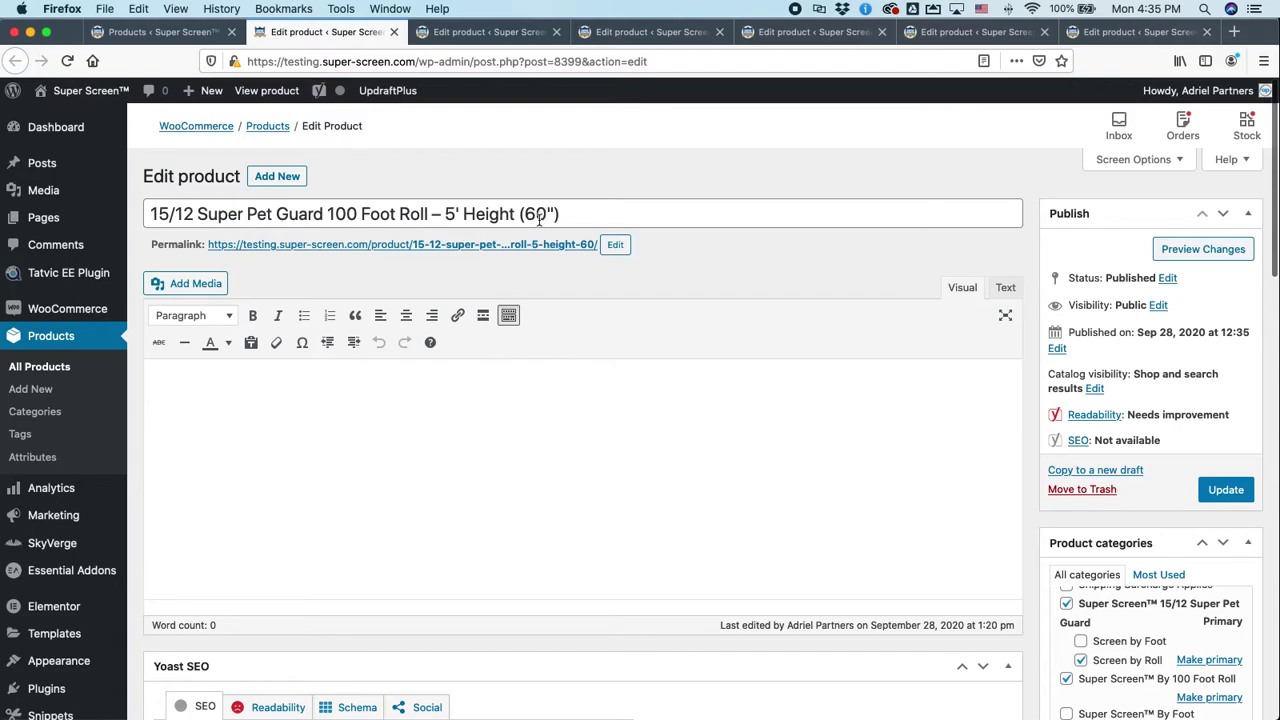
scroll(501, 256, down, 15)
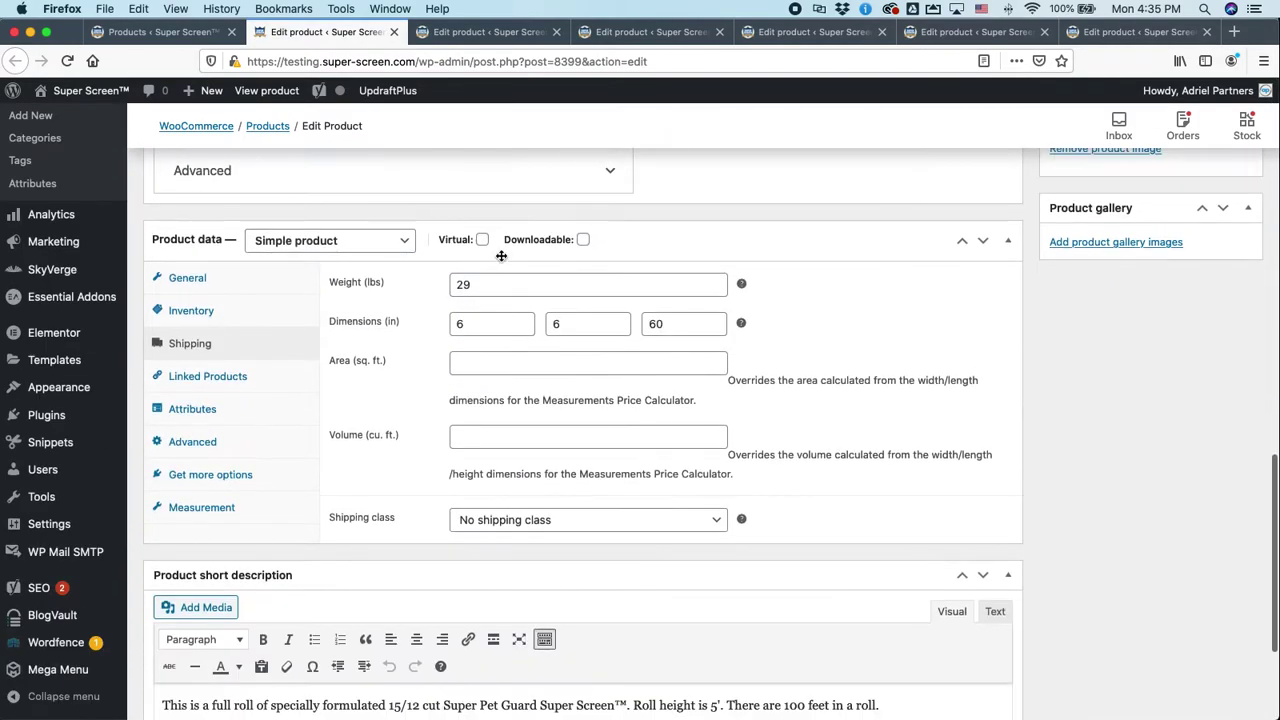
scroll(501, 256, down, 1)
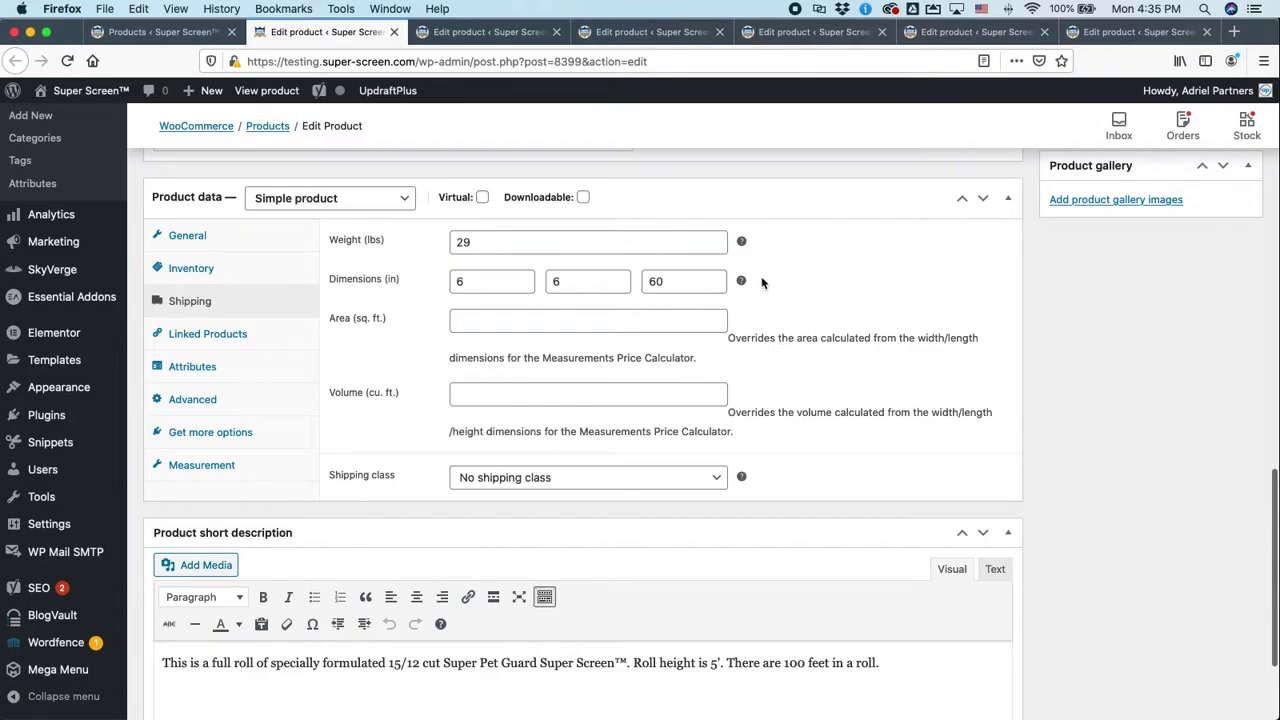
mouse_move(743, 284)
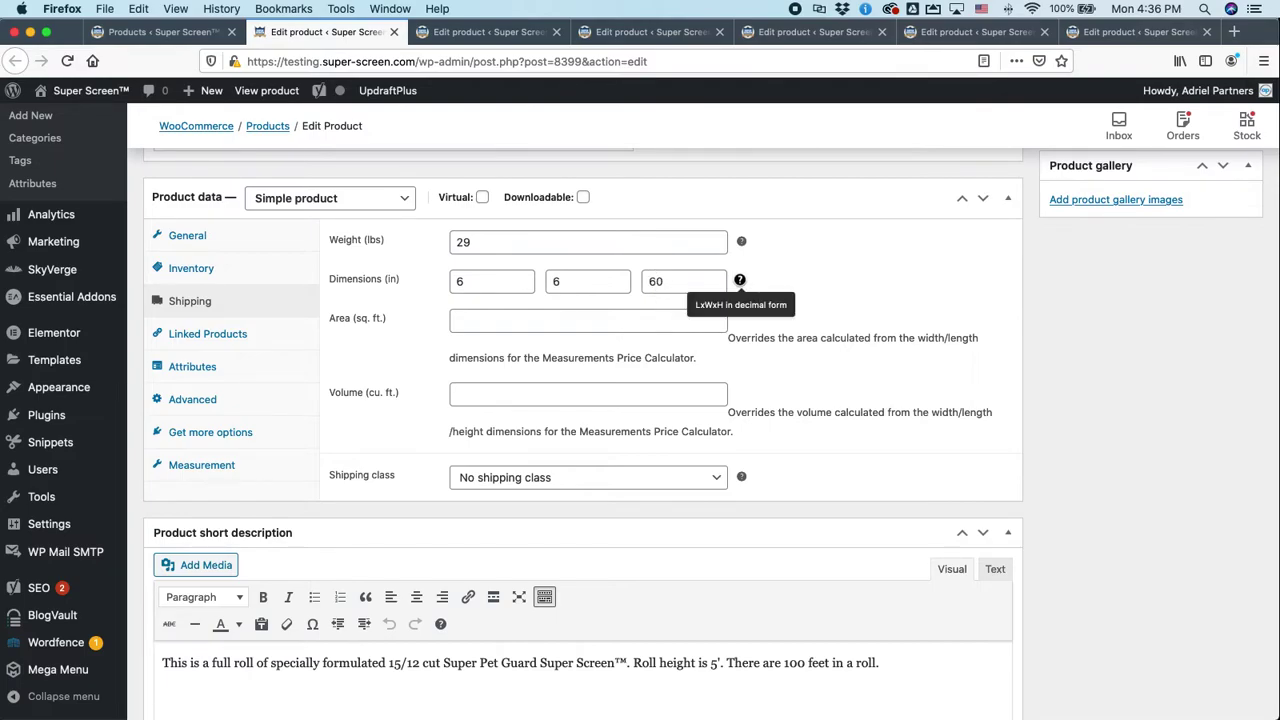
scroll(738, 320, up, 15)
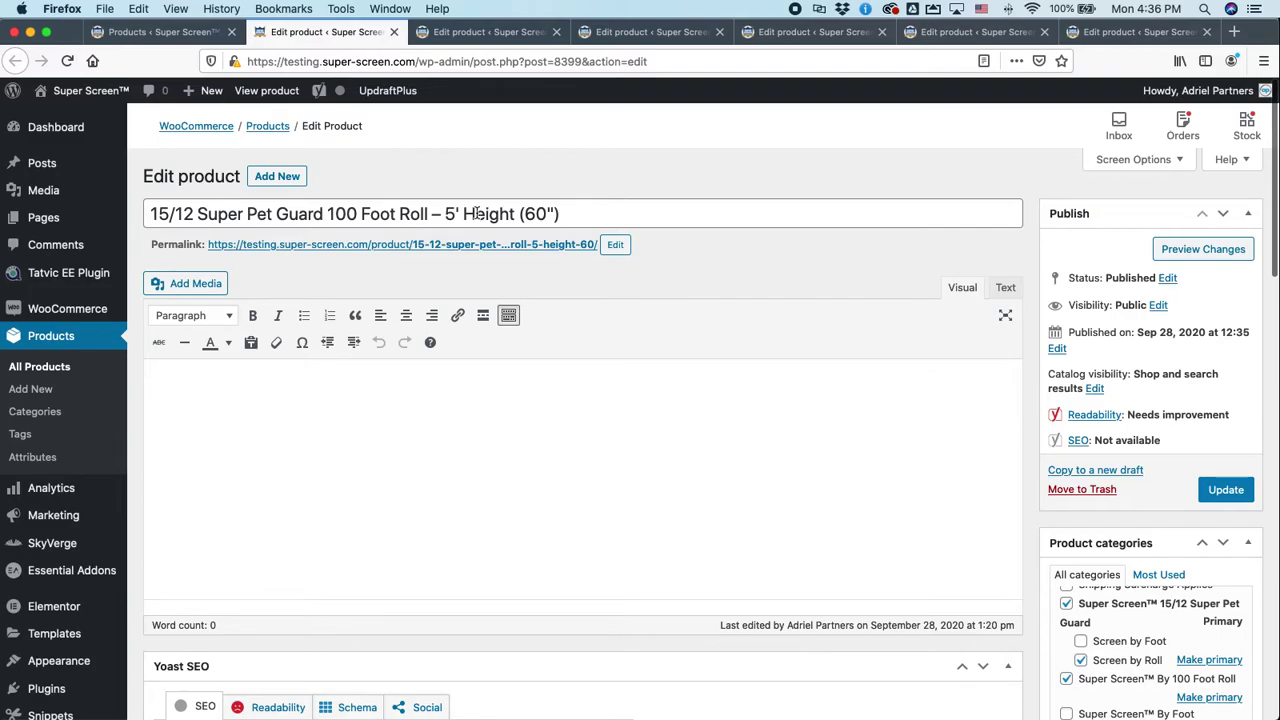
scroll(674, 237, down, 15)
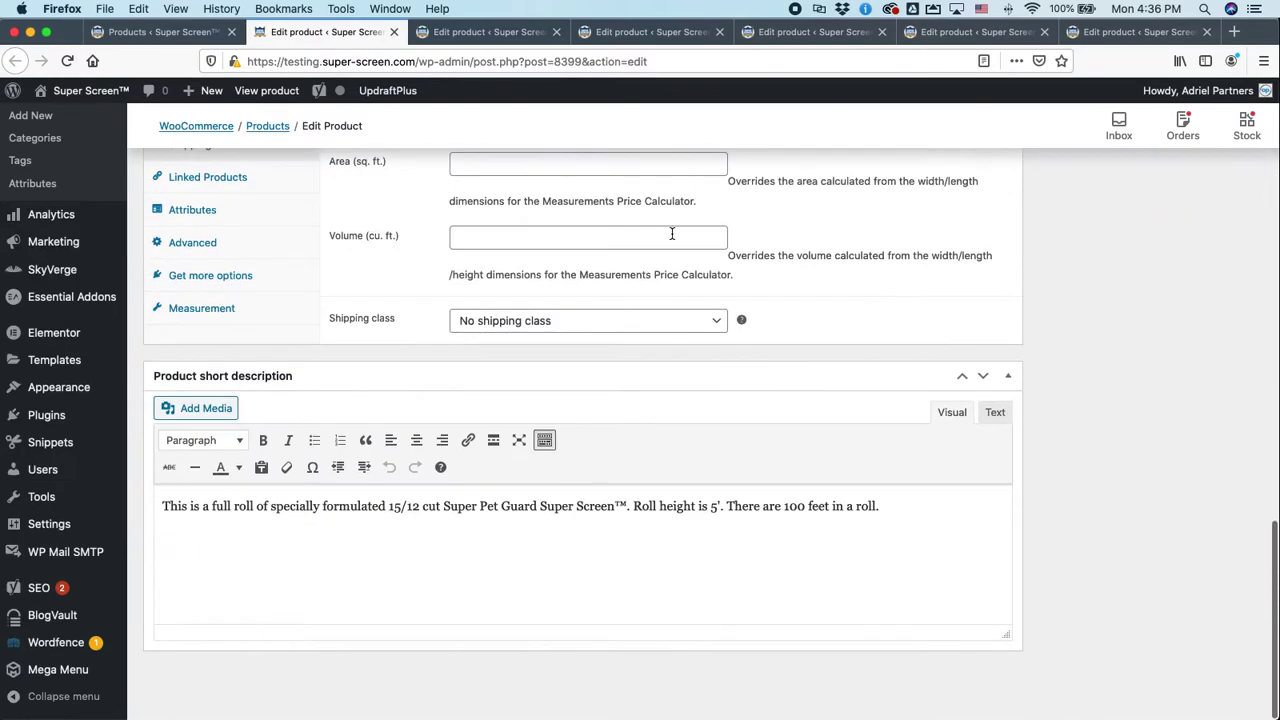
scroll(676, 235, up, 3)
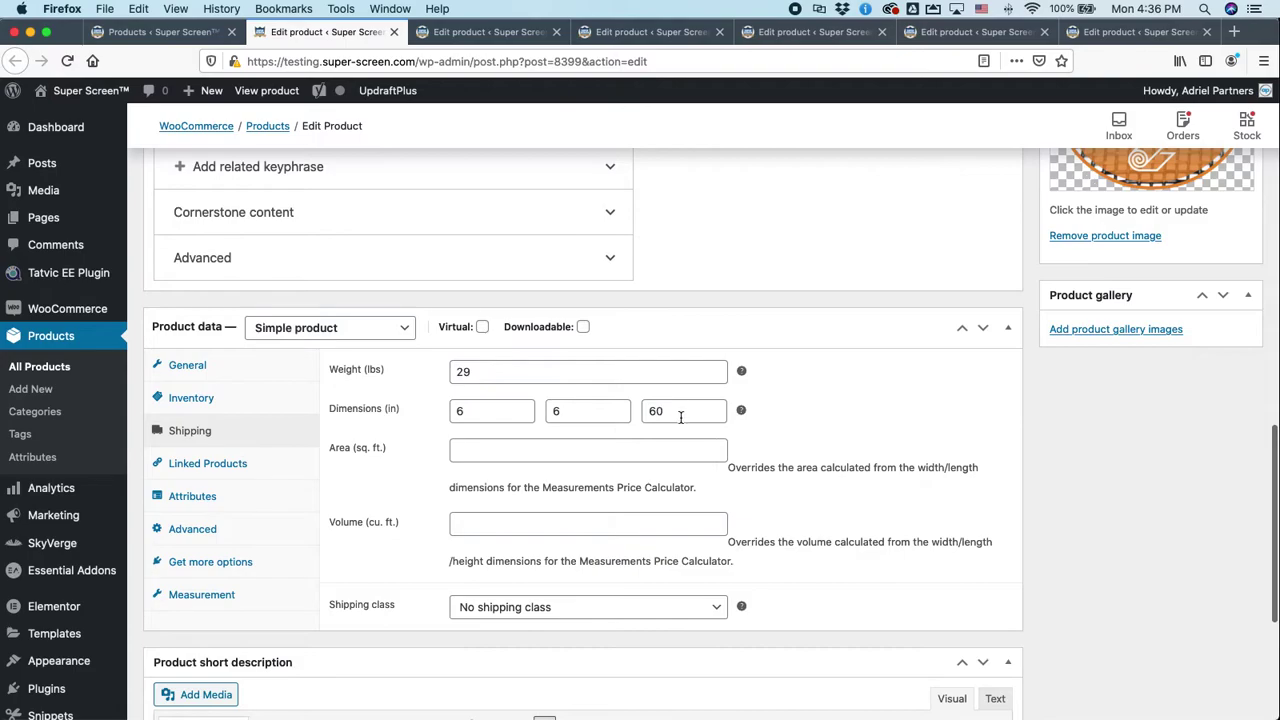
scroll(677, 416, down, 1)
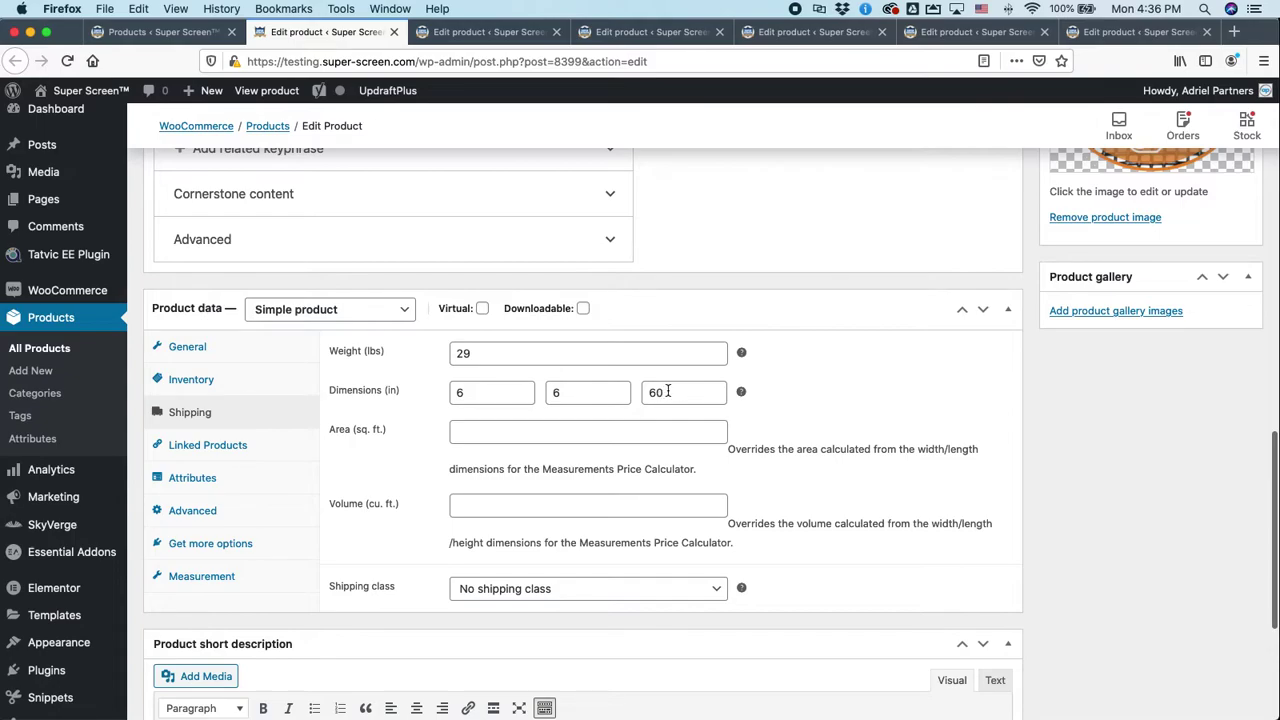
scroll(524, 398, down, 2)
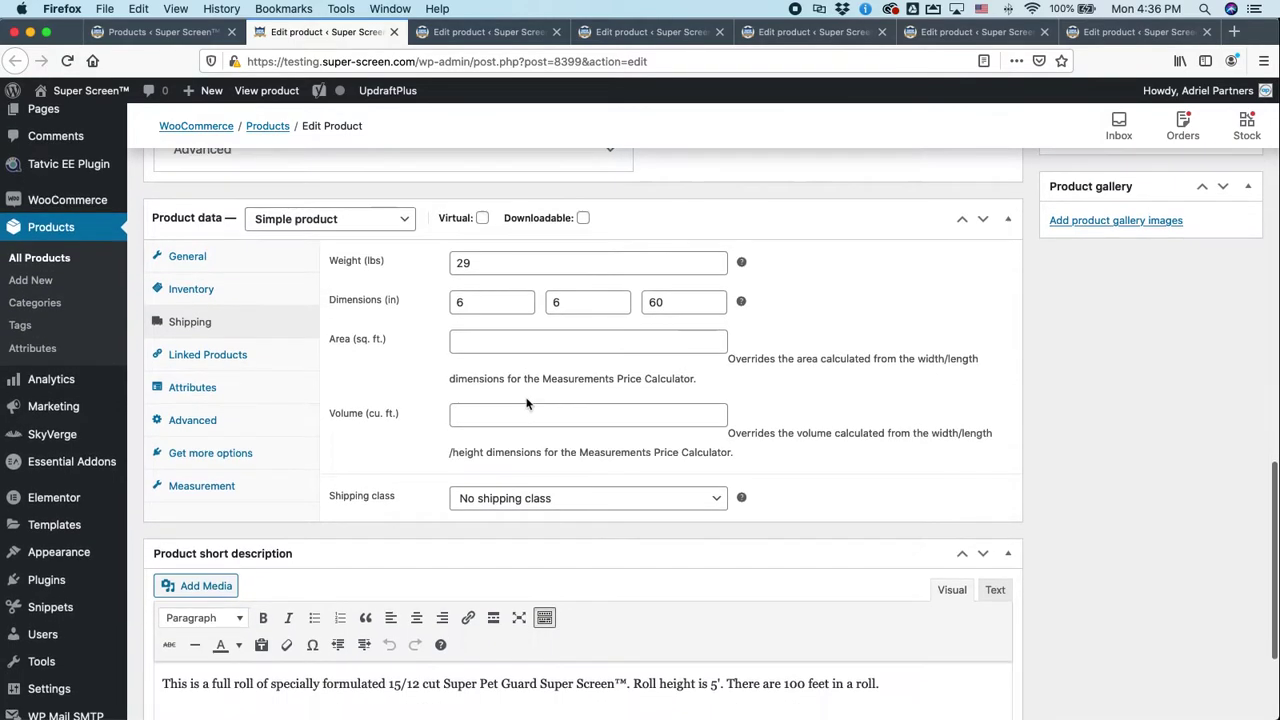
Step: Check the available shipping class options for the roll without changing the selection
click(645, 499)
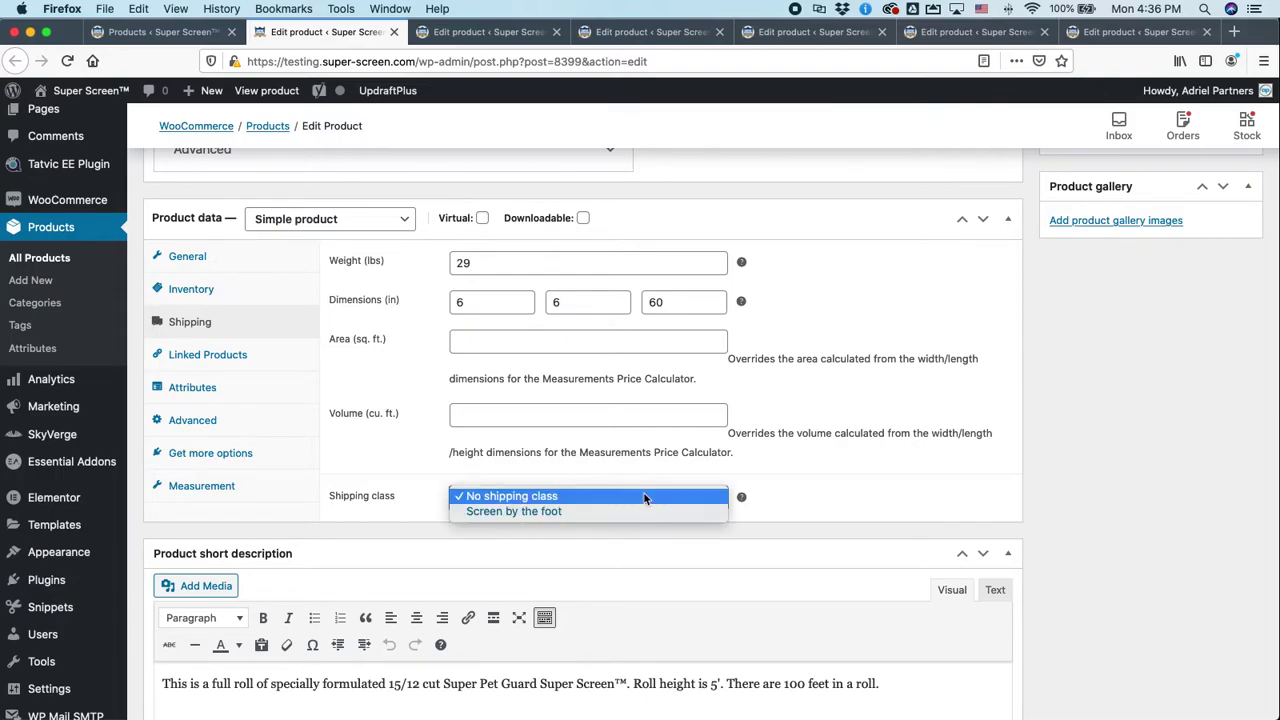
click(844, 468)
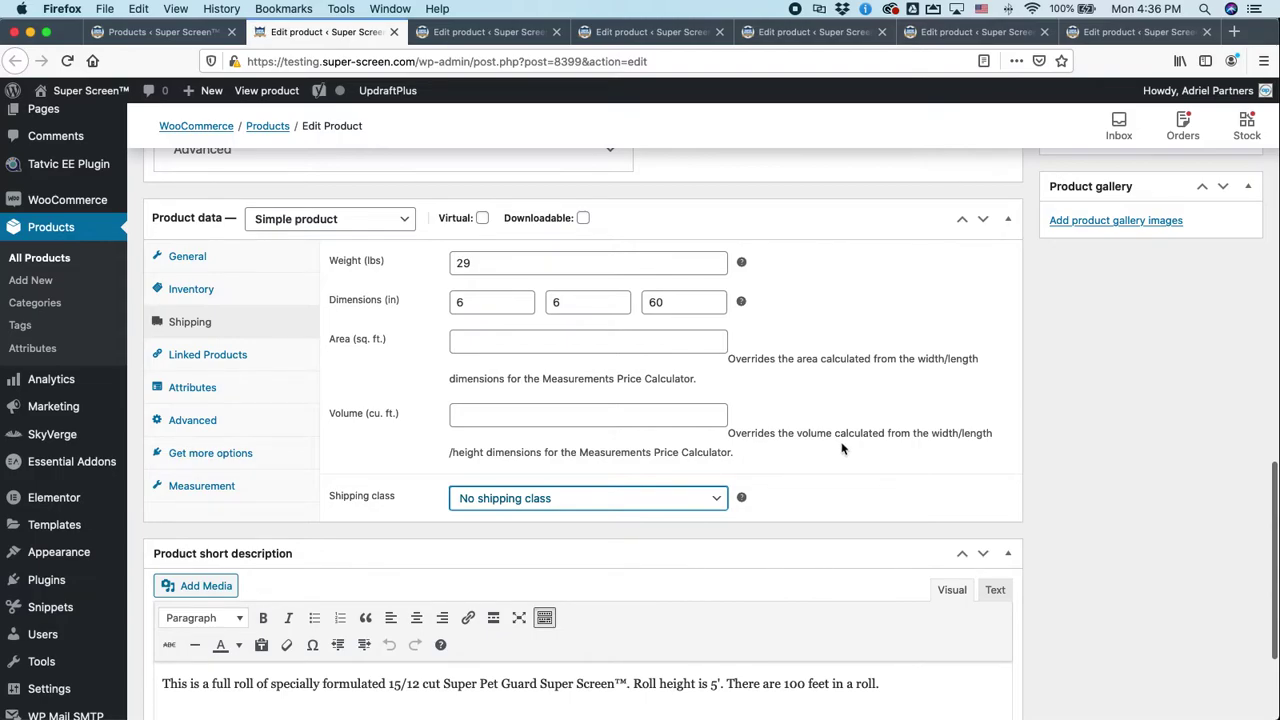
scroll(837, 449, down, 1)
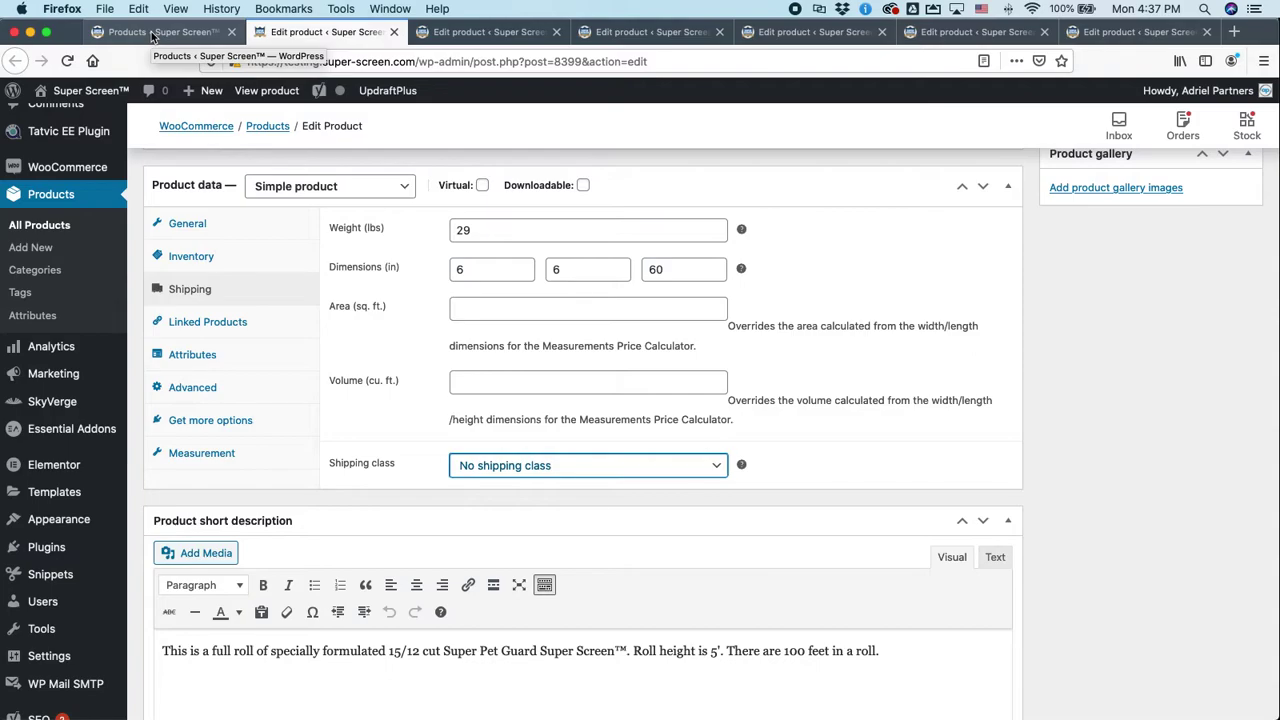
Step: Open the list of installed plugins and locate the WooCommerce Measurement Price Calculator entry
click(60, 547)
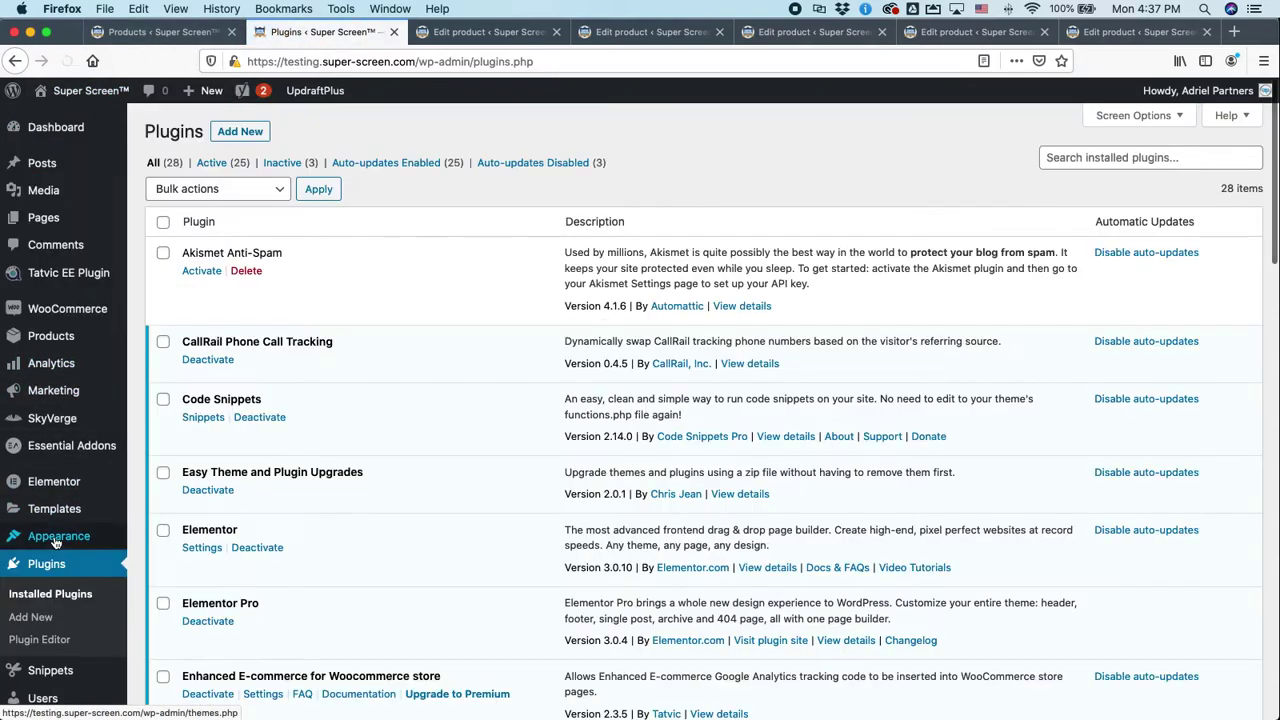
scroll(300, 452, down, 5)
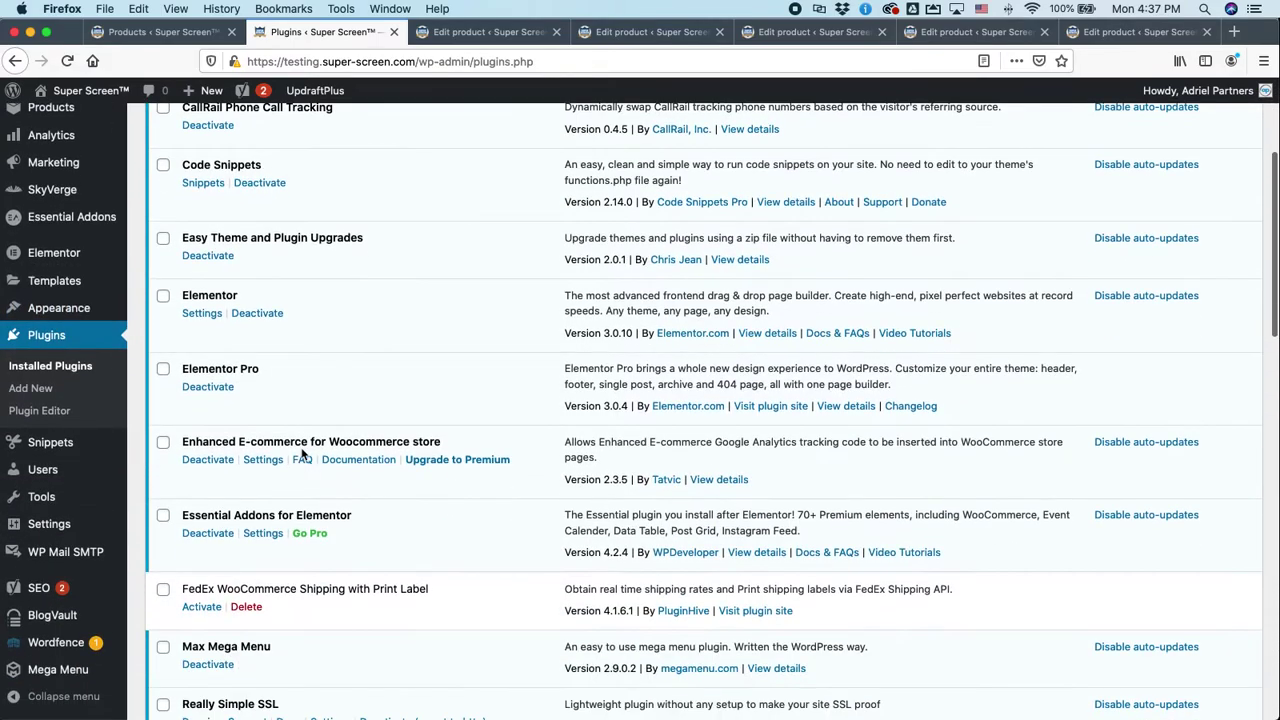
scroll(303, 452, down, 15)
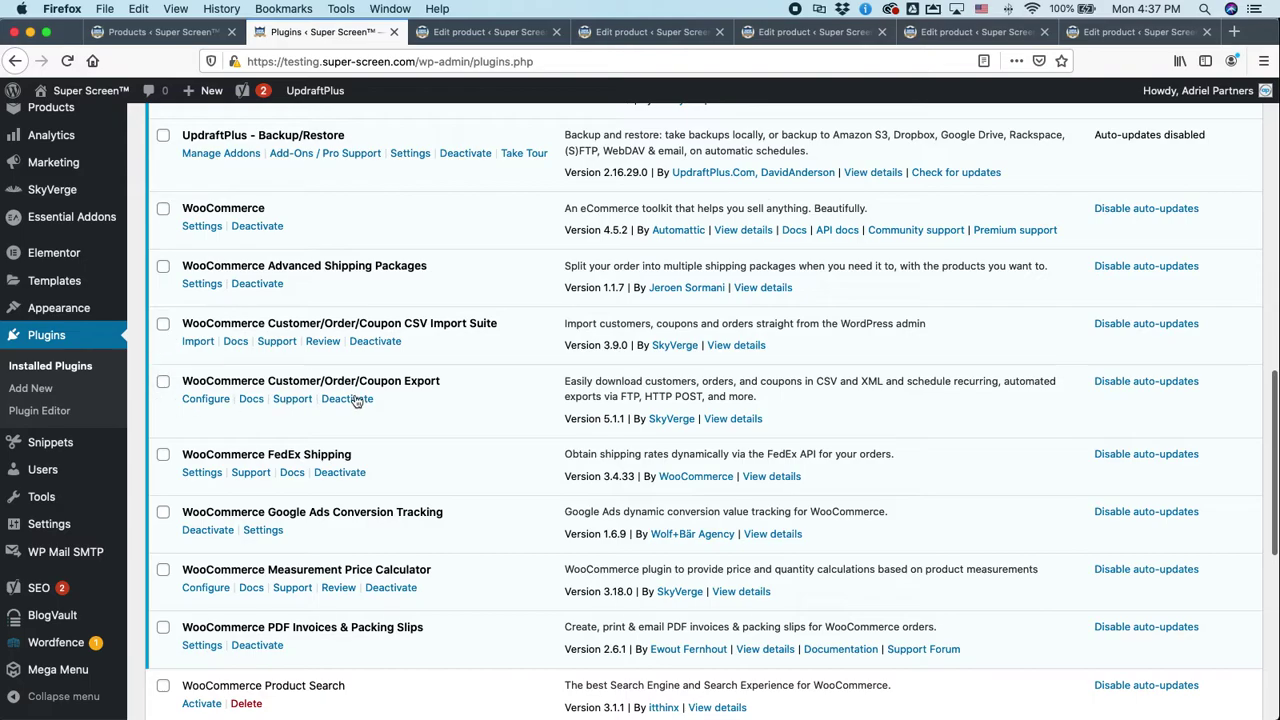
scroll(355, 400, down, 1)
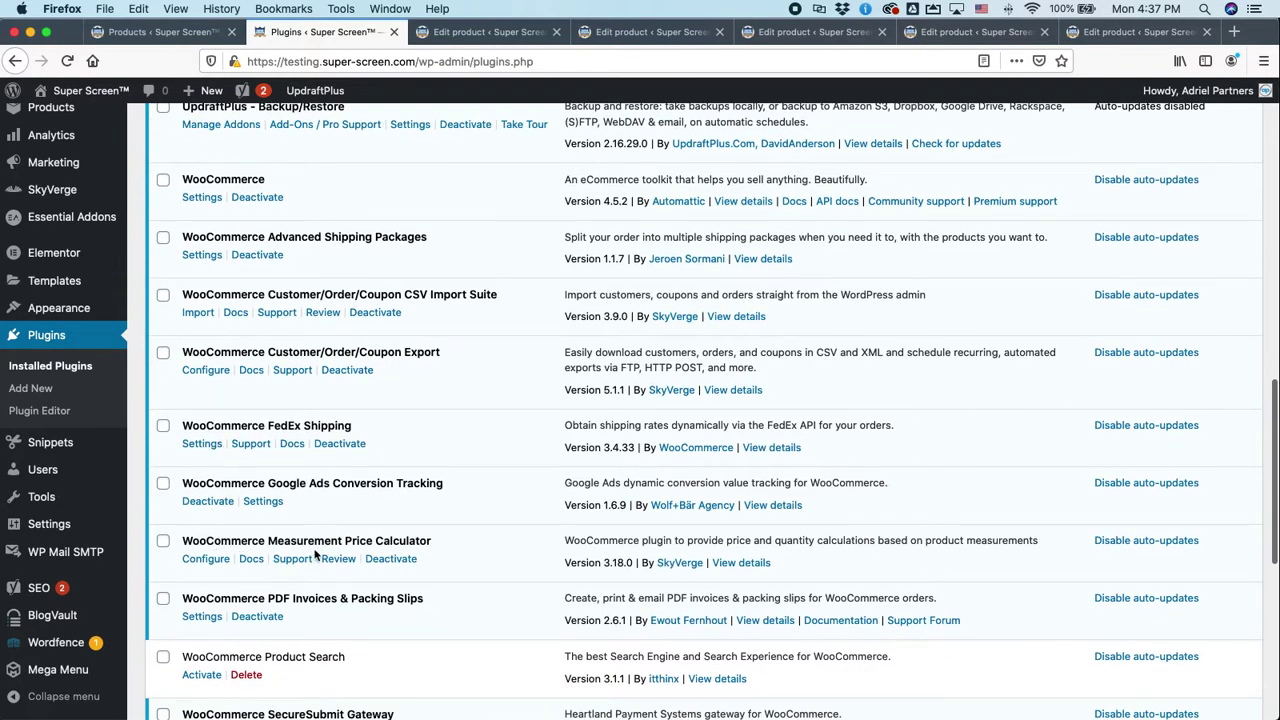
drag(434, 541, 178, 546)
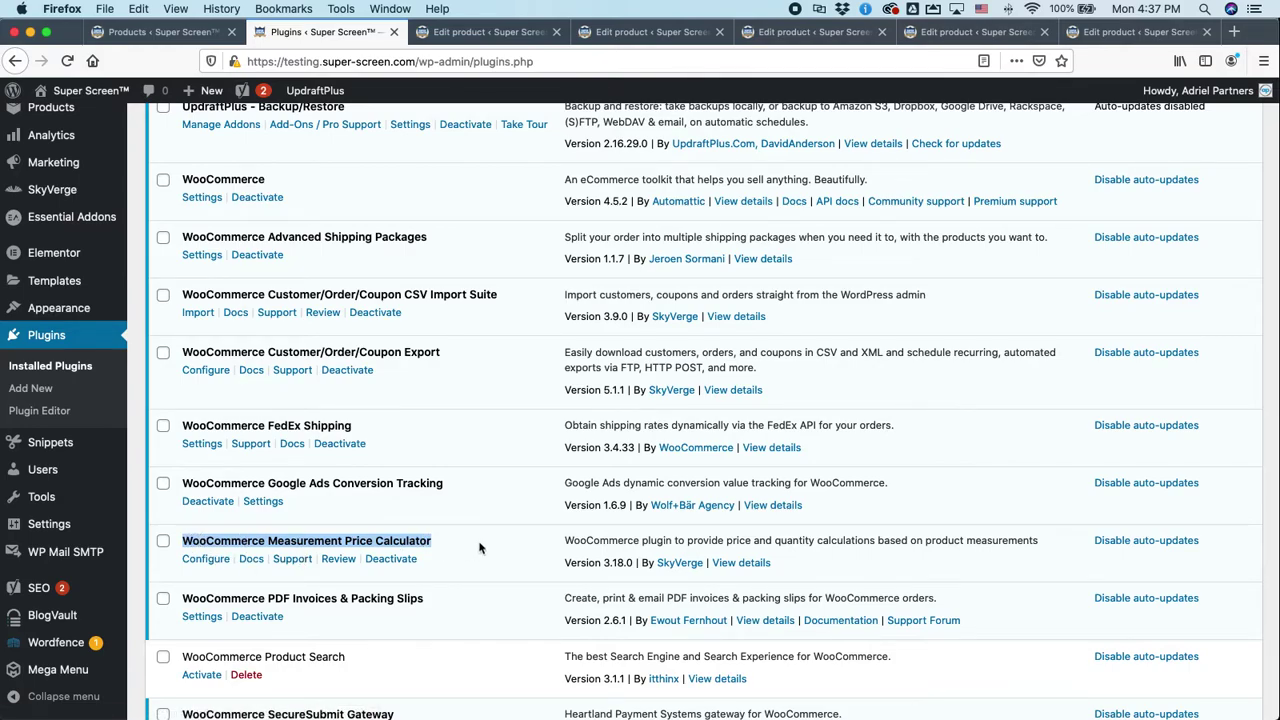
Step: Check the 4' 100 Foot Roll's general pricing, then close the 4' roll, 3' roll and 5' by Foot edit pages
click(521, 36)
scroll(440, 400, down, 10)
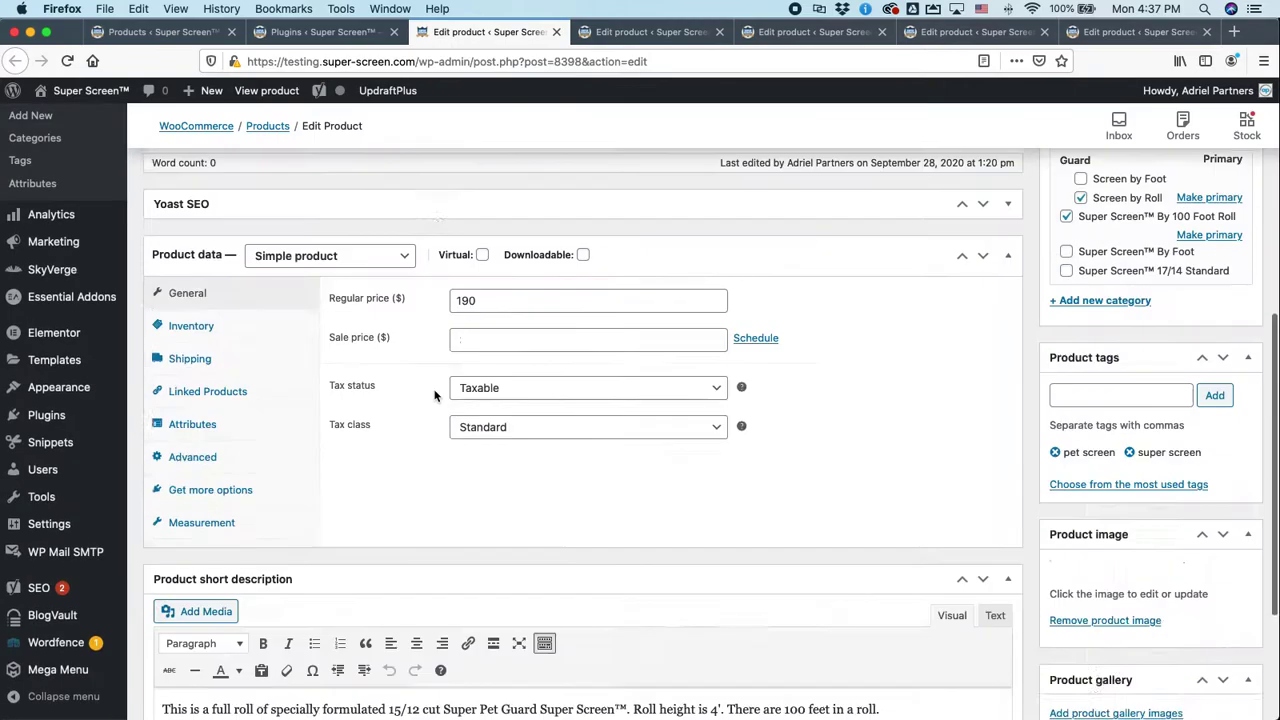
scroll(420, 388, up, 3)
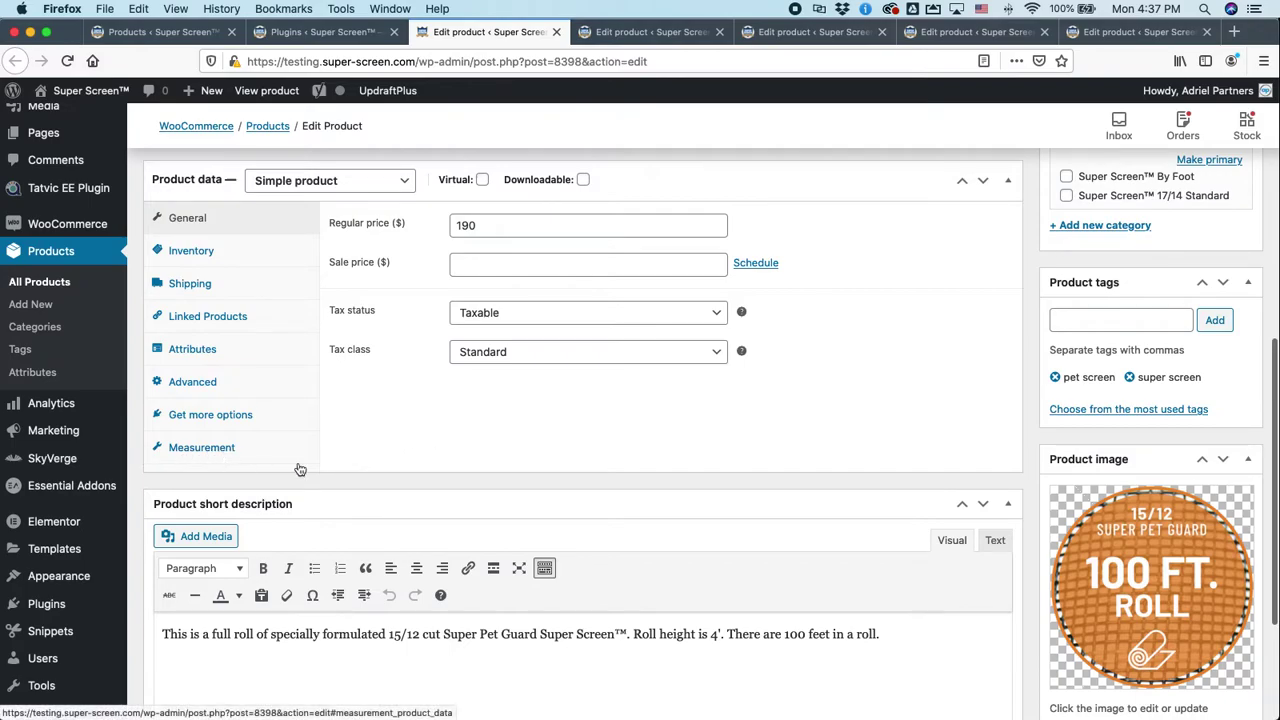
click(557, 32)
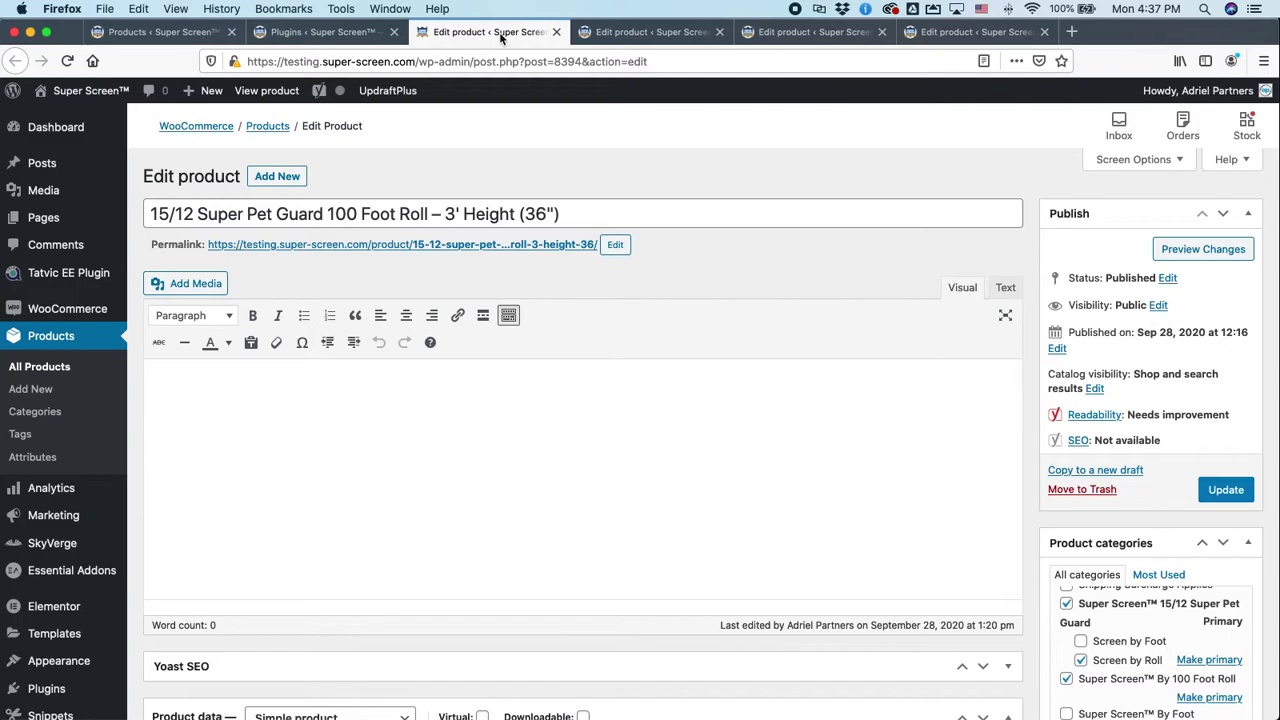
click(557, 32)
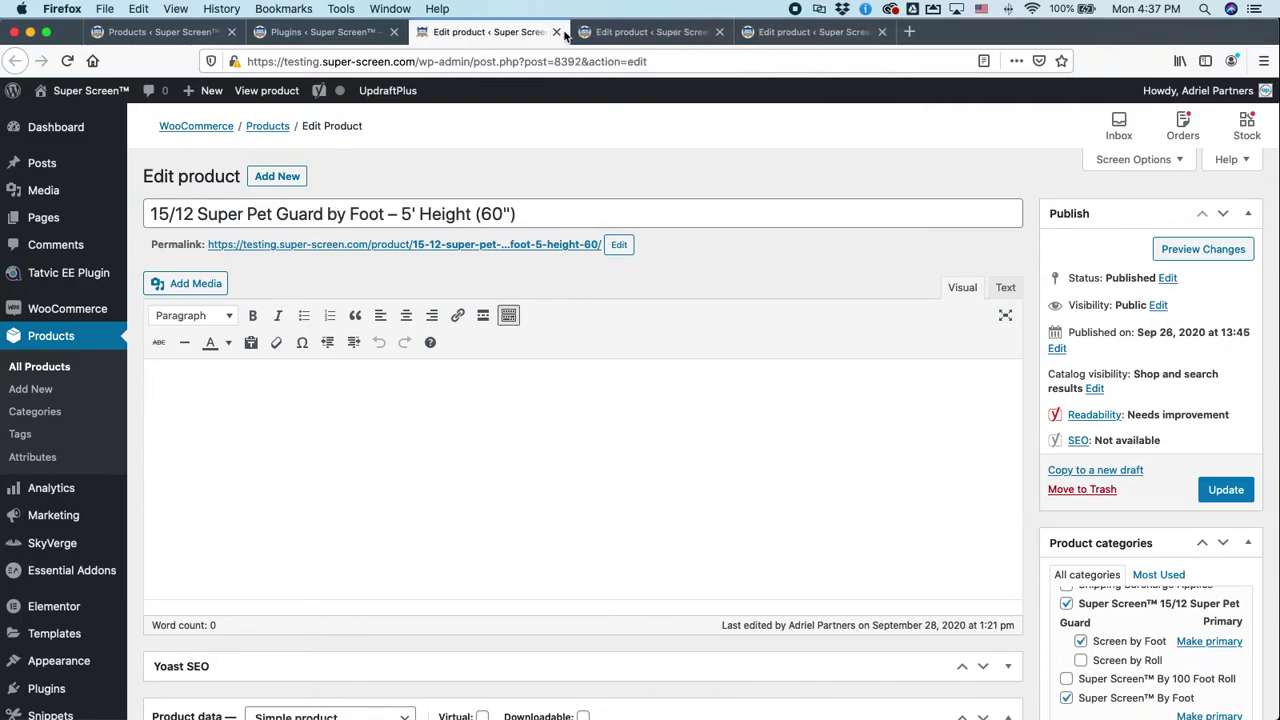
click(557, 33)
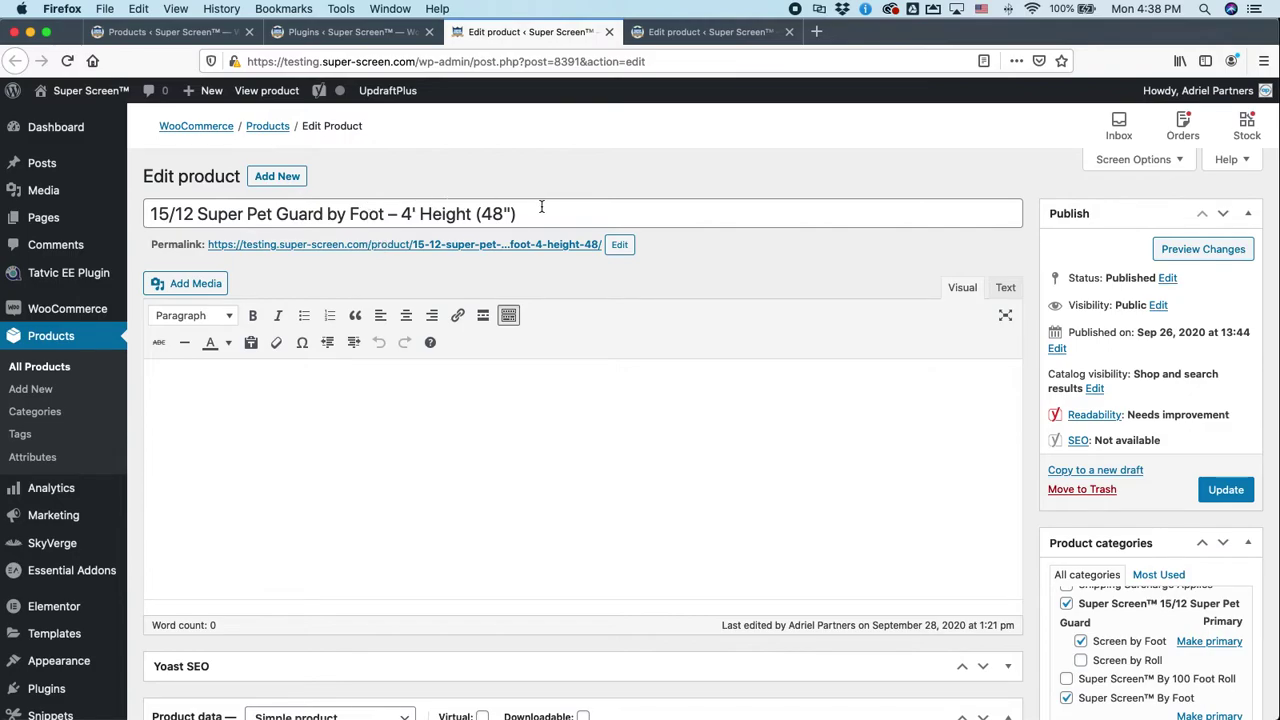
Step: Examine the categories and per-foot pricing fields of the 15/12 Super Pet Guard by Foot product with 4' height
scroll(474, 217, down, 10)
scroll(474, 217, up, 9)
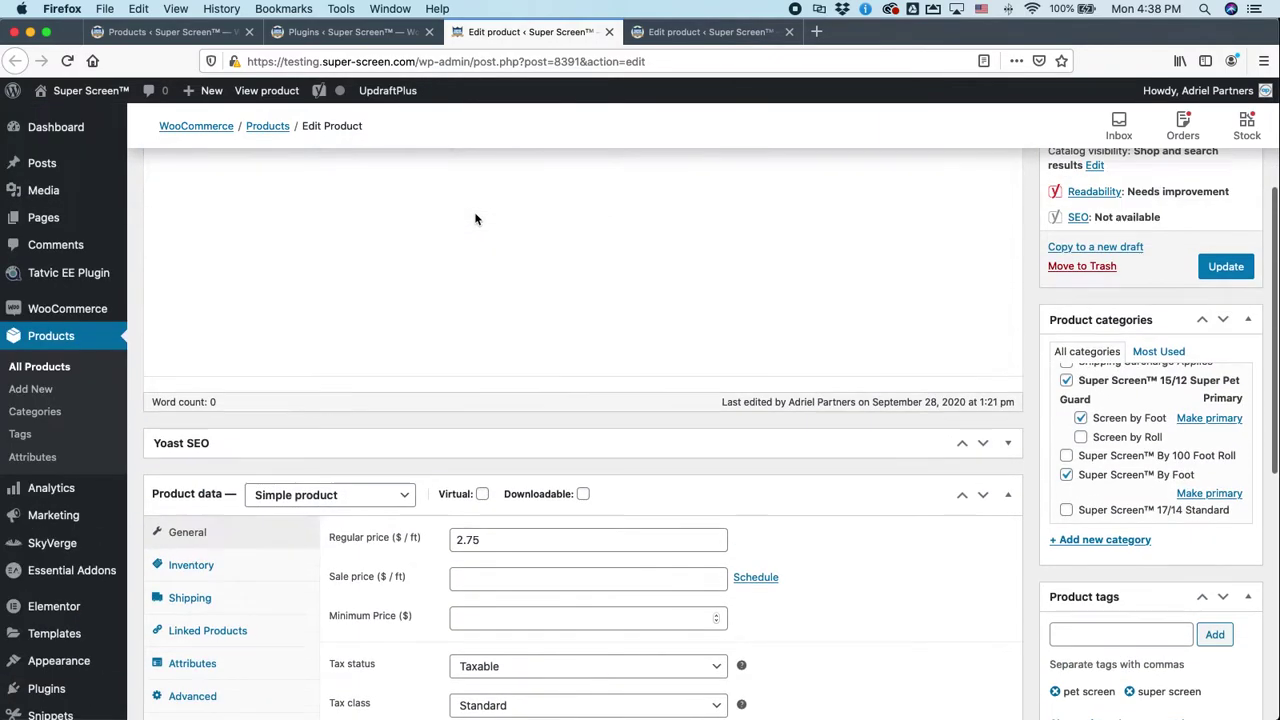
scroll(474, 219, down, 4)
scroll(474, 219, down, 2)
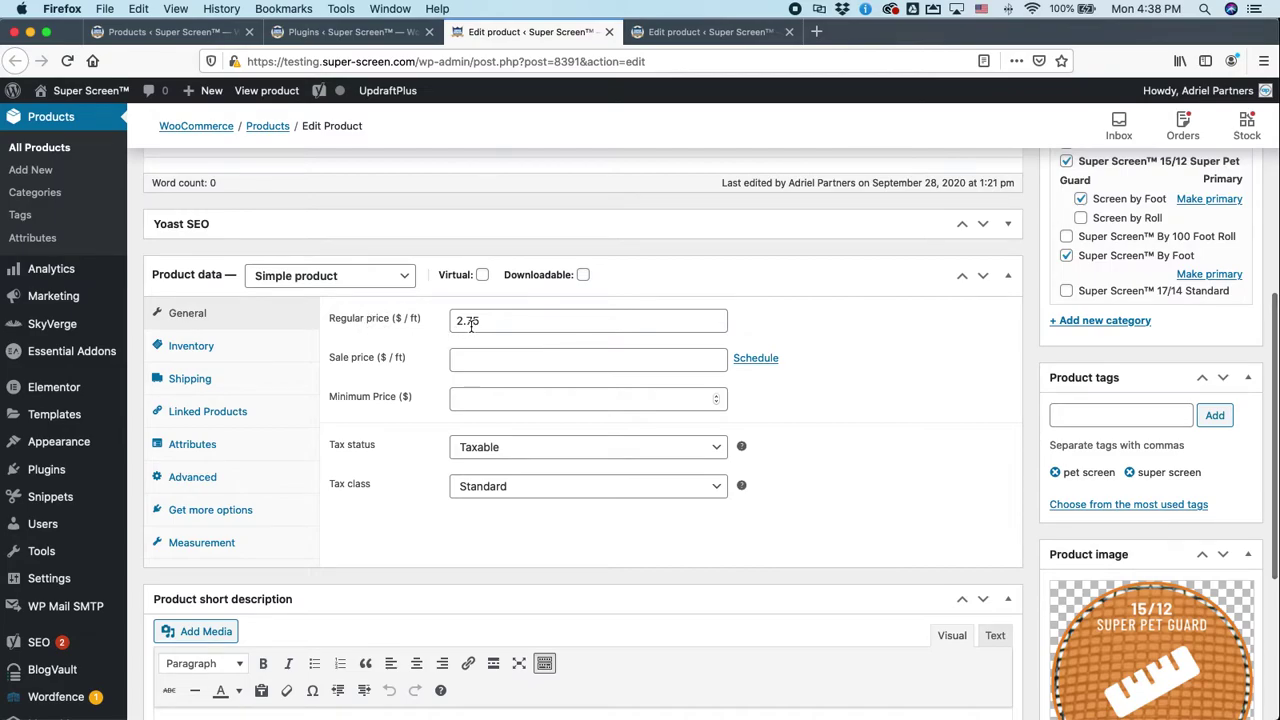
Step: Open the 4' 100 Foot Roll from the products list, compare its pricing fields with the 4' by Foot product, and close the plugins page
click(383, 36)
click(208, 34)
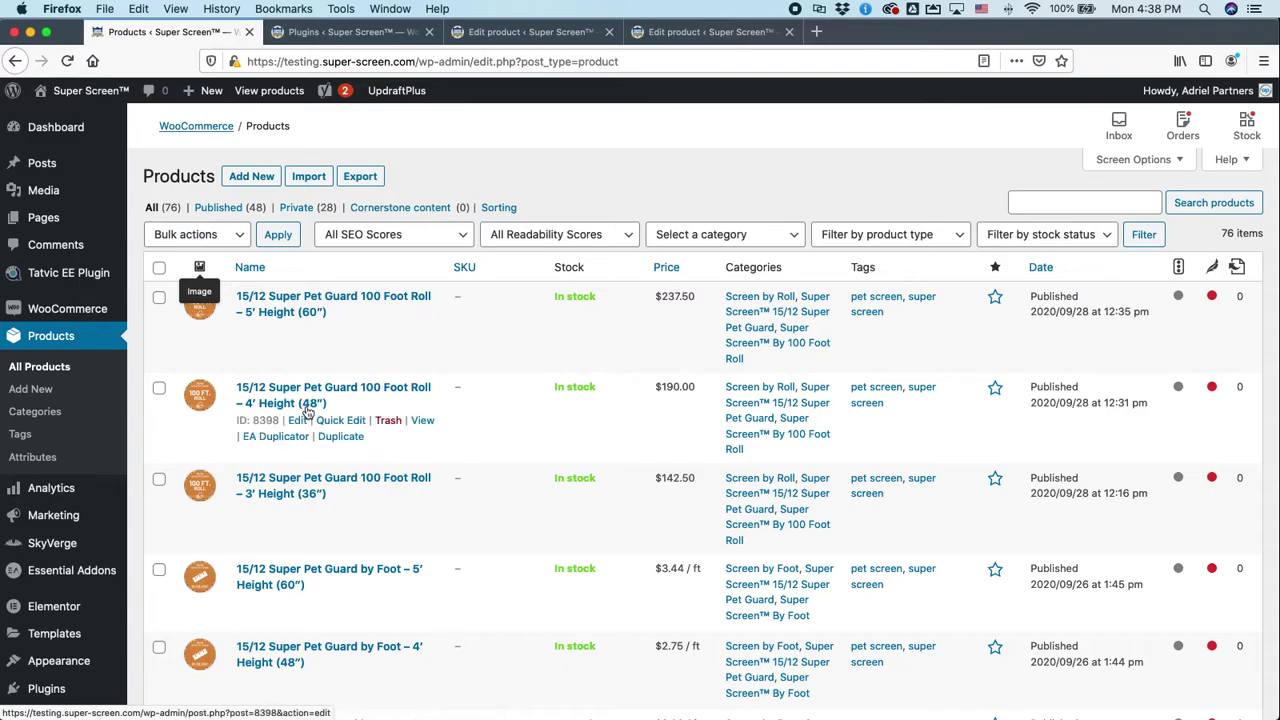
super+click(296, 421)
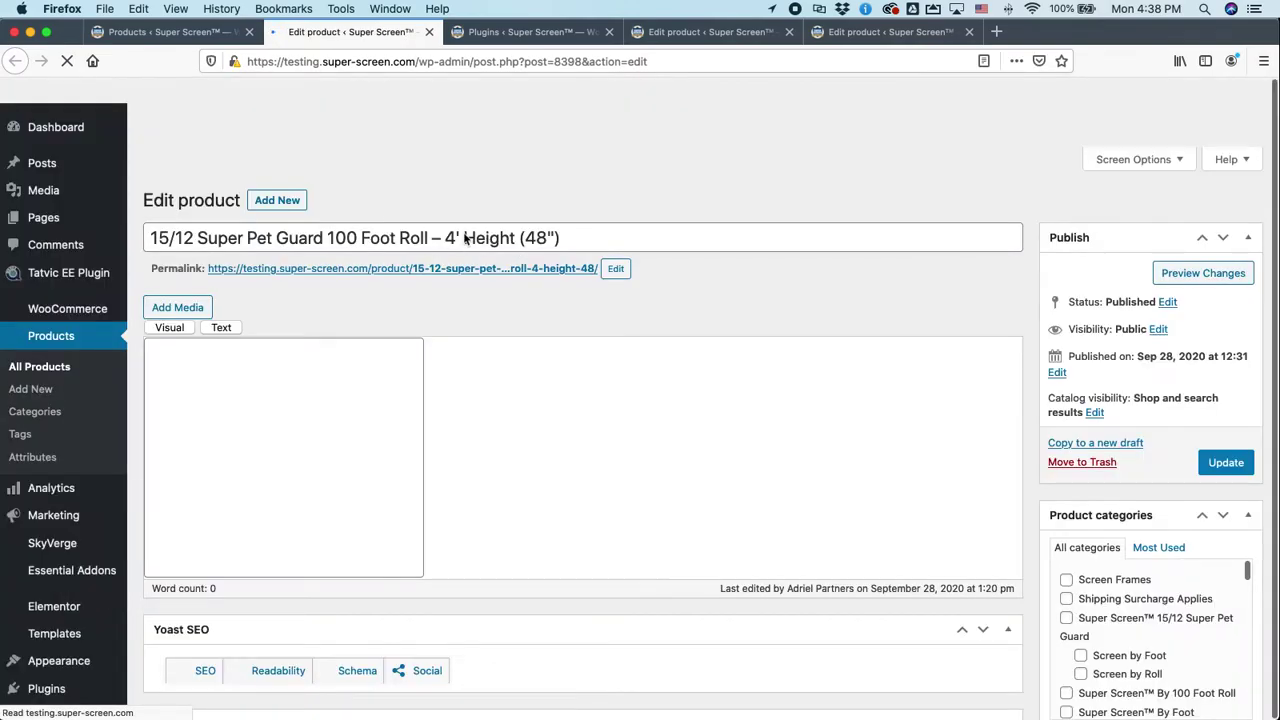
scroll(505, 245, down, 15)
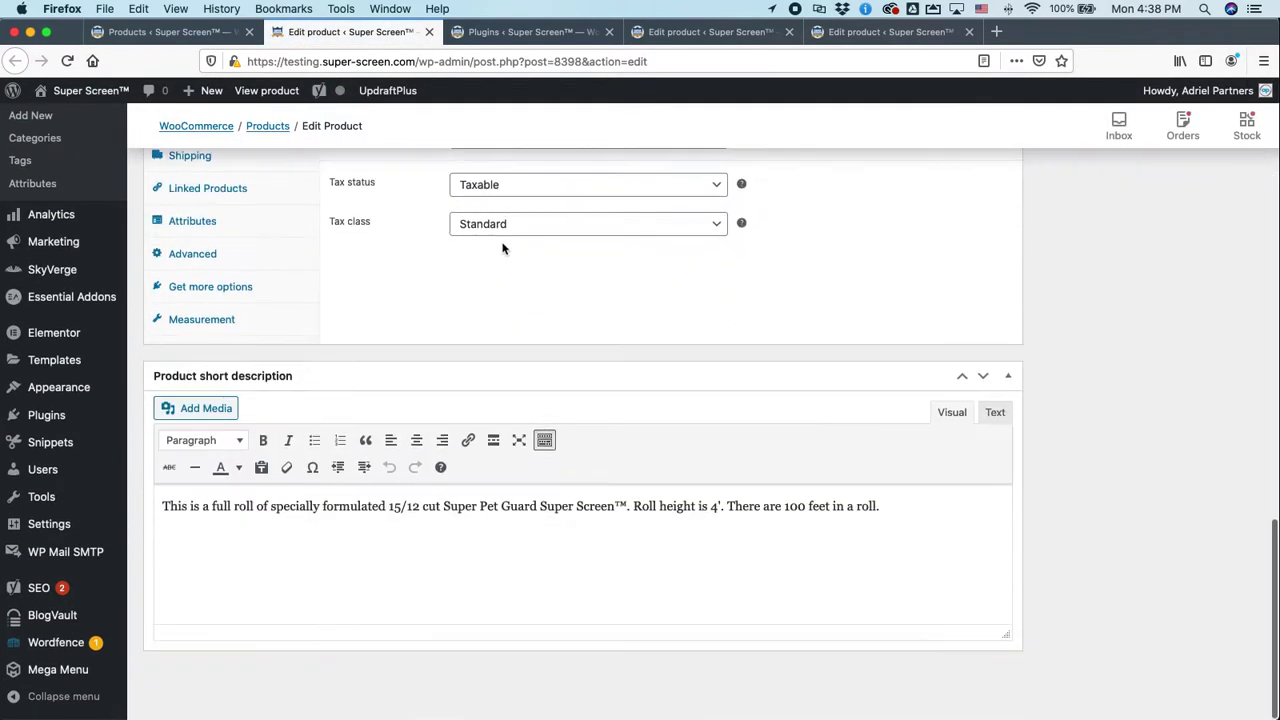
scroll(503, 252, up, 1)
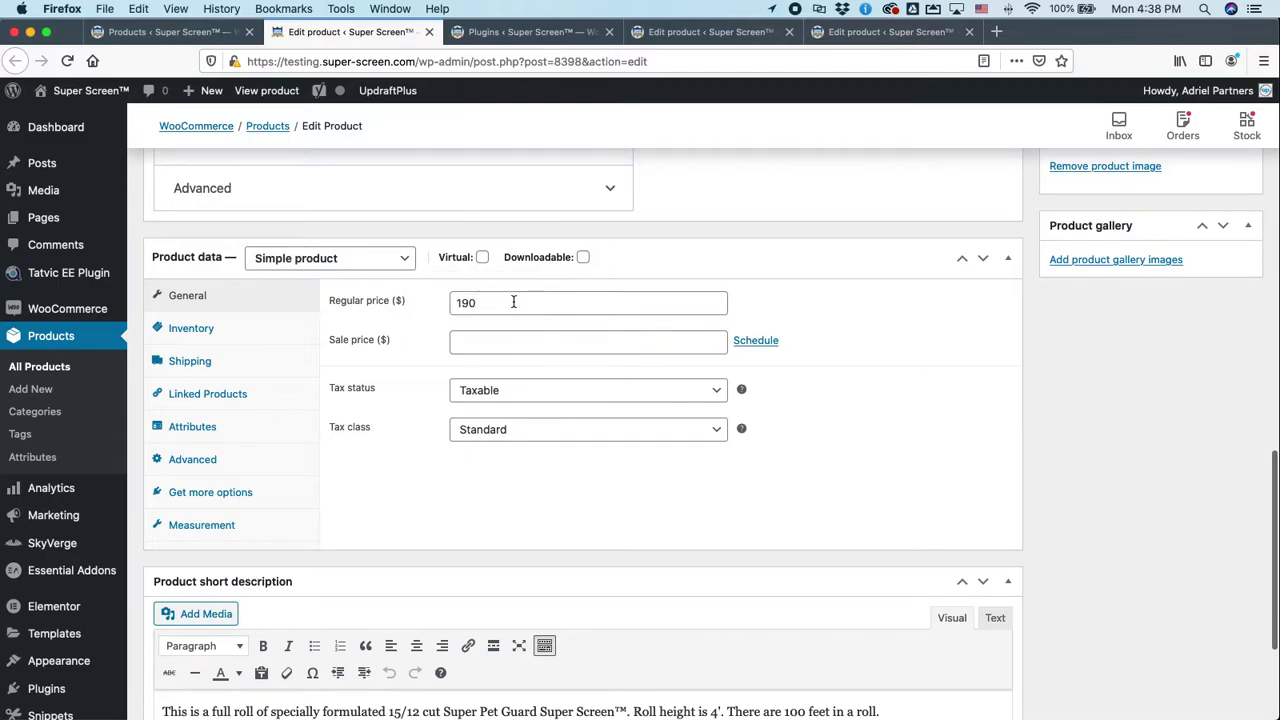
click(545, 33)
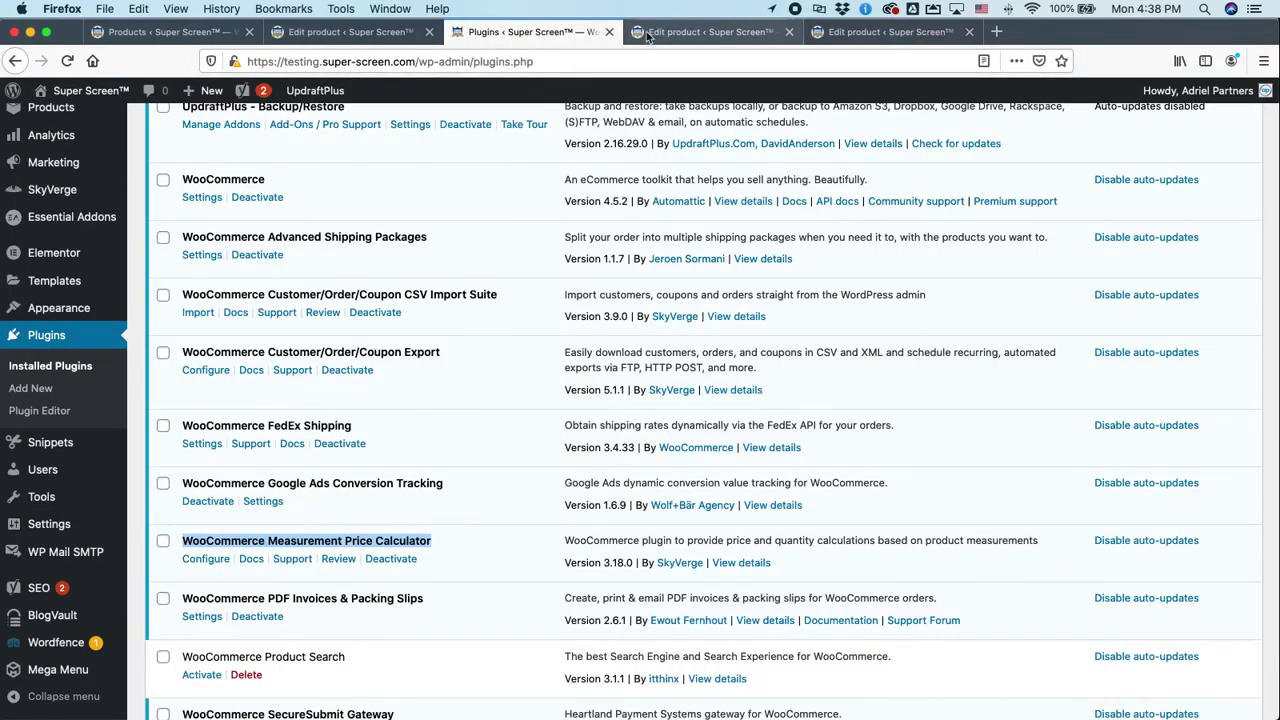
click(609, 32)
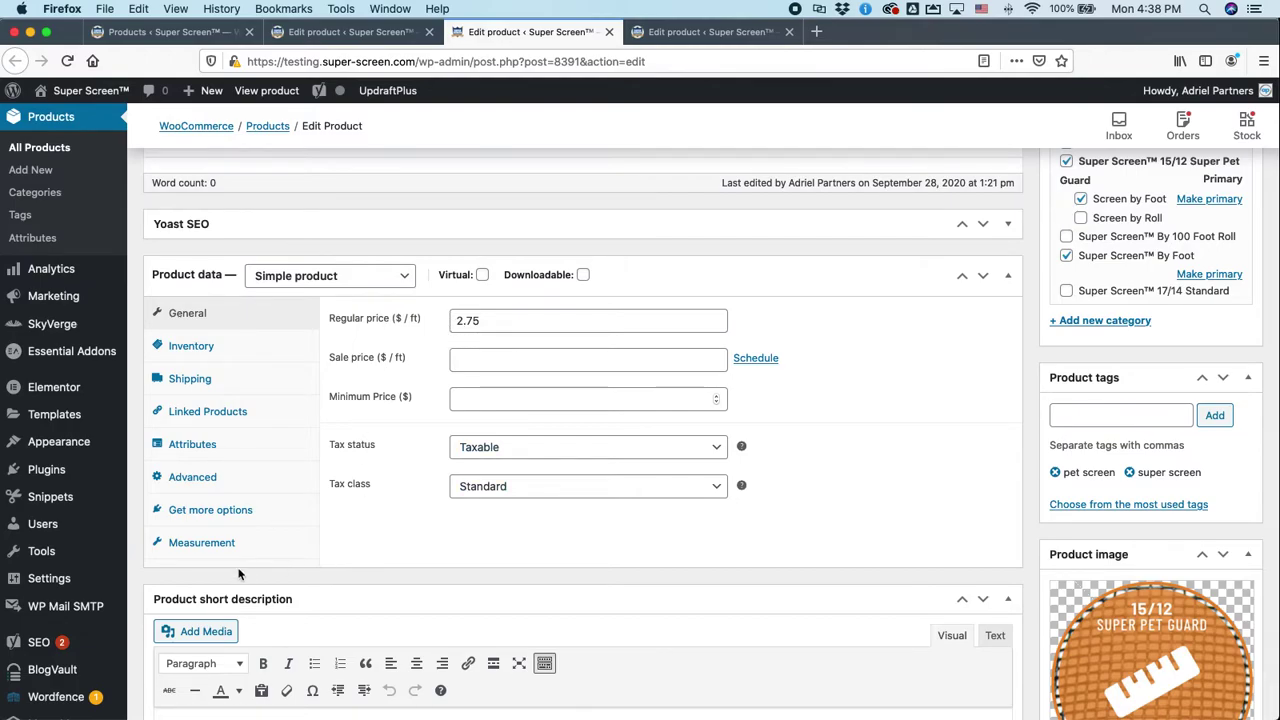
Step: Open the 4' by Foot product's measurement settings and check the available measurement types, keeping Dimensions selected
click(183, 543)
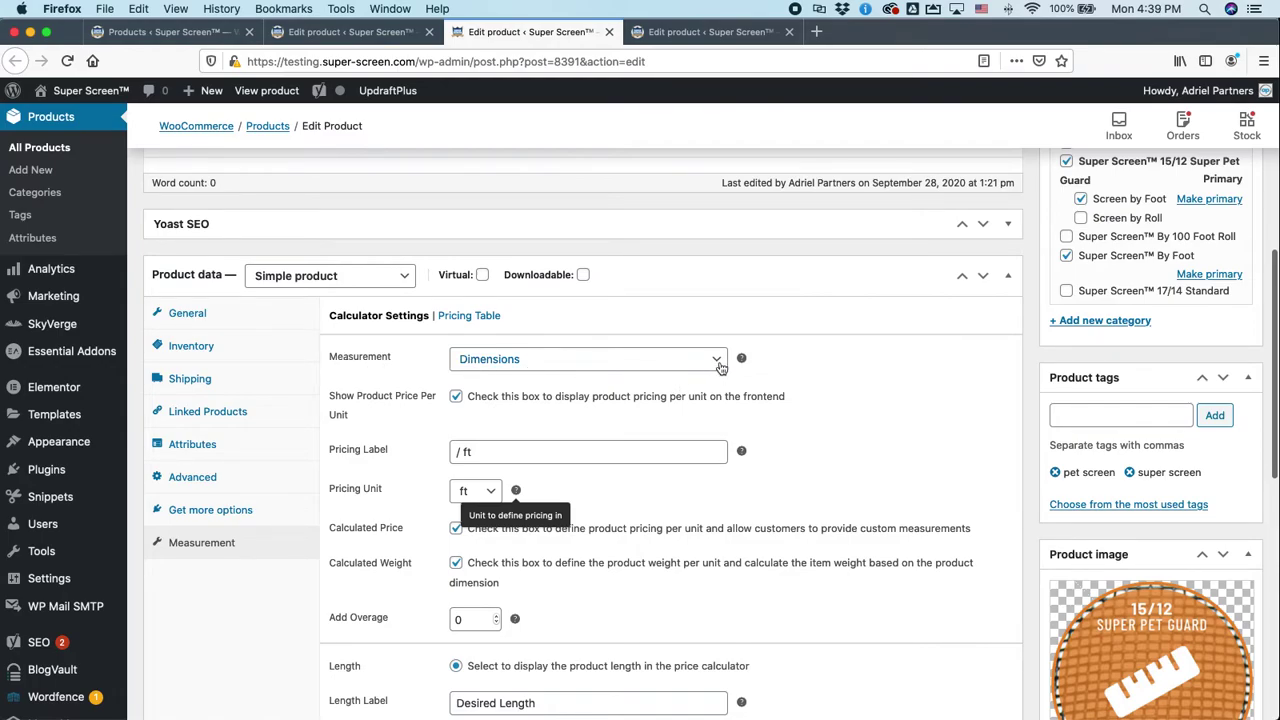
click(718, 362)
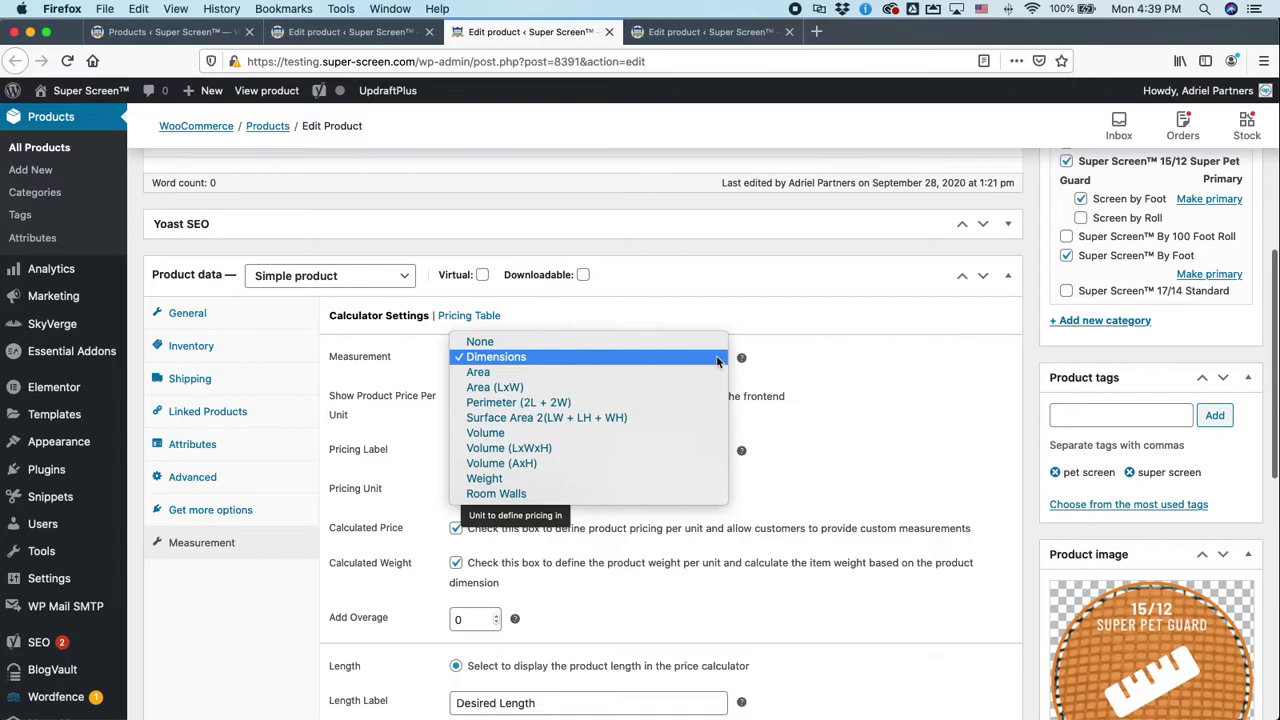
click(491, 356)
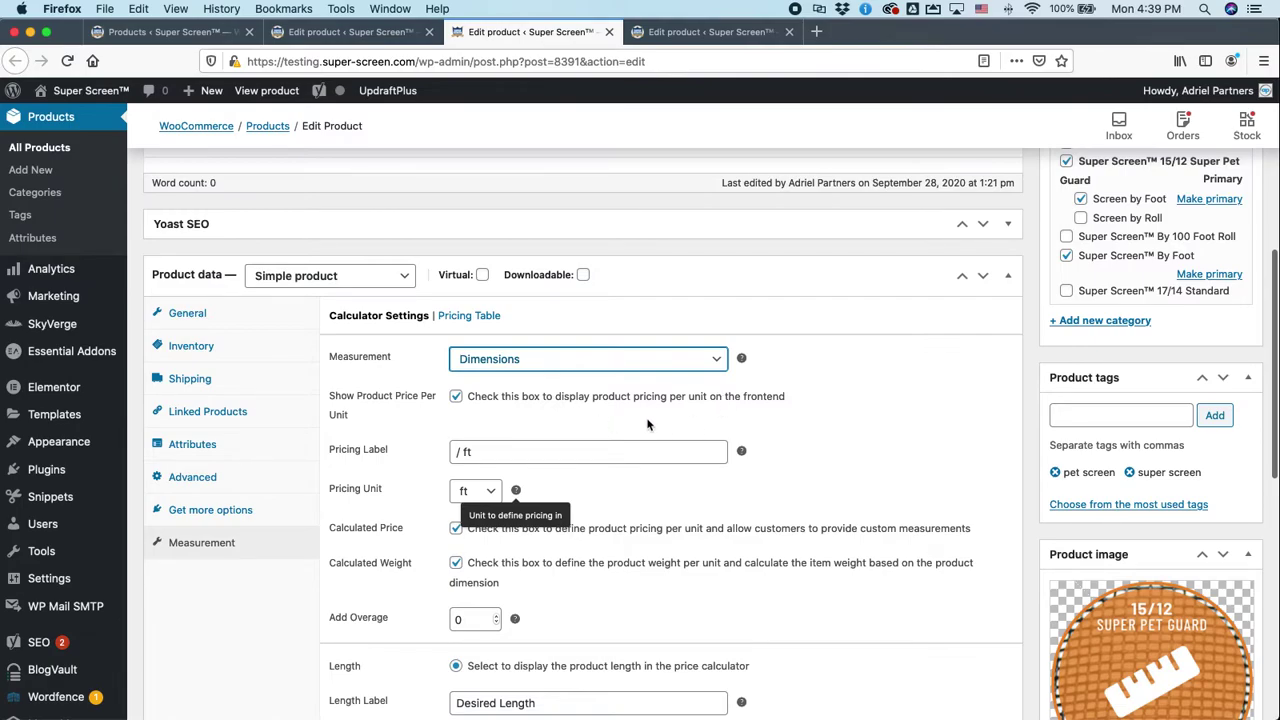
Step: Open the storefront pages of the 4' by Foot product and the 4' 100 Foot Roll in separate tabs
scroll(648, 425, up, 5)
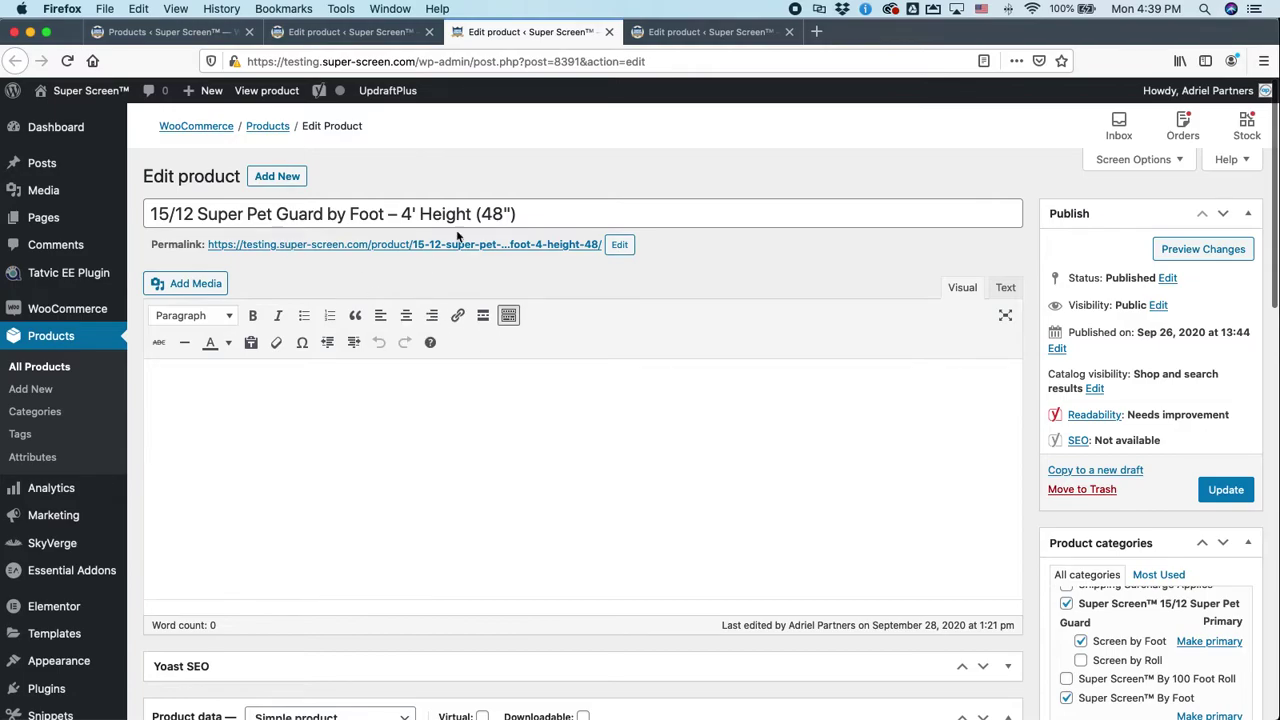
right_click(367, 245)
click(405, 252)
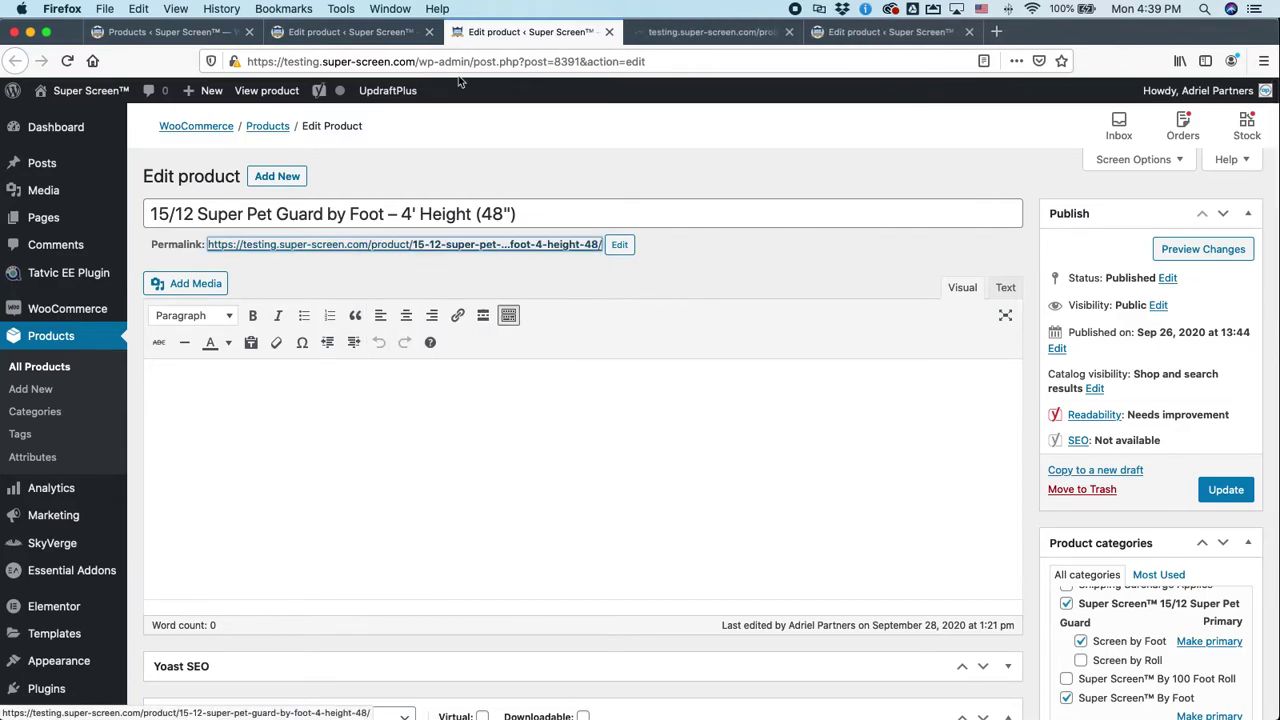
click(345, 31)
scroll(330, 236, up, 10)
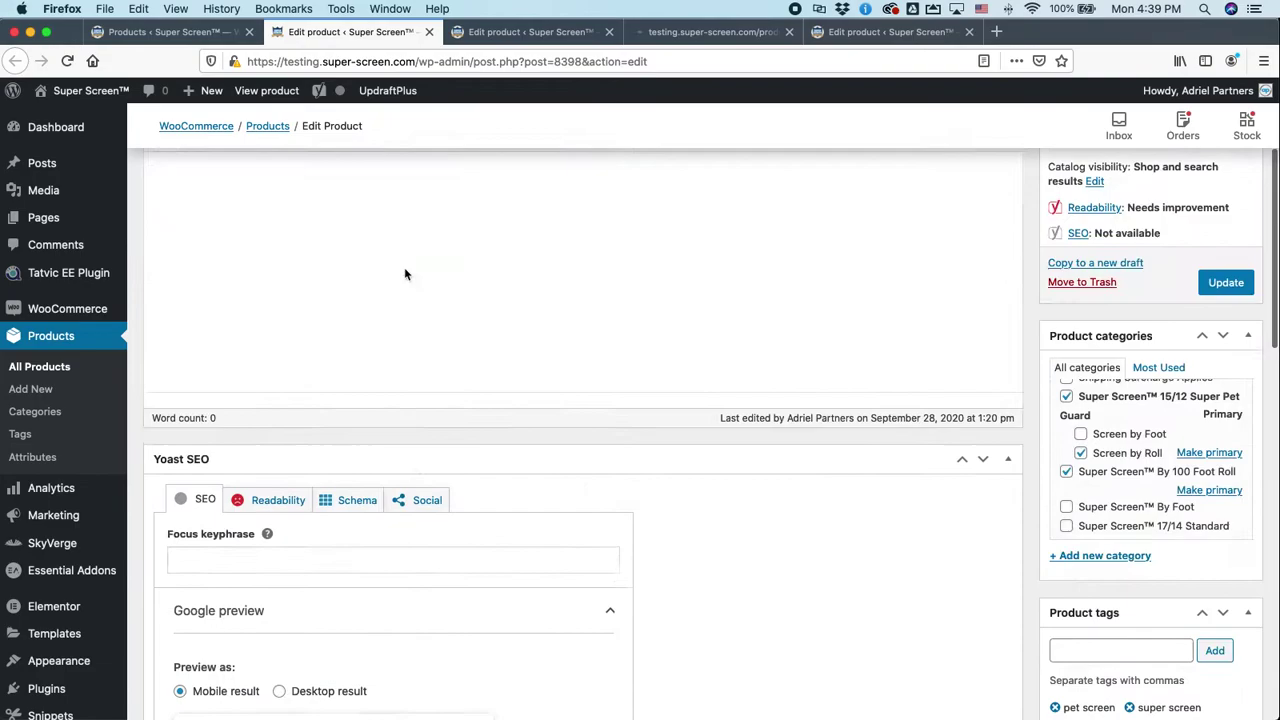
right_click(385, 248)
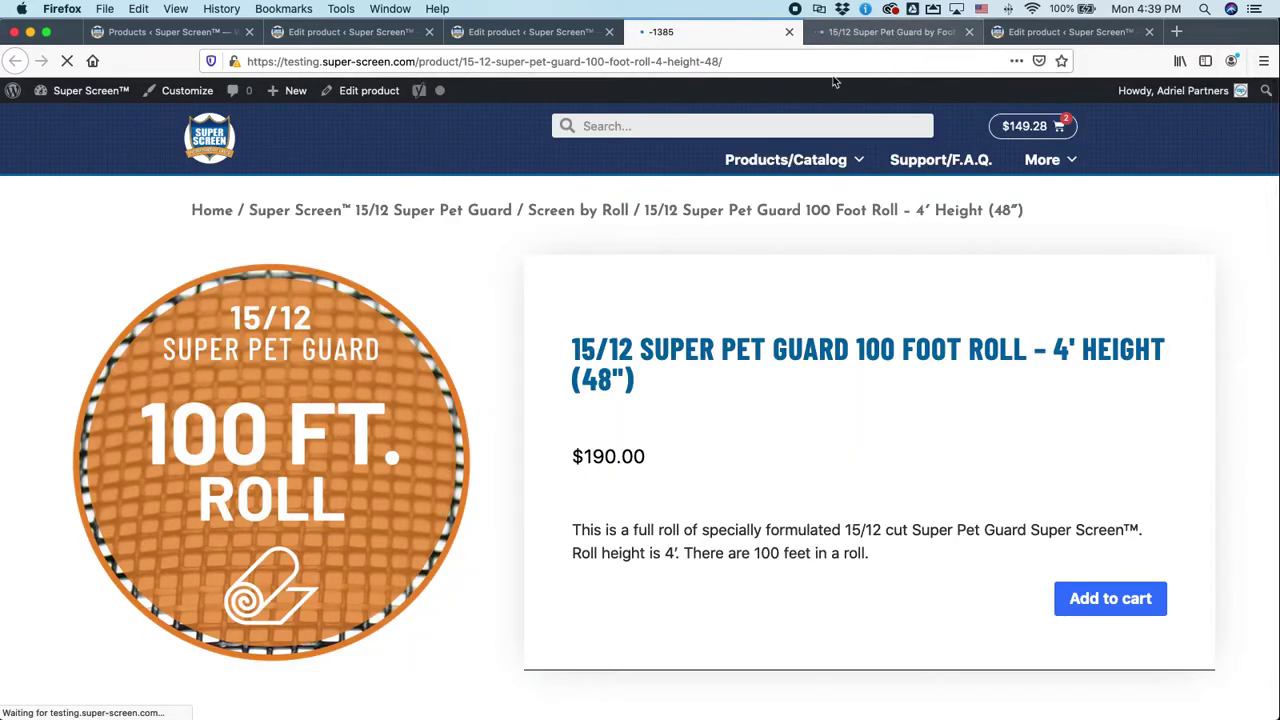
Step: Compare the roll's storefront page with the 4' by Foot page, including the latter's per-foot price and Desired Length field
scroll(1138, 441, down, 3)
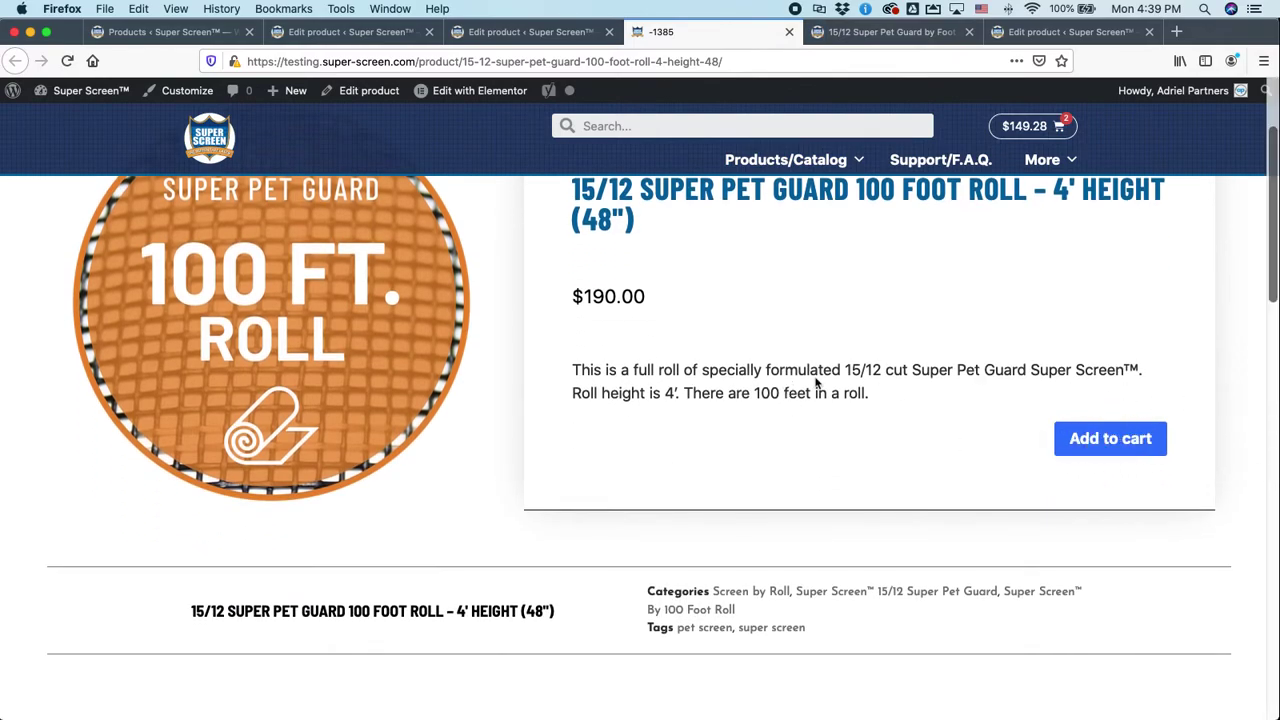
click(858, 40)
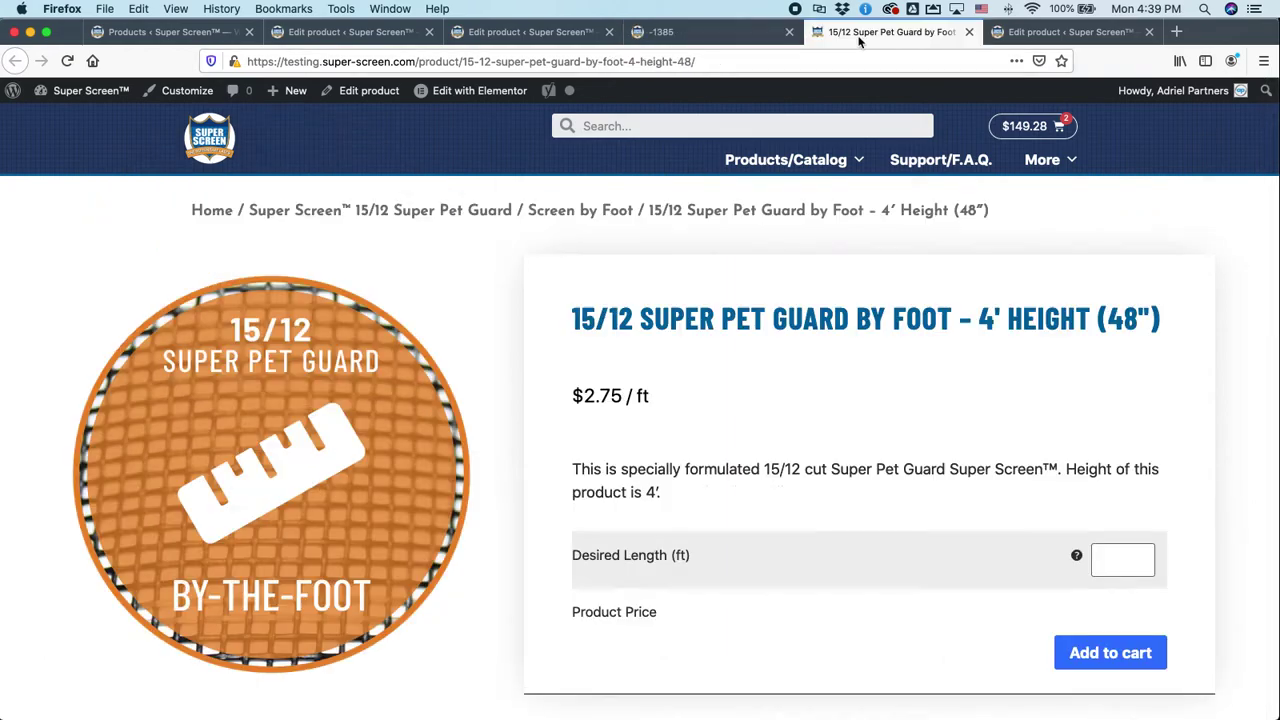
scroll(856, 287, down, 1)
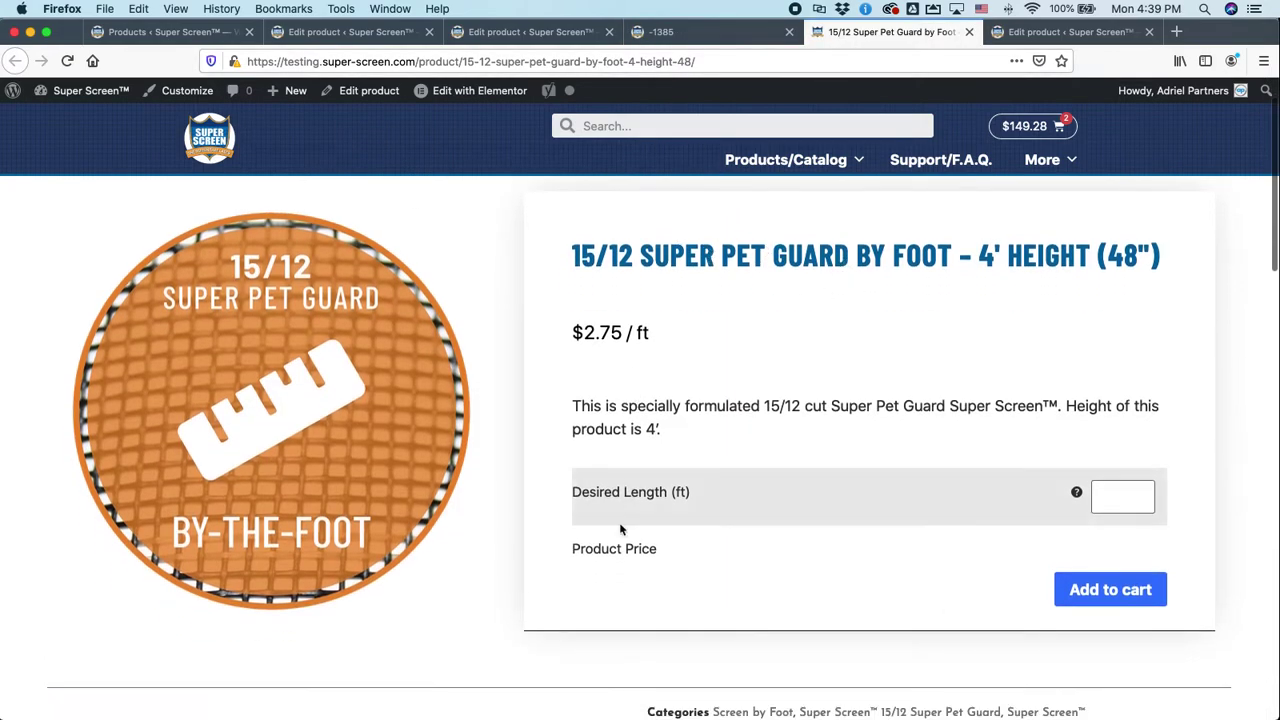
click(1107, 497)
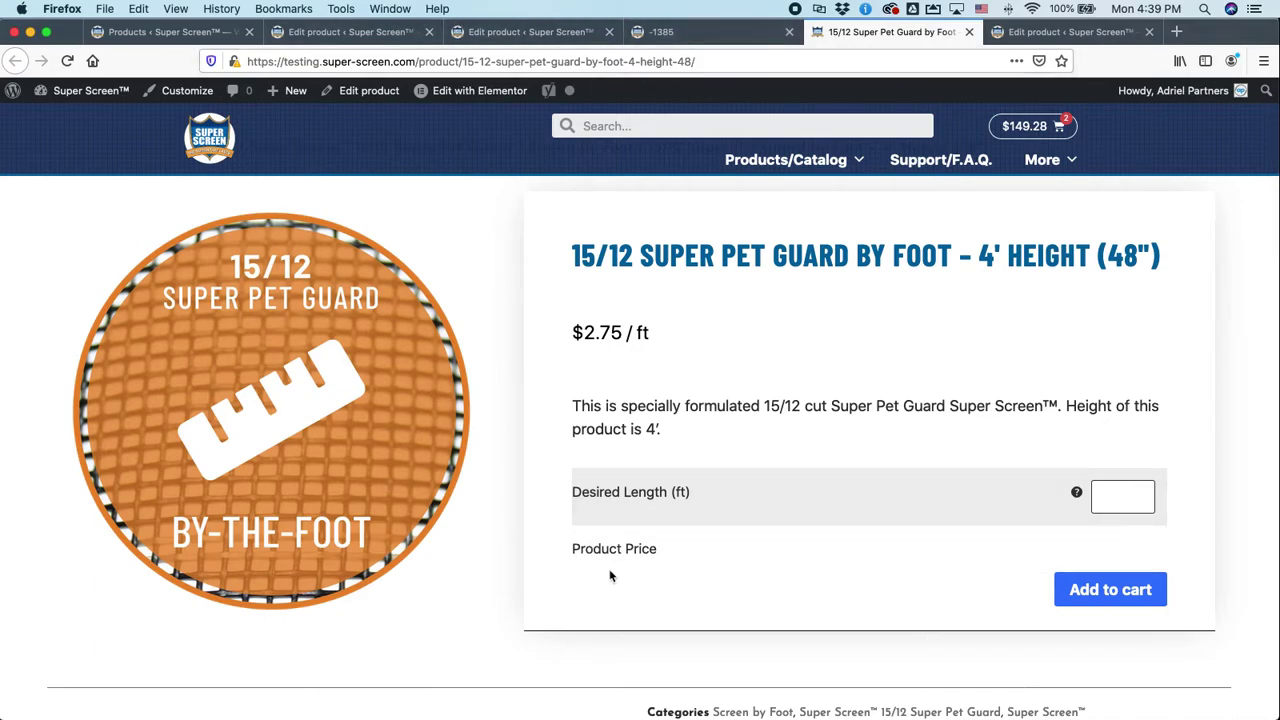
Step: Examine the length options and unit pricing settings in the 4' by Foot product's measurement calculator
click(512, 31)
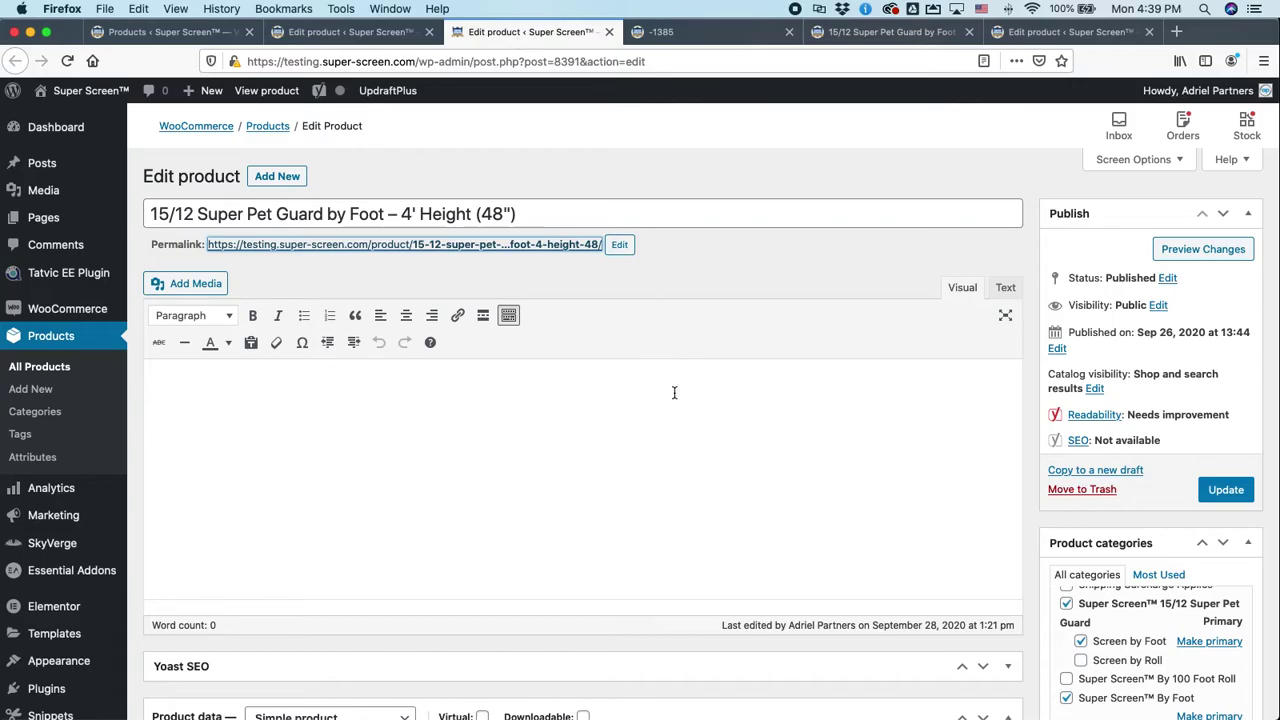
scroll(674, 392, down, 10)
scroll(674, 392, up, 3)
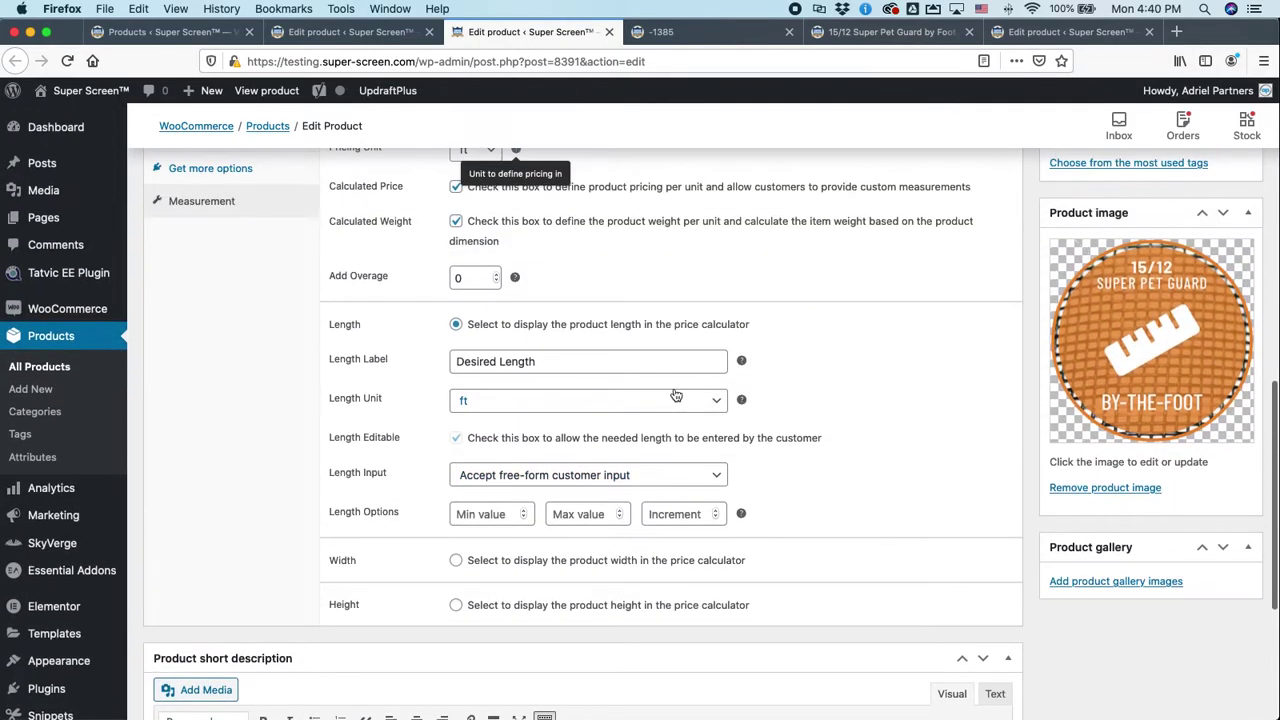
scroll(676, 396, up, 3)
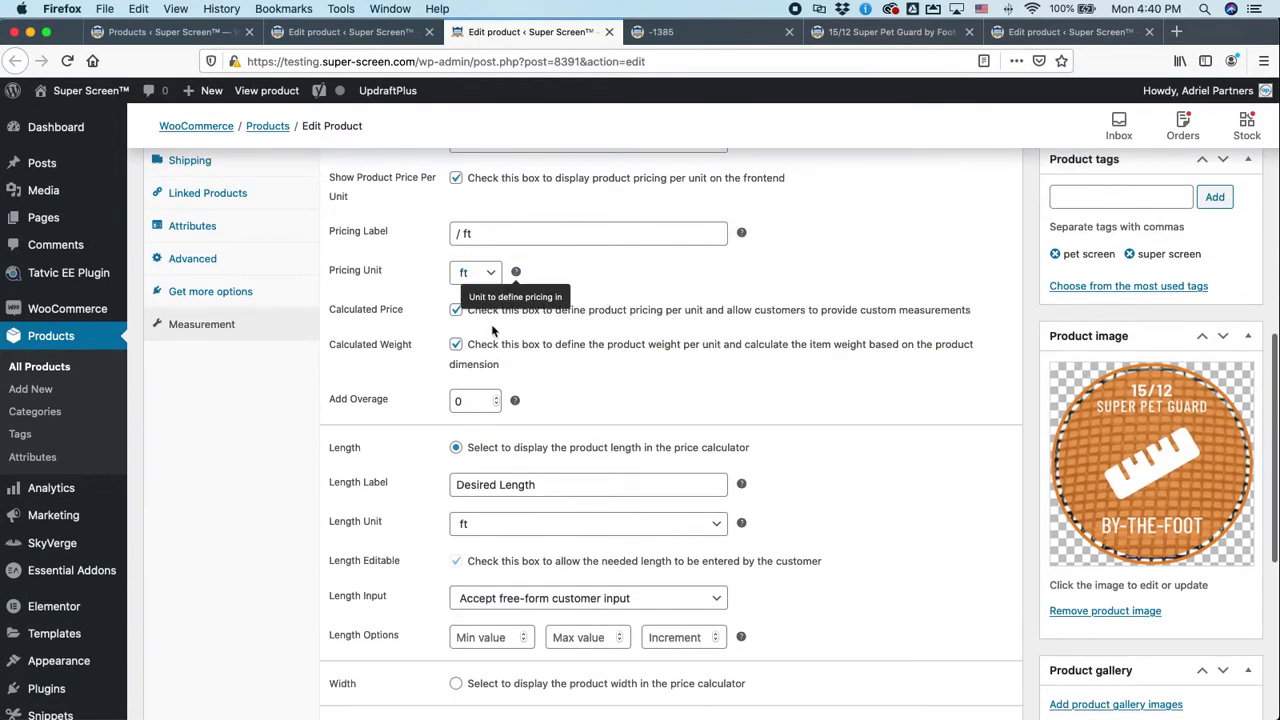
scroll(643, 328, up, 6)
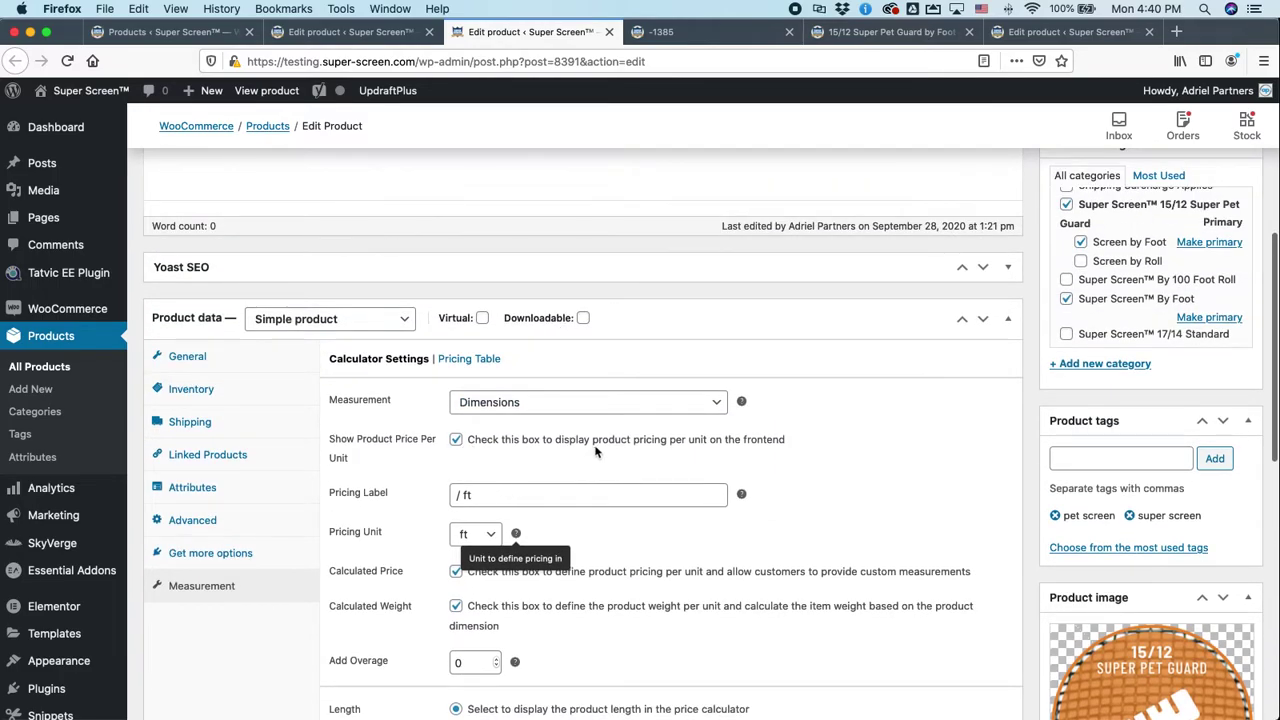
scroll(808, 449, down, 1)
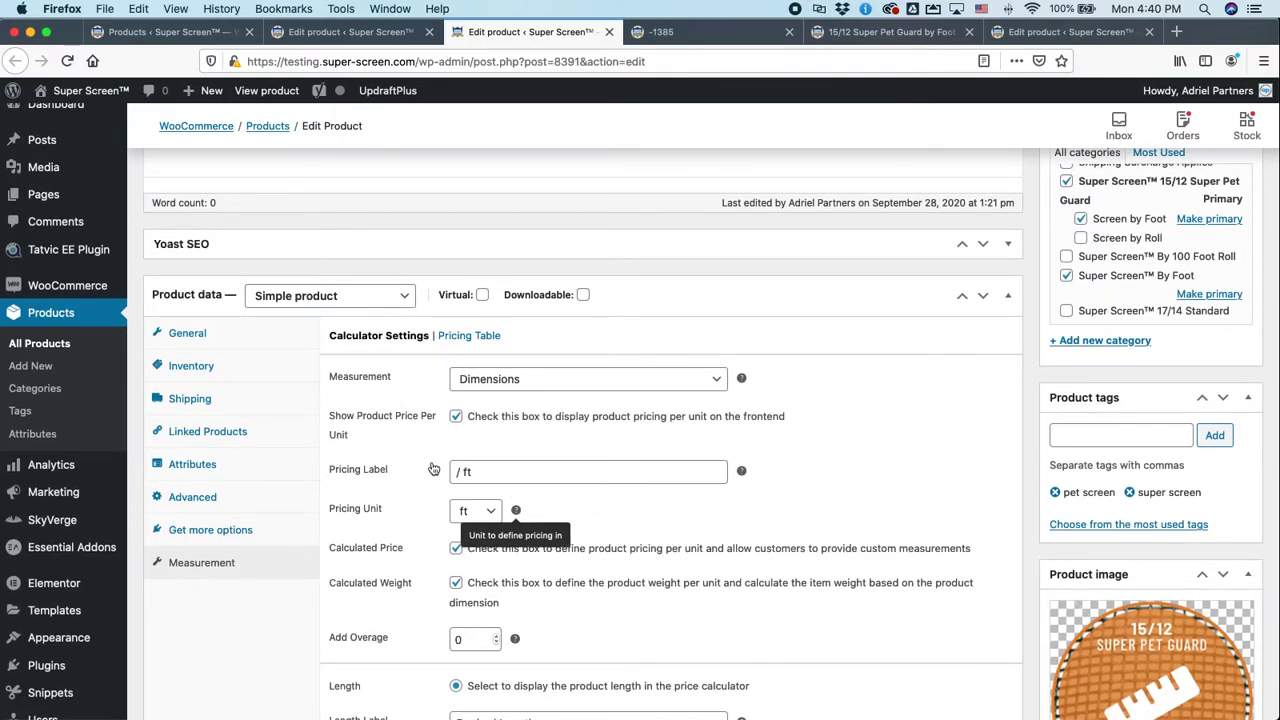
Step: Check the price label on the 4' by Foot storefront page, and set the product's pricing label to "/ pickle"
click(885, 31)
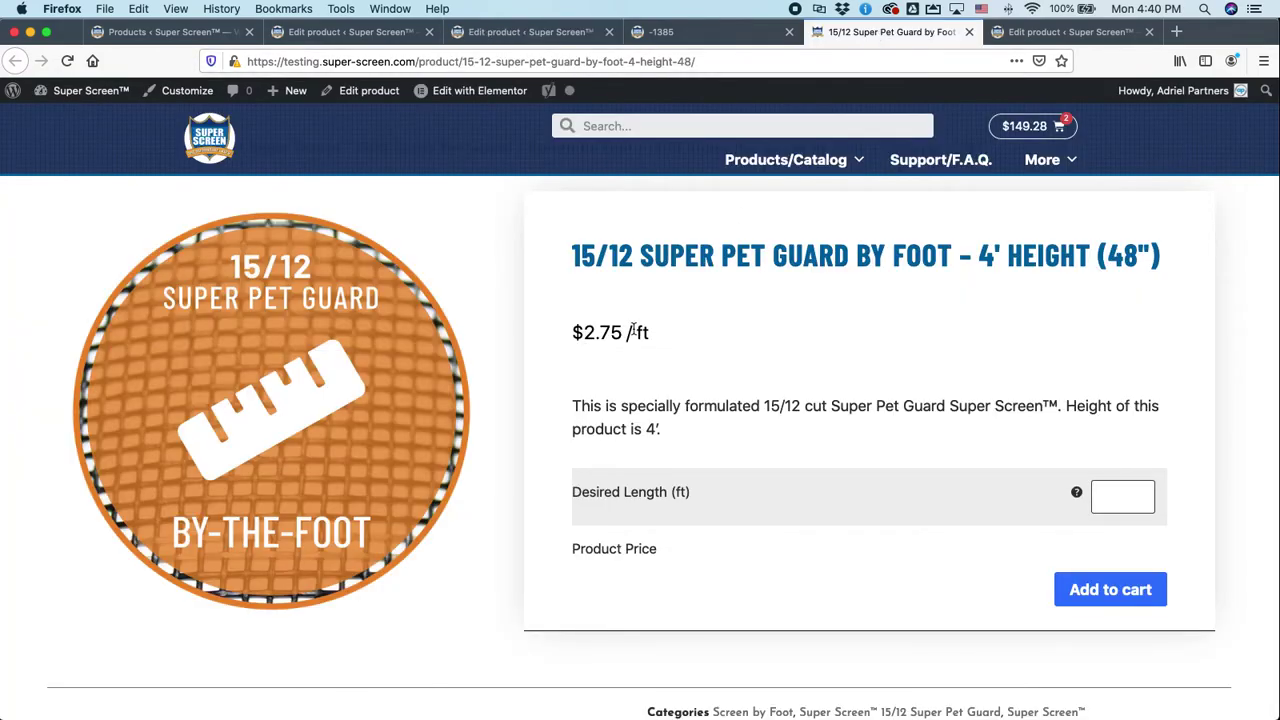
click(566, 31)
click(499, 472)
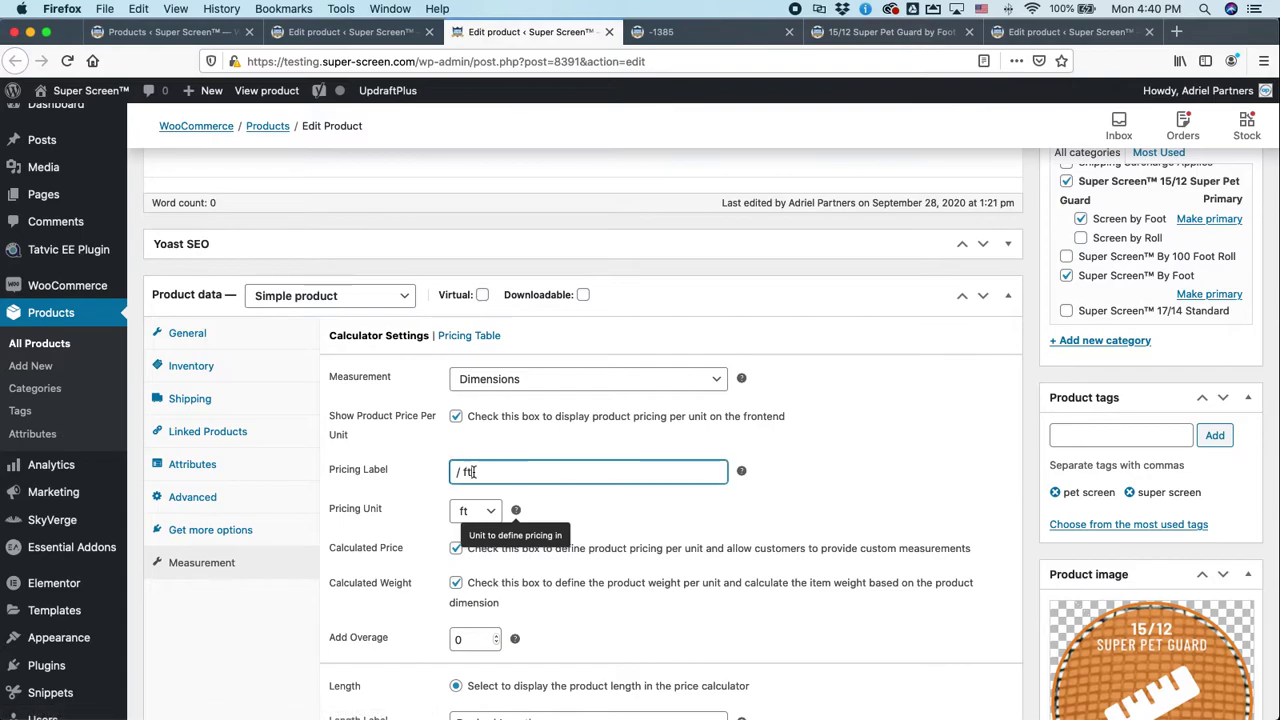
key(BackSpace)
key(BackSpace)
key(BackSpace)
text(picke)
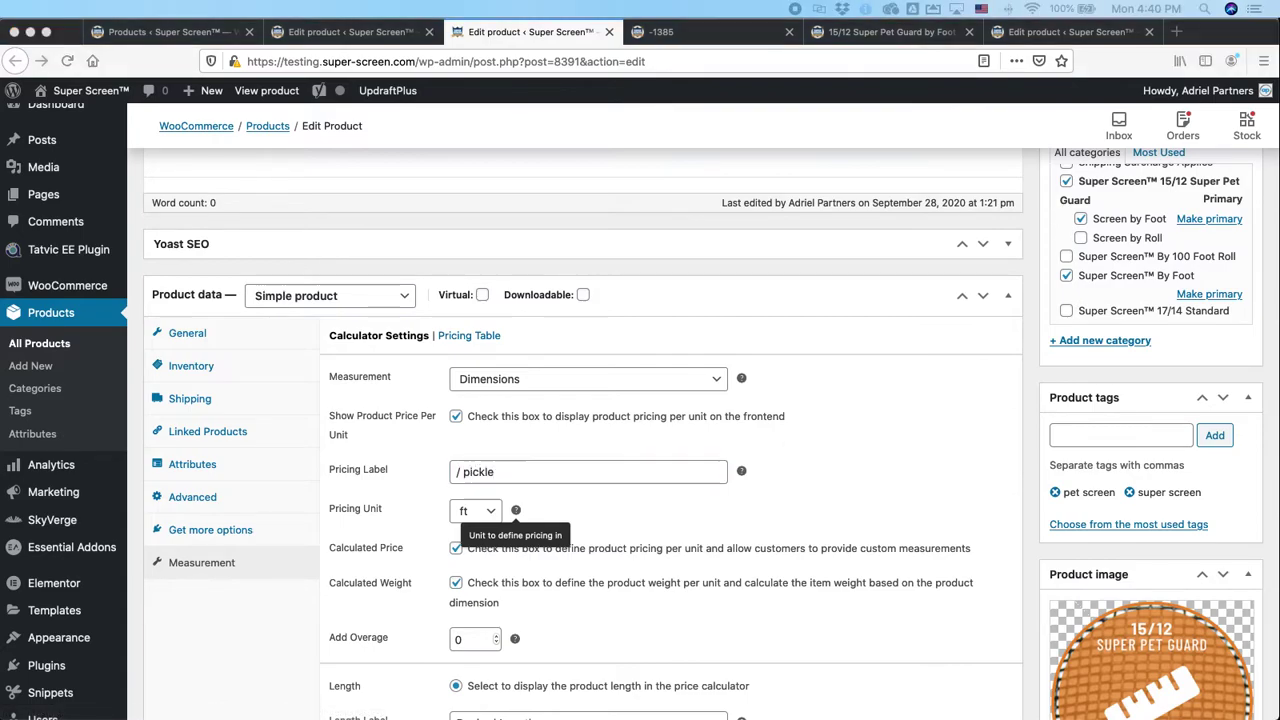
Step: Update the 4' by Foot product and reload its storefront page to check the pricing label
scroll(1218, 500, up, 5)
click(1218, 494)
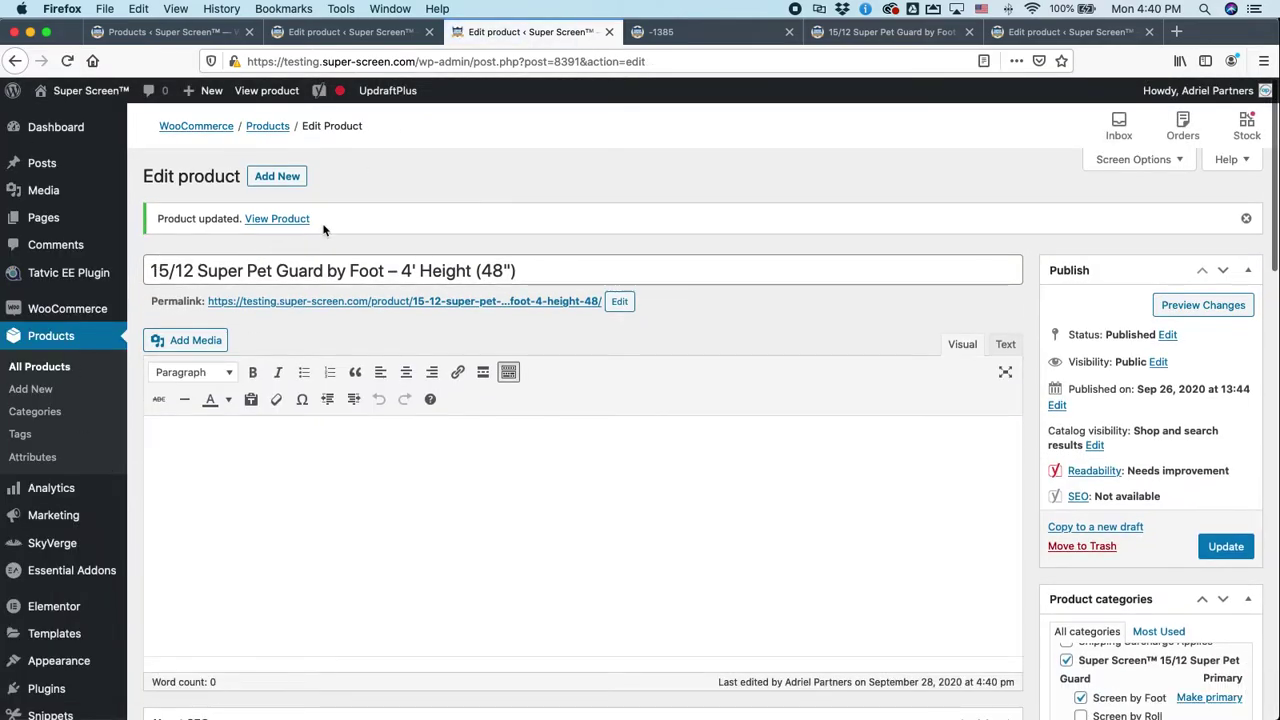
click(904, 37)
key(super+r)
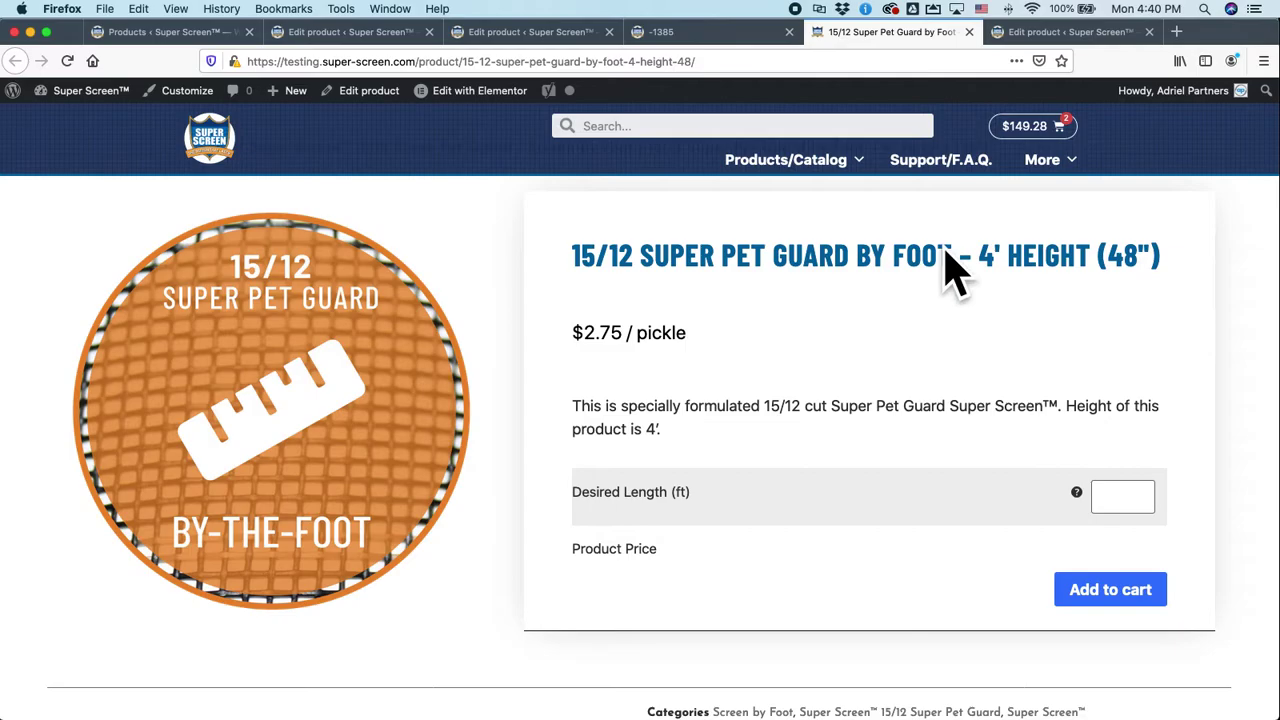
Step: Return to the 4' by Foot product's measurement settings and set the pricing label to "/ foot"
click(533, 28)
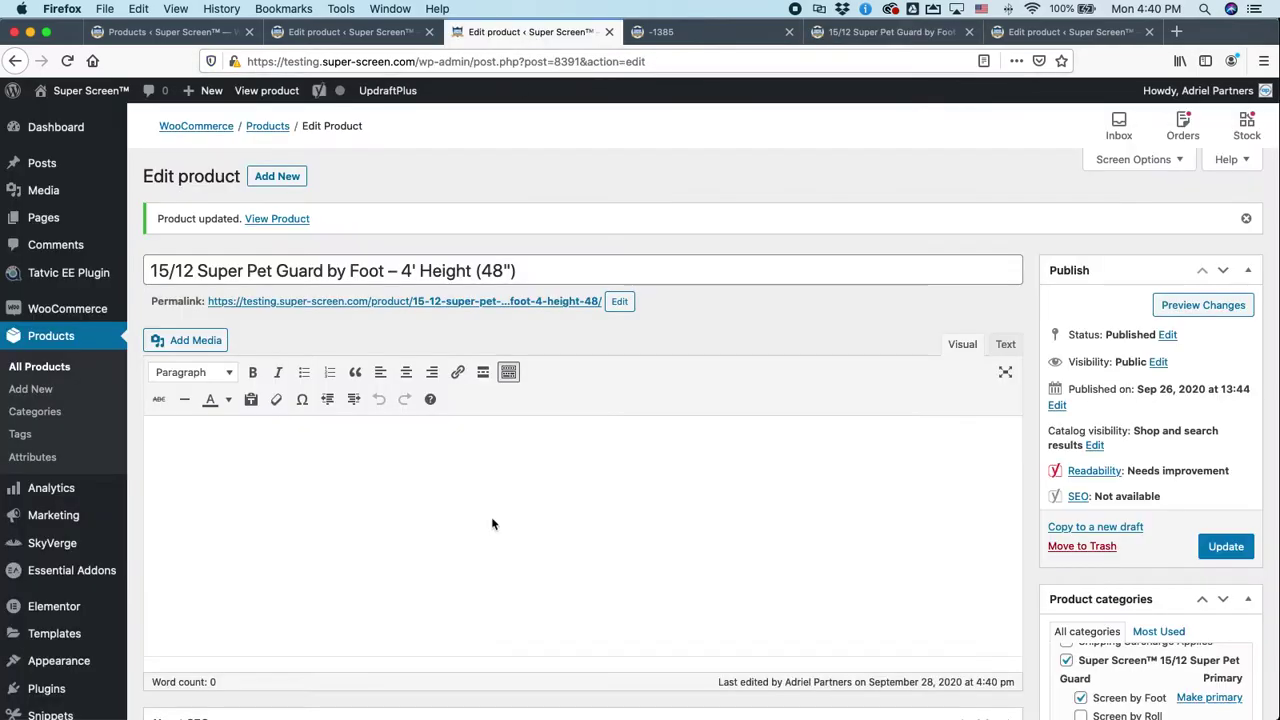
scroll(423, 389, down, 15)
scroll(450, 420, up, 3)
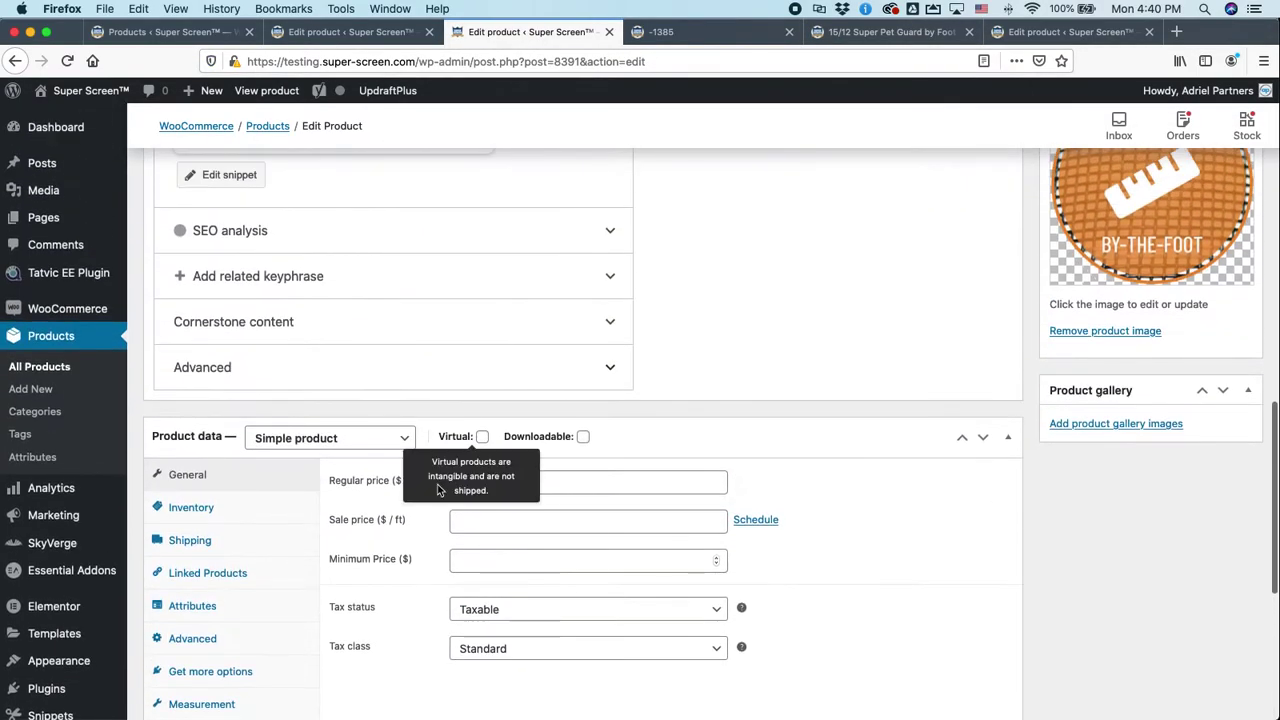
scroll(300, 480, down, 3)
click(203, 563)
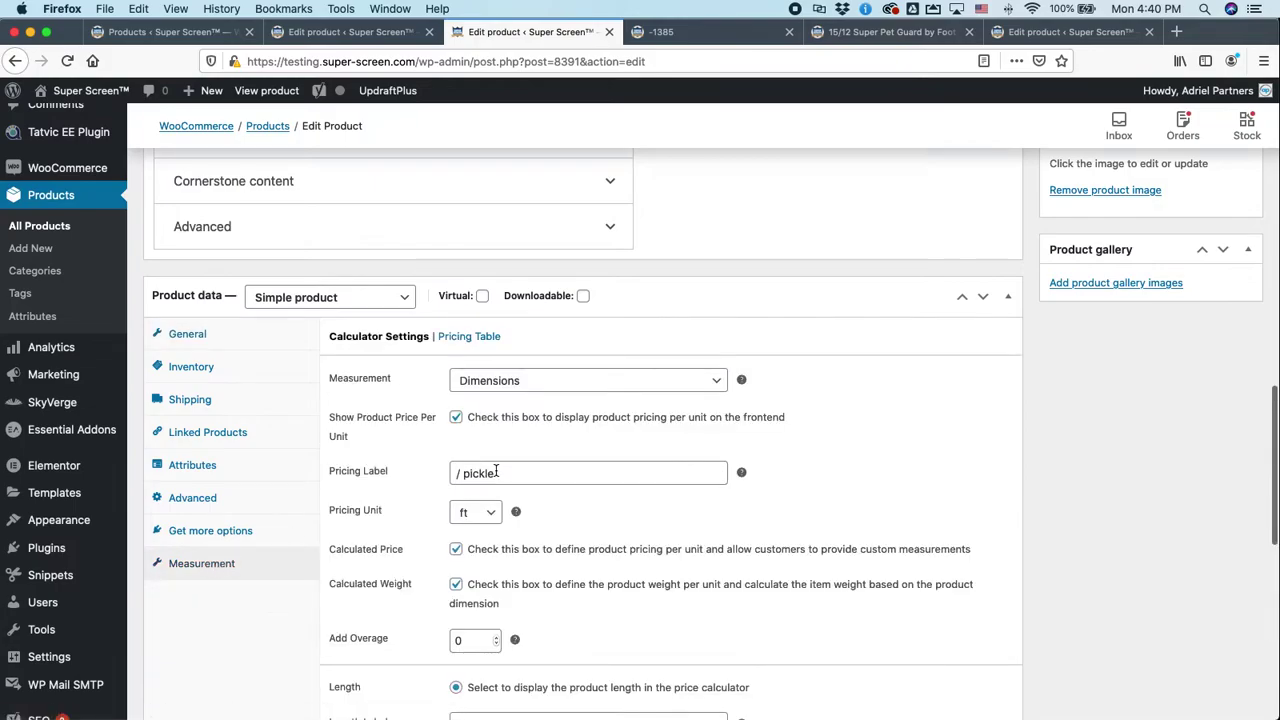
double_click(482, 472)
text(foot)
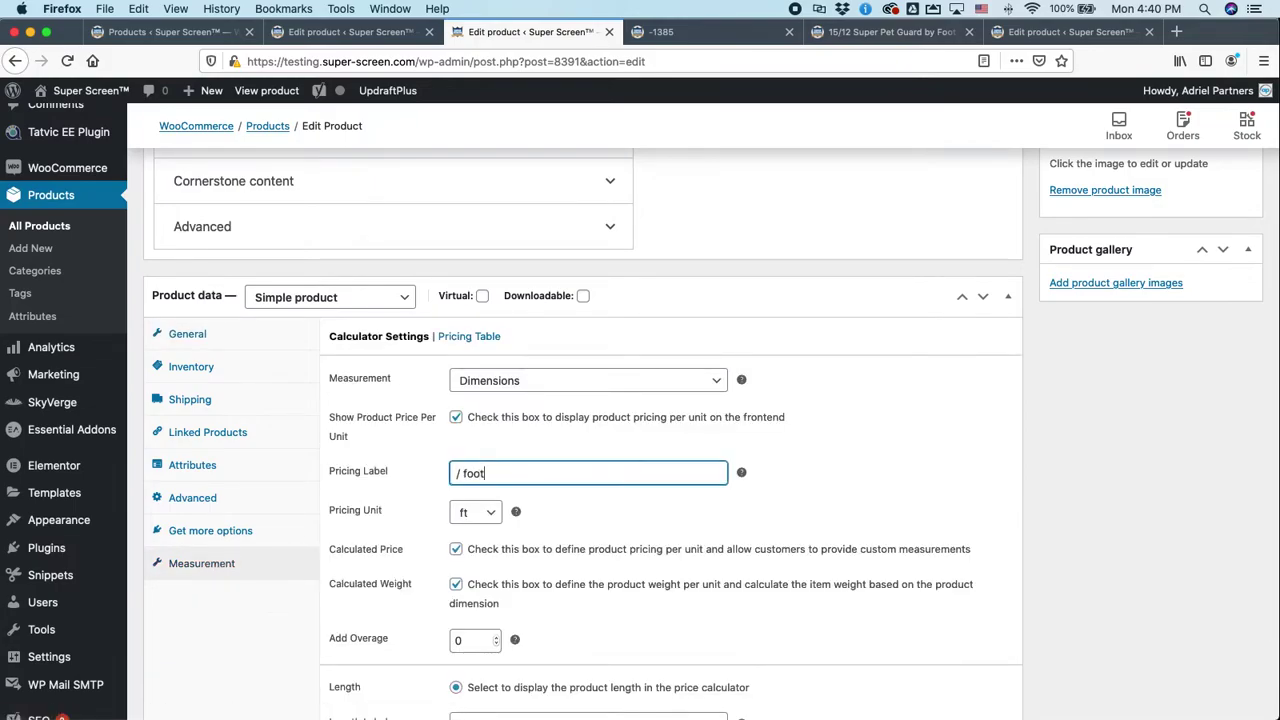
Step: Examine the pricing unit, calculated price and calculated weight options in the measurement calculator settings
scroll(322, 507, down, 1)
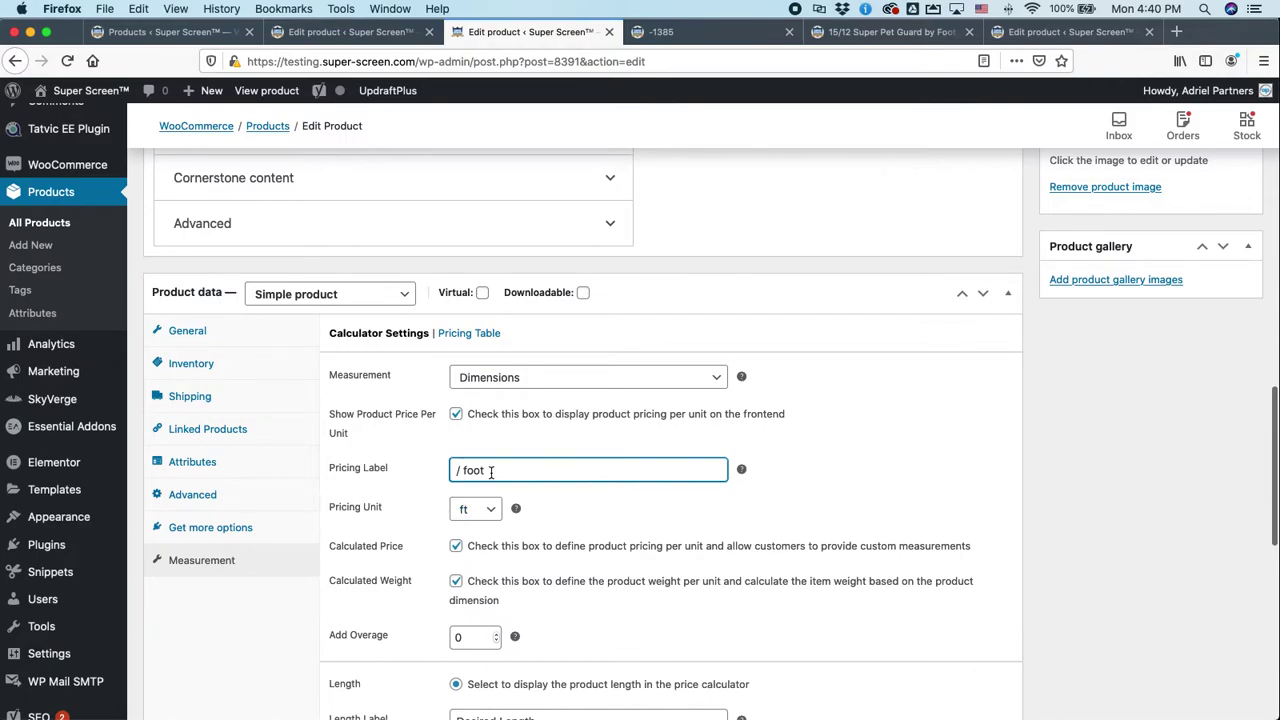
scroll(495, 465, down, 2)
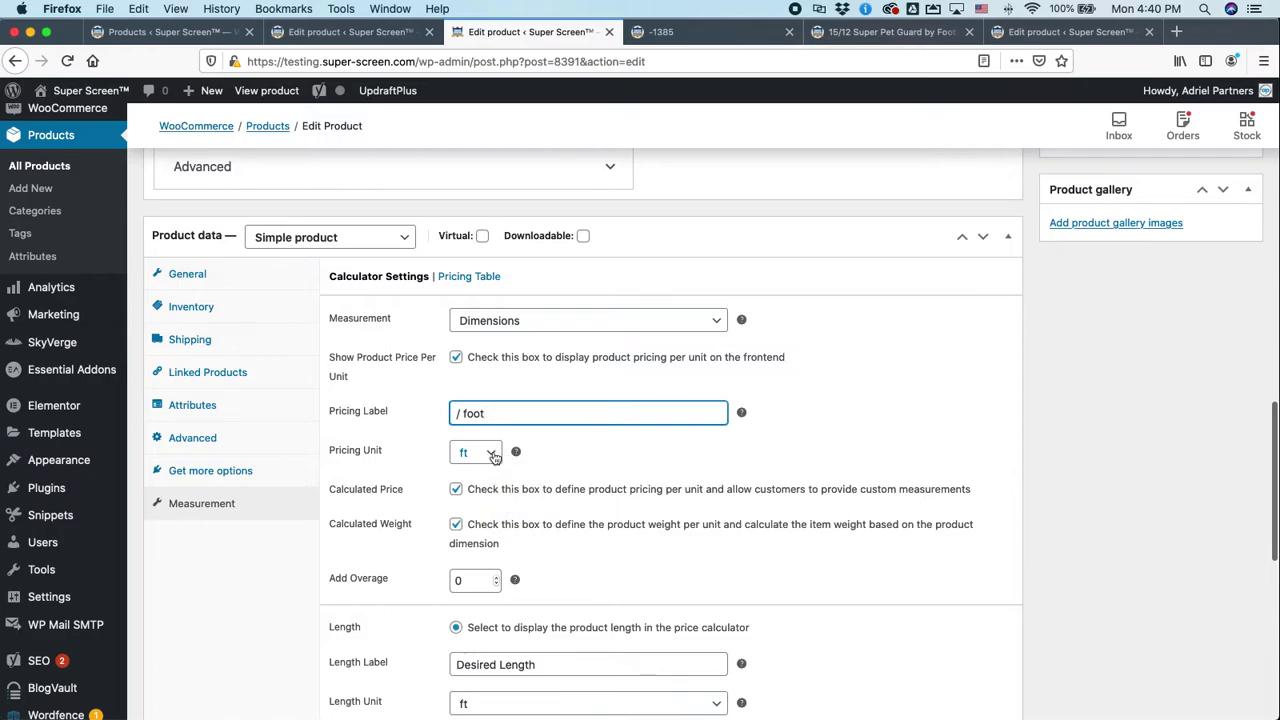
scroll(490, 452, down, 1)
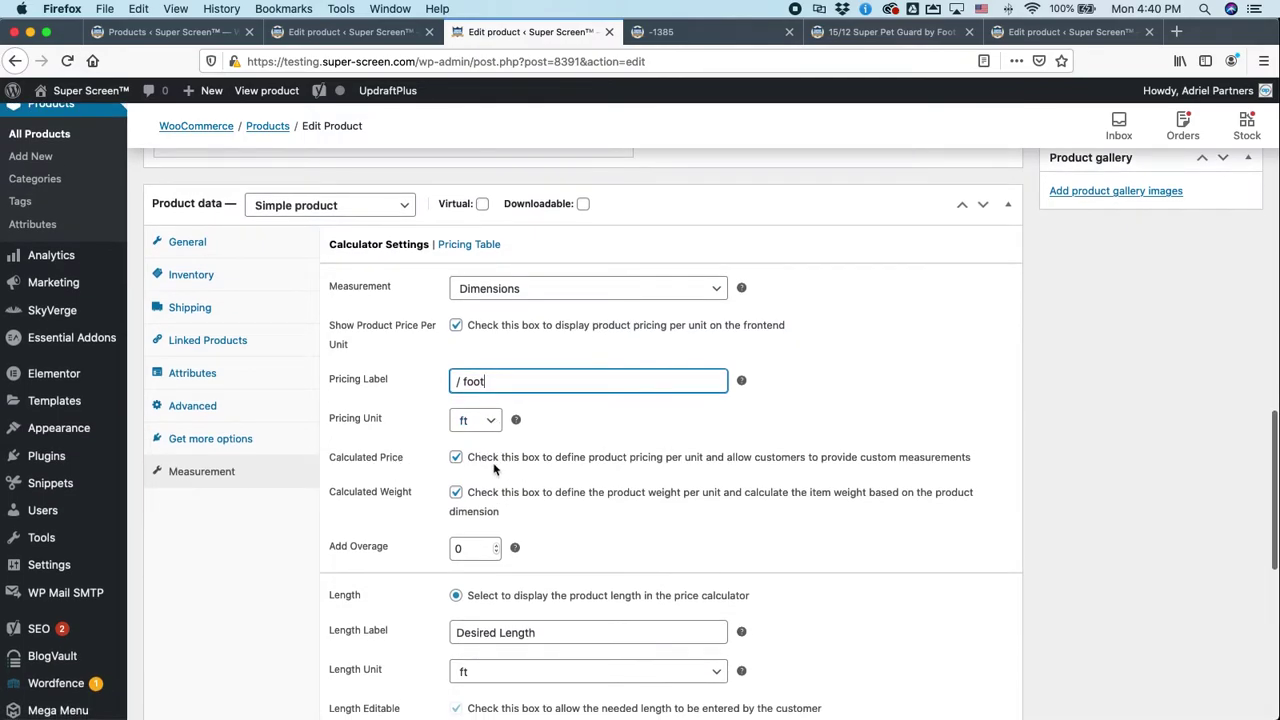
drag(553, 457, 980, 467)
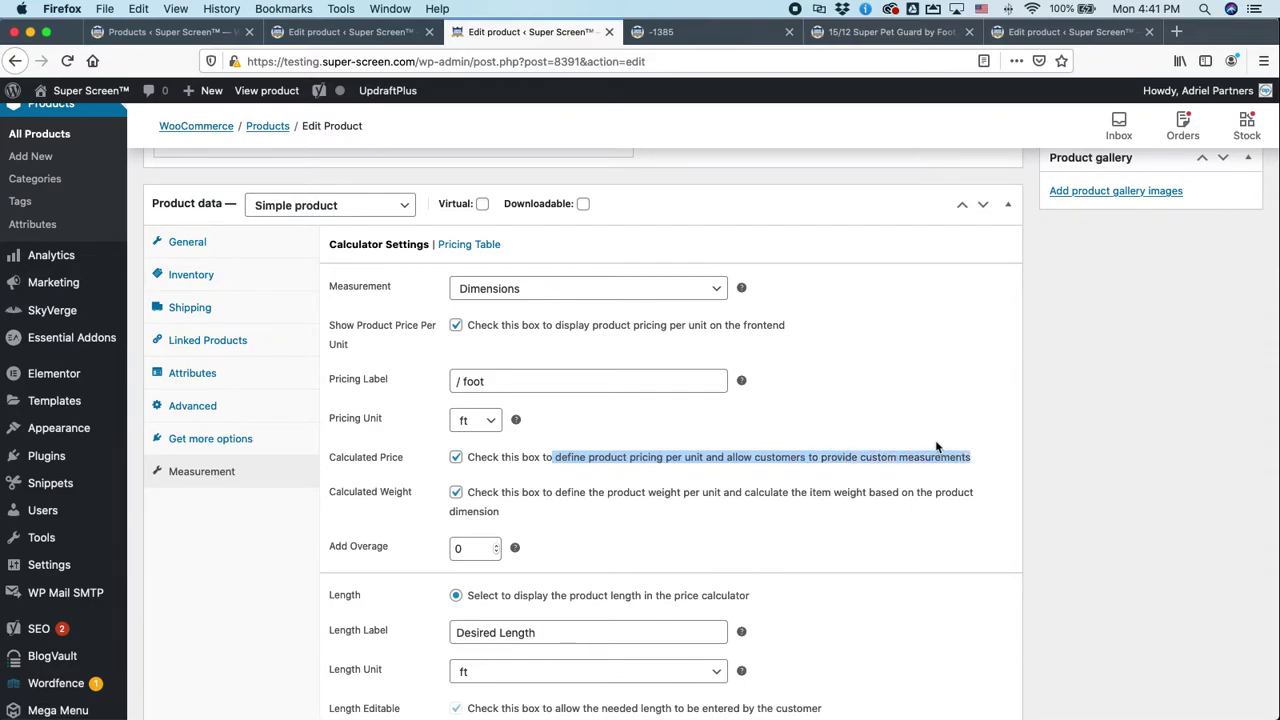
click(761, 488)
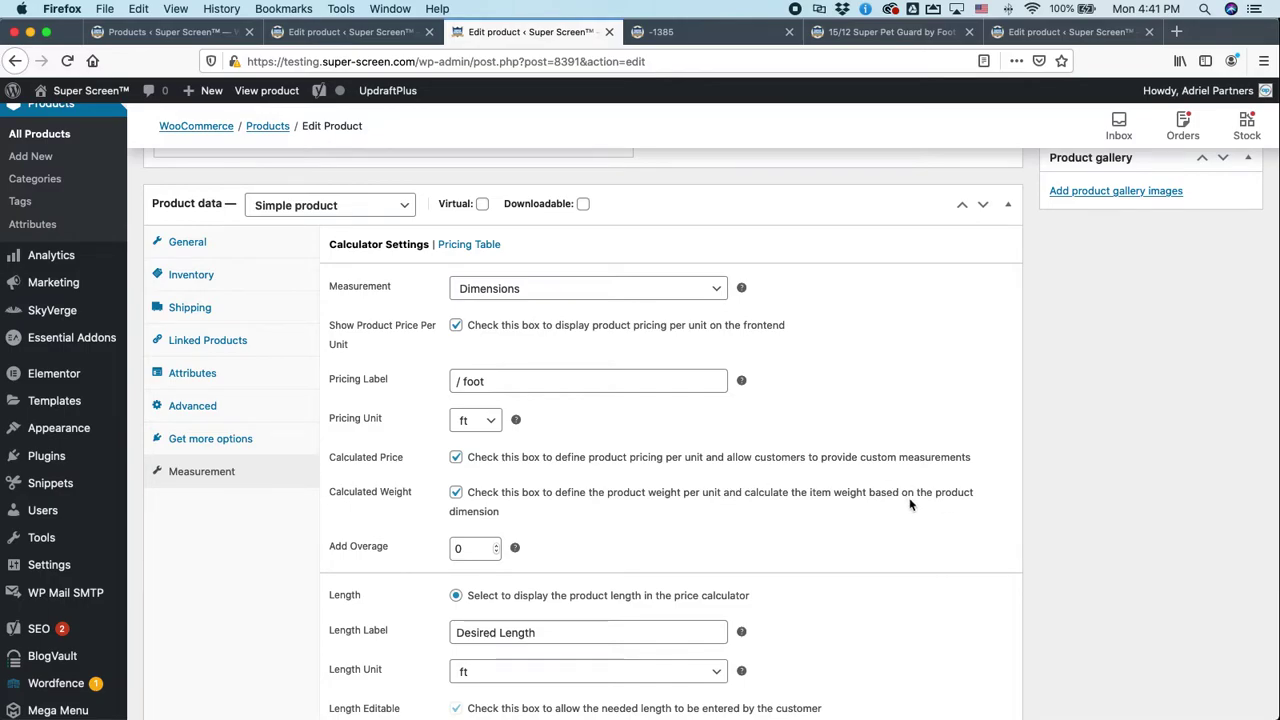
Step: Examine the 4' by Foot product's shipping settings, including weight per foot, dimensions and shipping class
click(203, 312)
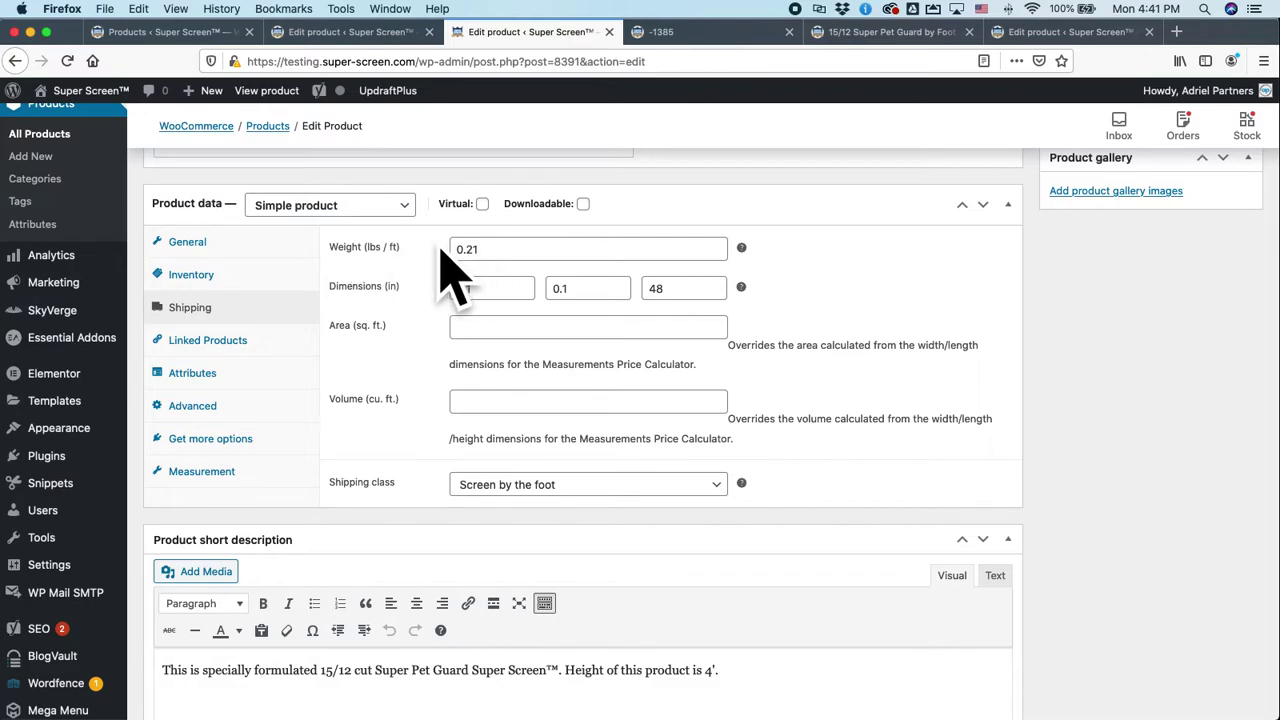
scroll(240, 420, up, 1)
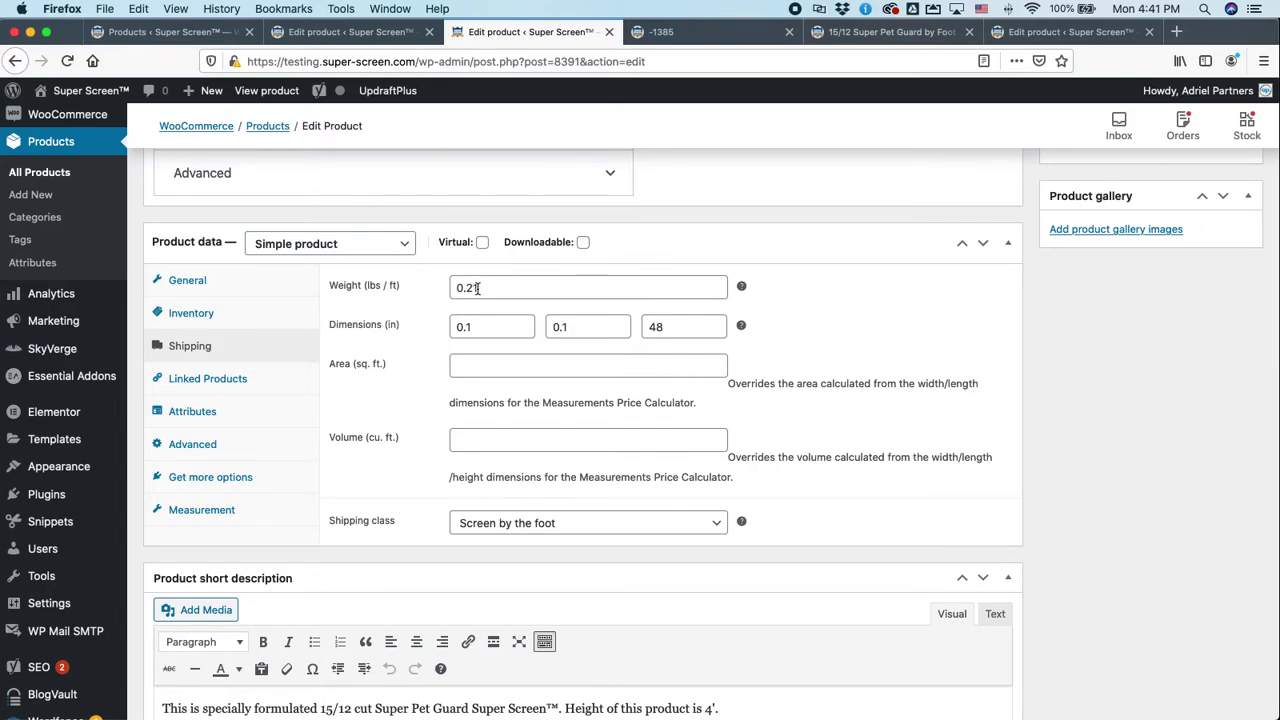
scroll(370, 490, down, 1)
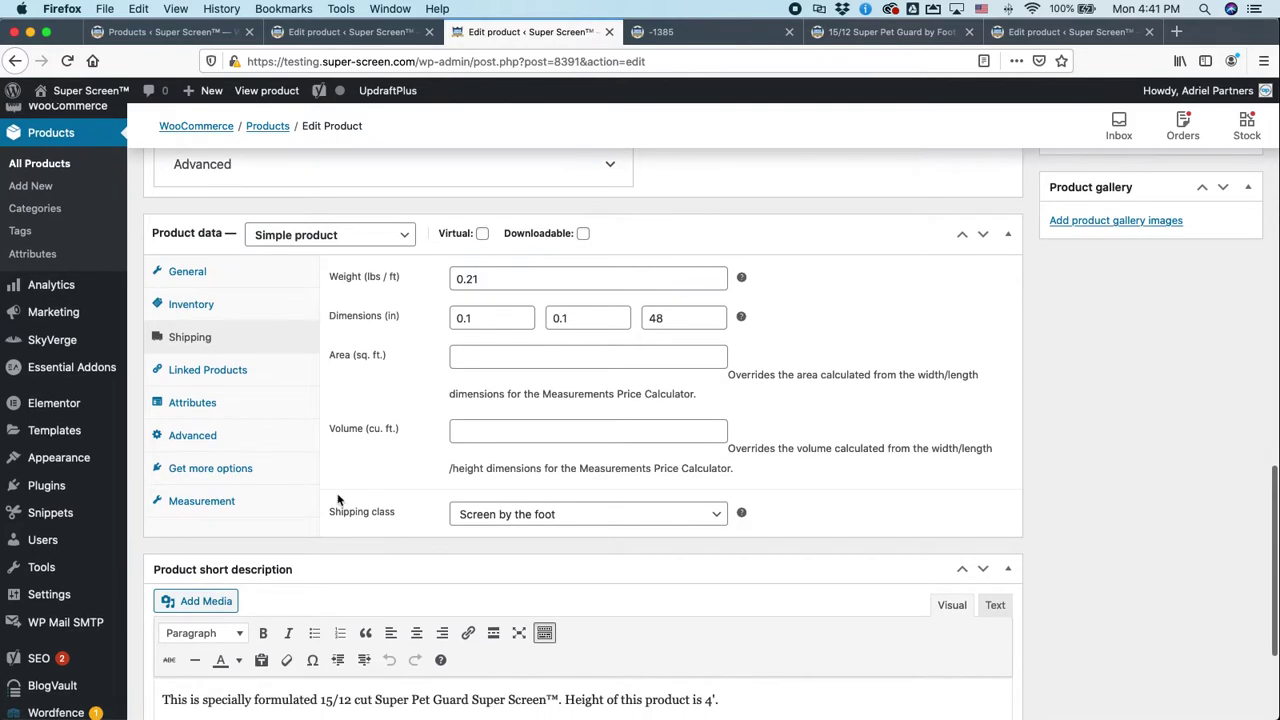
Step: Reopen the measurement calculator settings and examine the calculated weight and overage options
click(212, 508)
scroll(213, 510, down, 2)
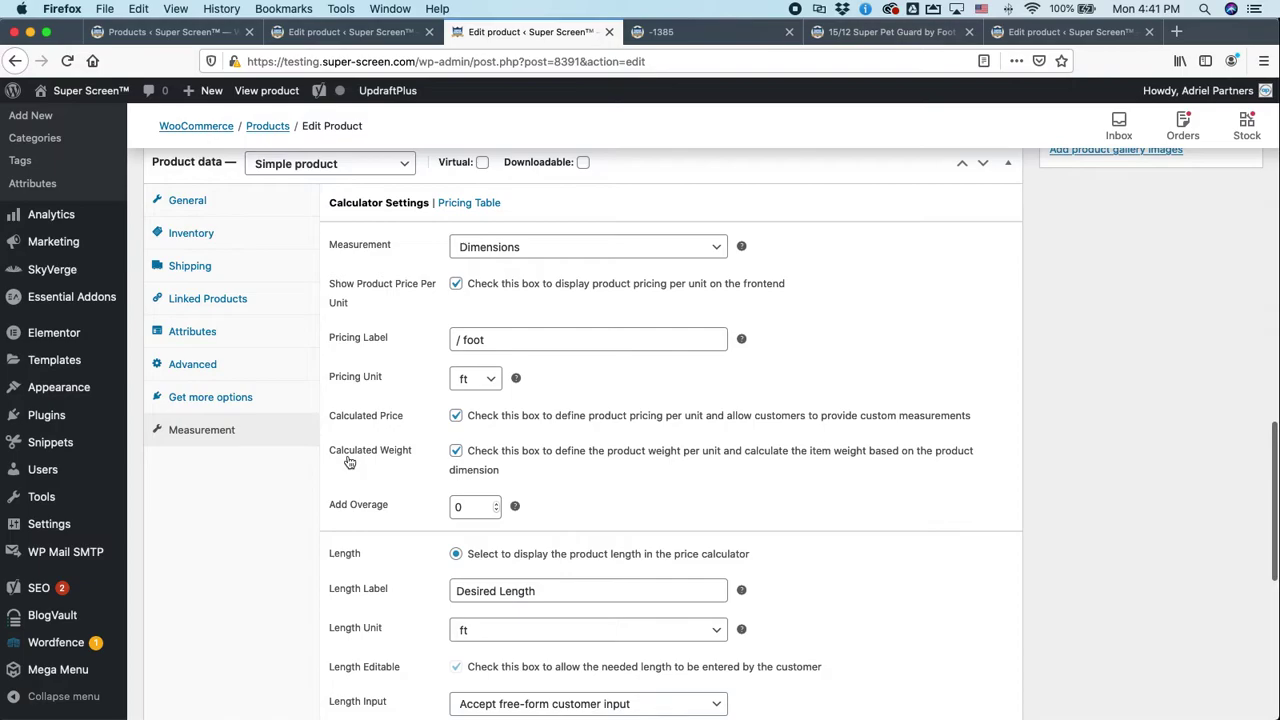
scroll(405, 480, down, 1)
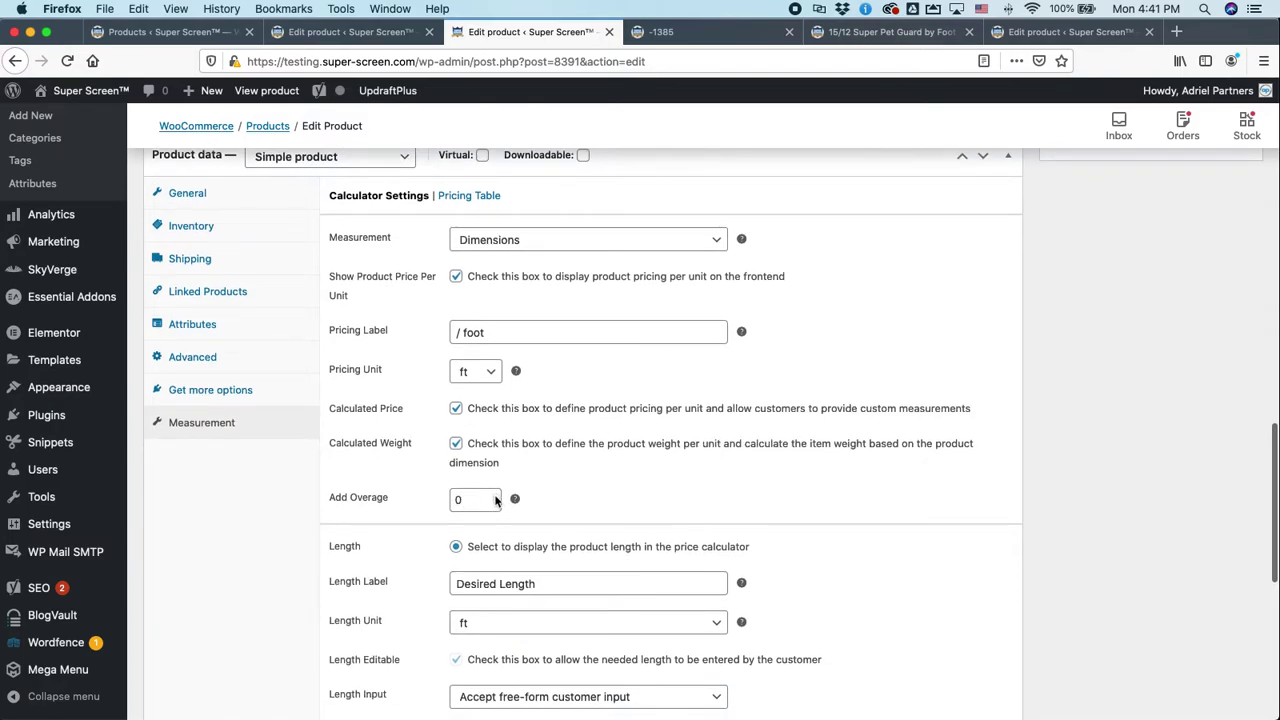
Step: Try an overage of 2 in the 4' by Foot product's measurement calculator settings
click(495, 496)
click(495, 496)
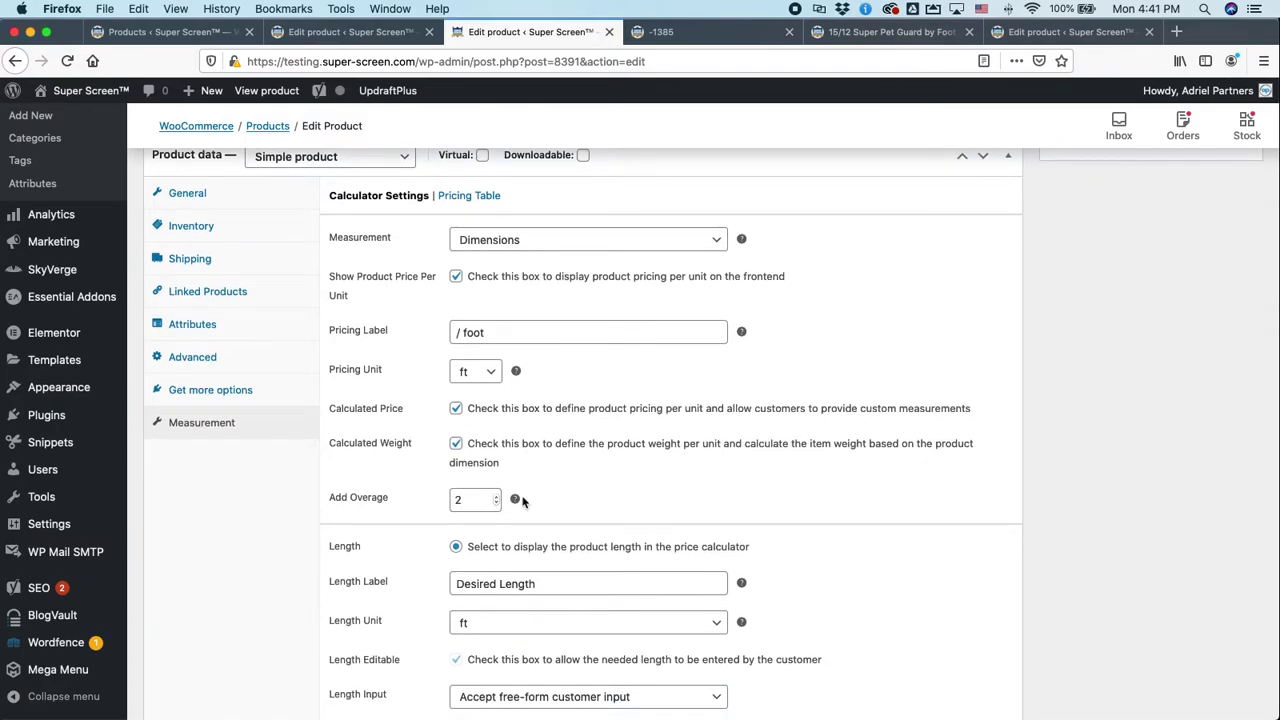
mouse_move(515, 499)
Step: Examine the calculator's length settings, including label, unit, customer input and length options, plus the width and height choices
scroll(507, 461, down, 5)
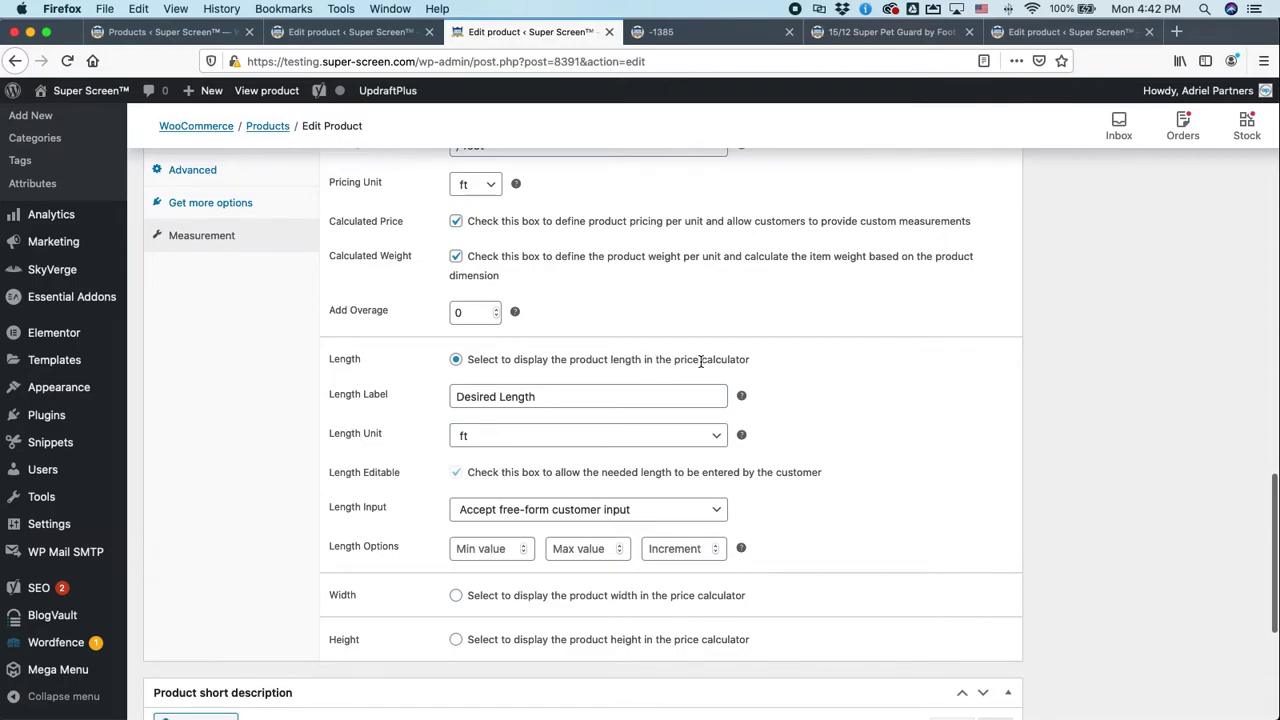
scroll(660, 357, down, 1)
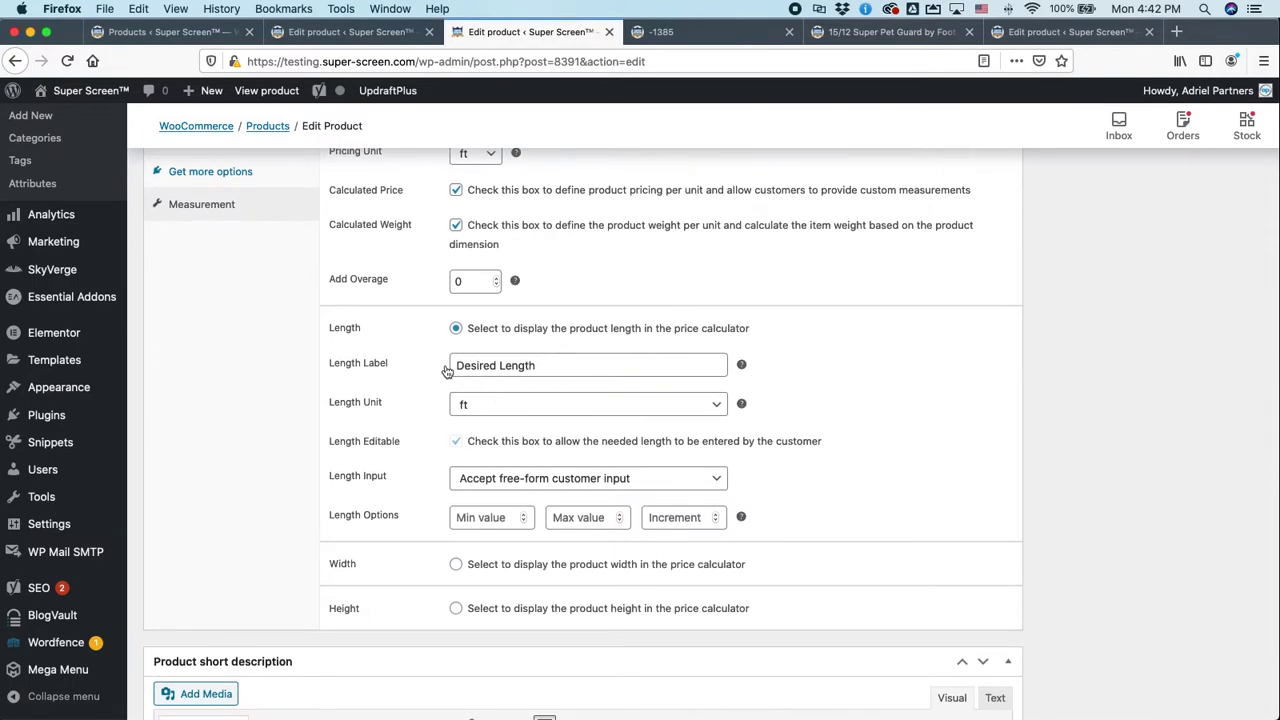
scroll(385, 349, down, 1)
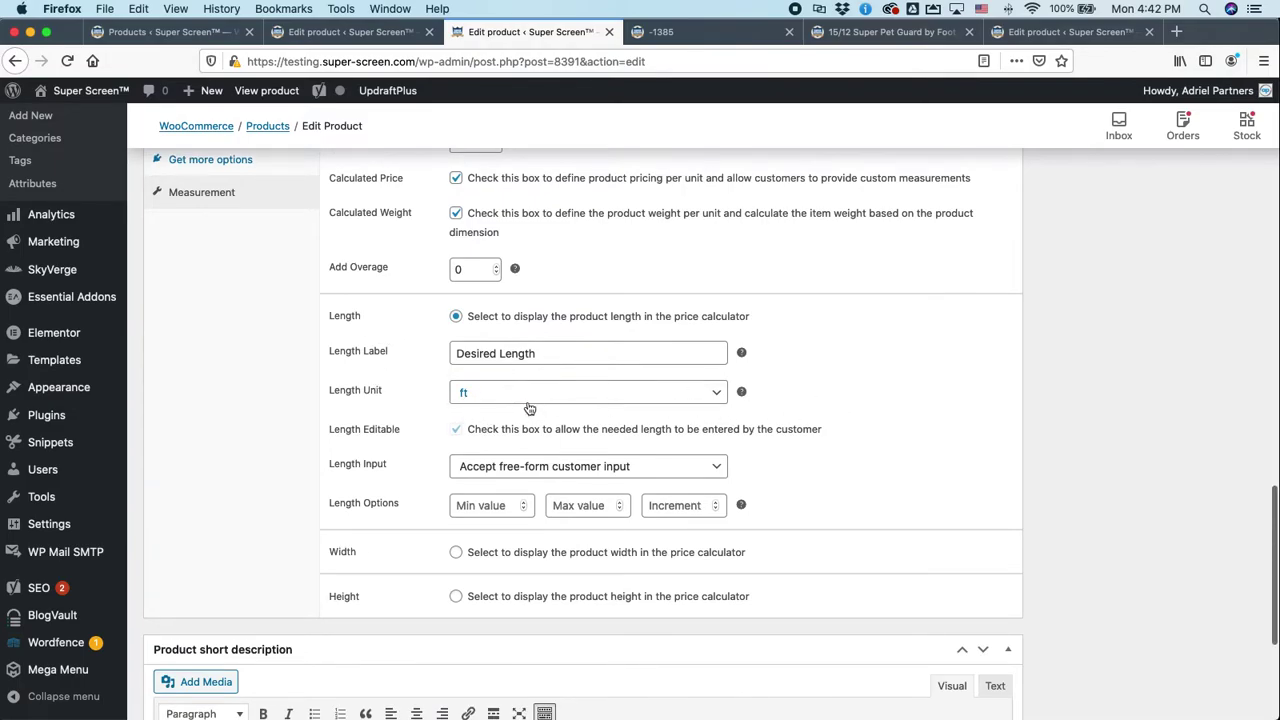
click(462, 392)
click(462, 392)
scroll(400, 380, down, 5)
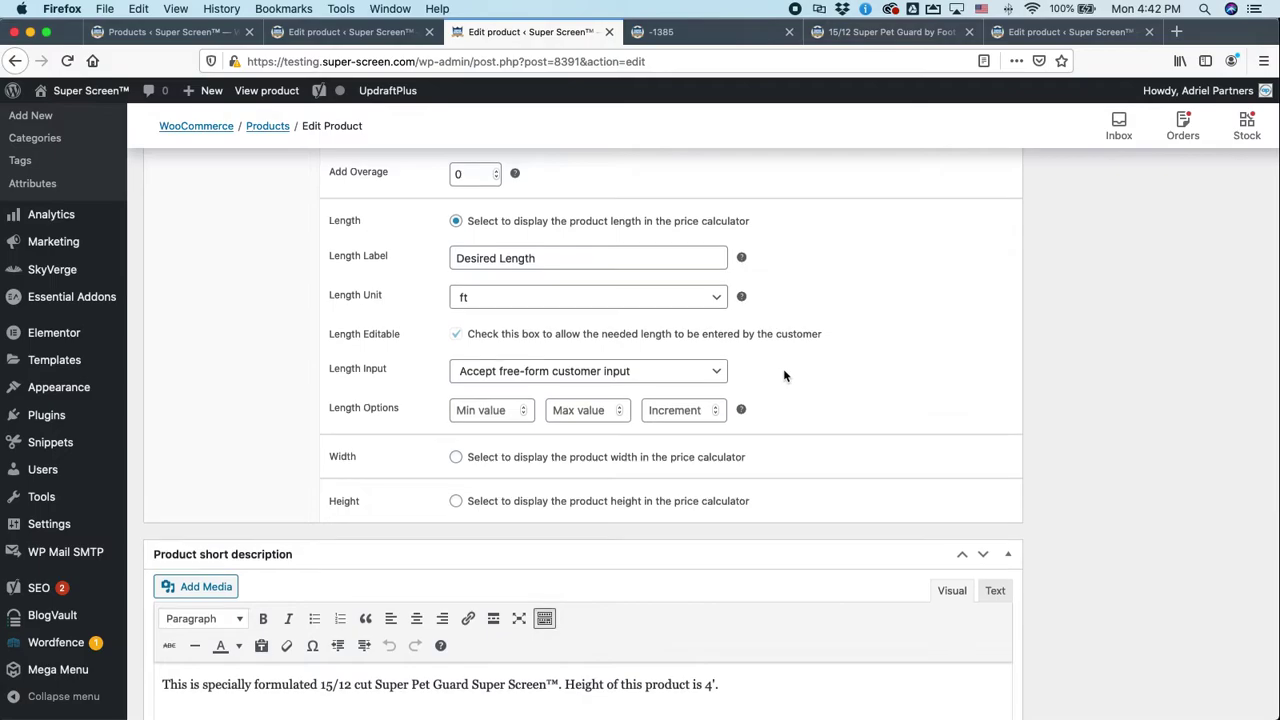
scroll(760, 380, up, 2)
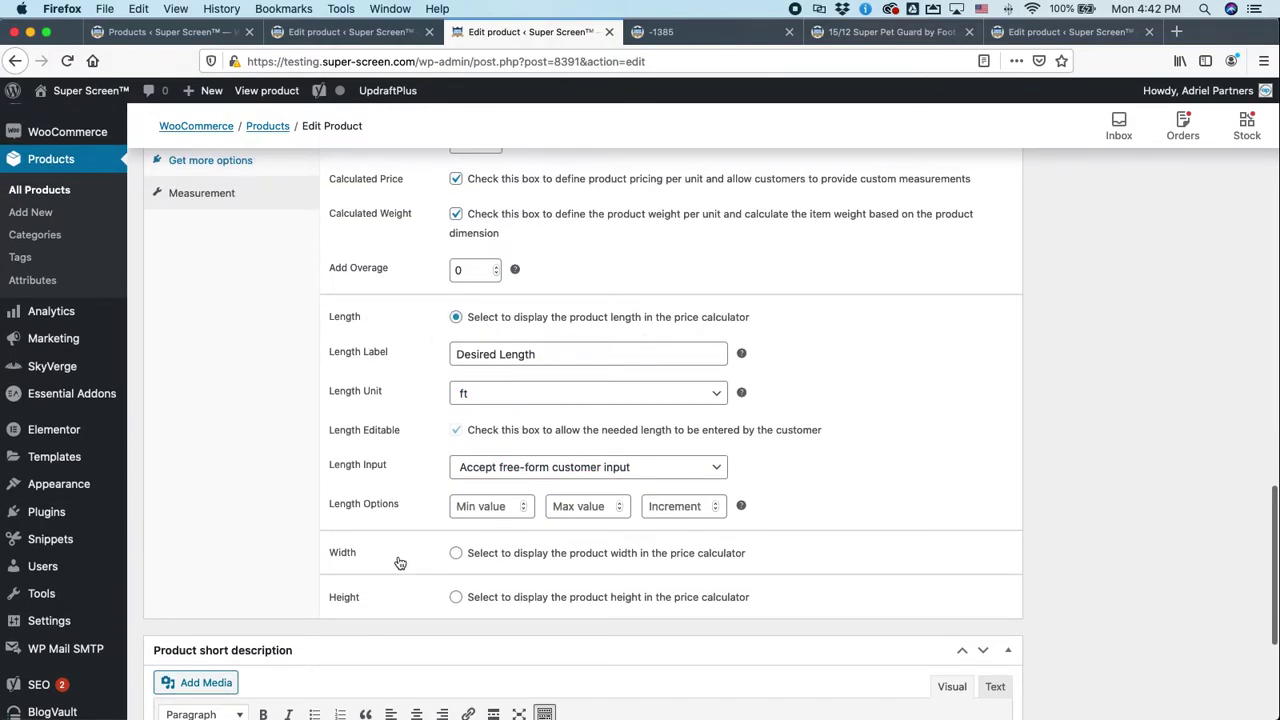
scroll(471, 606, down, 1)
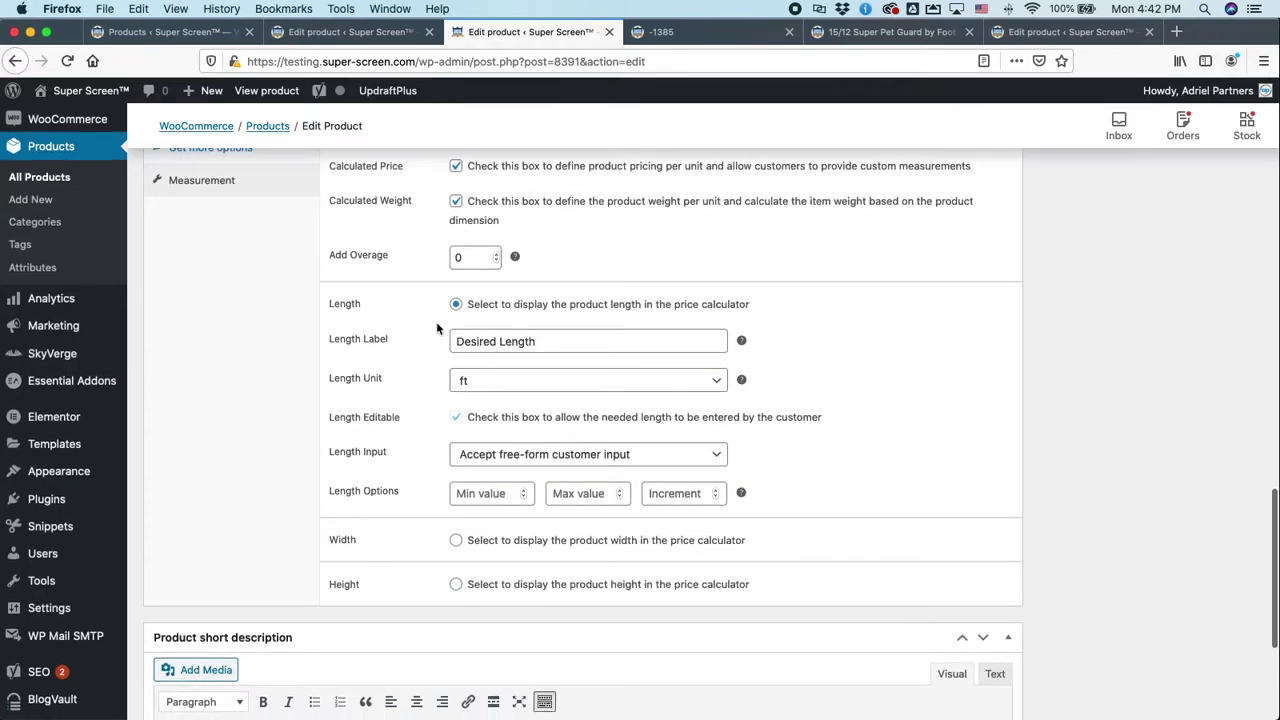
scroll(428, 318, down, 3)
scroll(443, 380, down, 2)
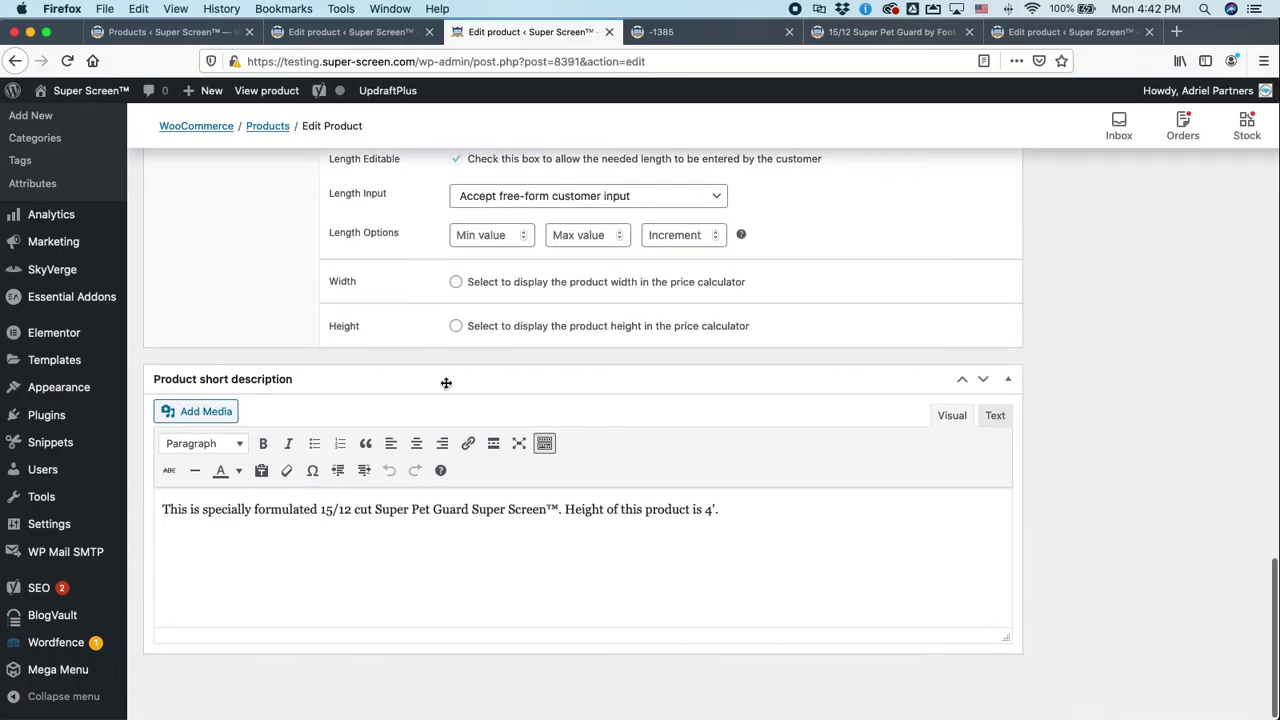
Step: Review the 4' by Foot product's general pricing, inventory and shipping settings
scroll(709, 557, up, 10)
scroll(663, 540, up, 5)
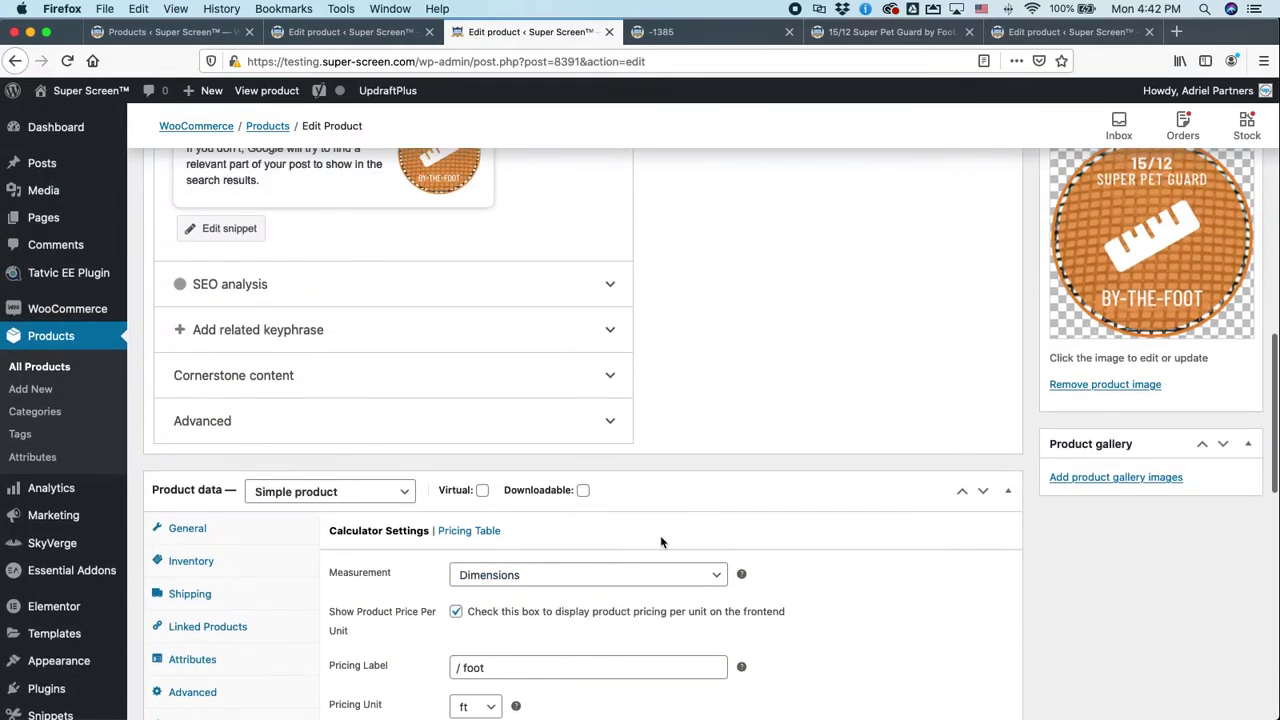
scroll(645, 527, down, 3)
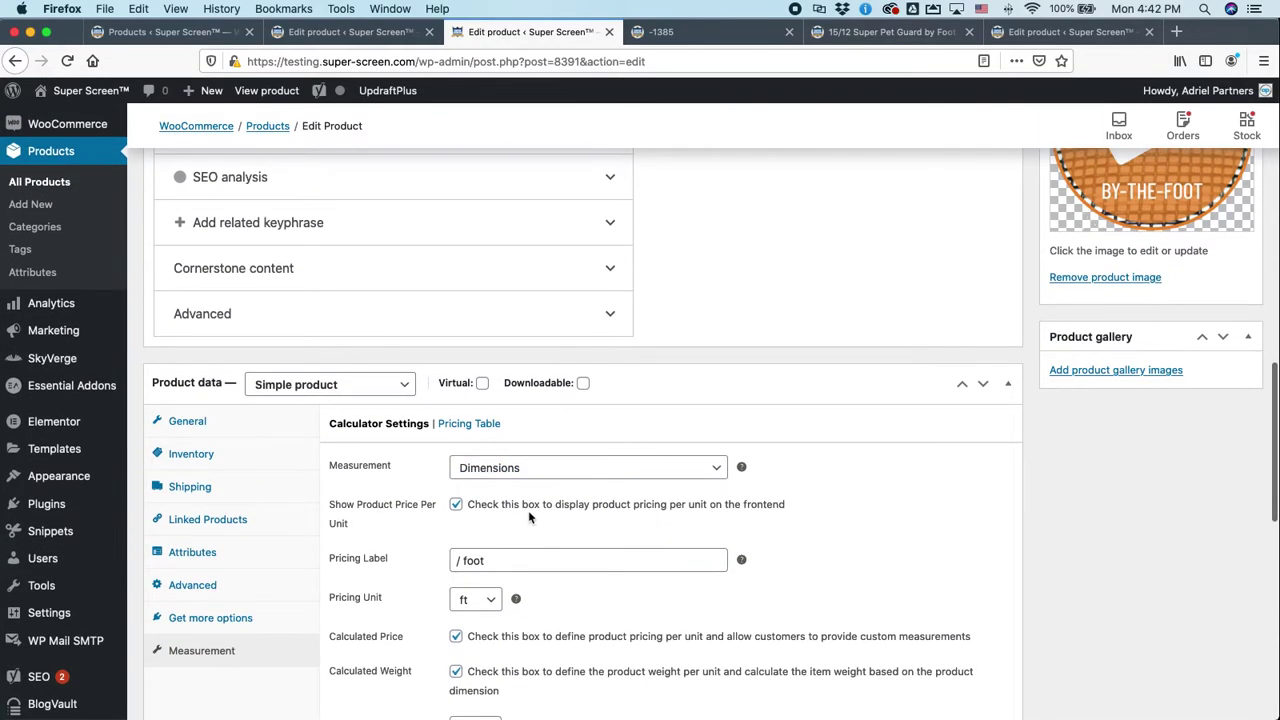
click(191, 428)
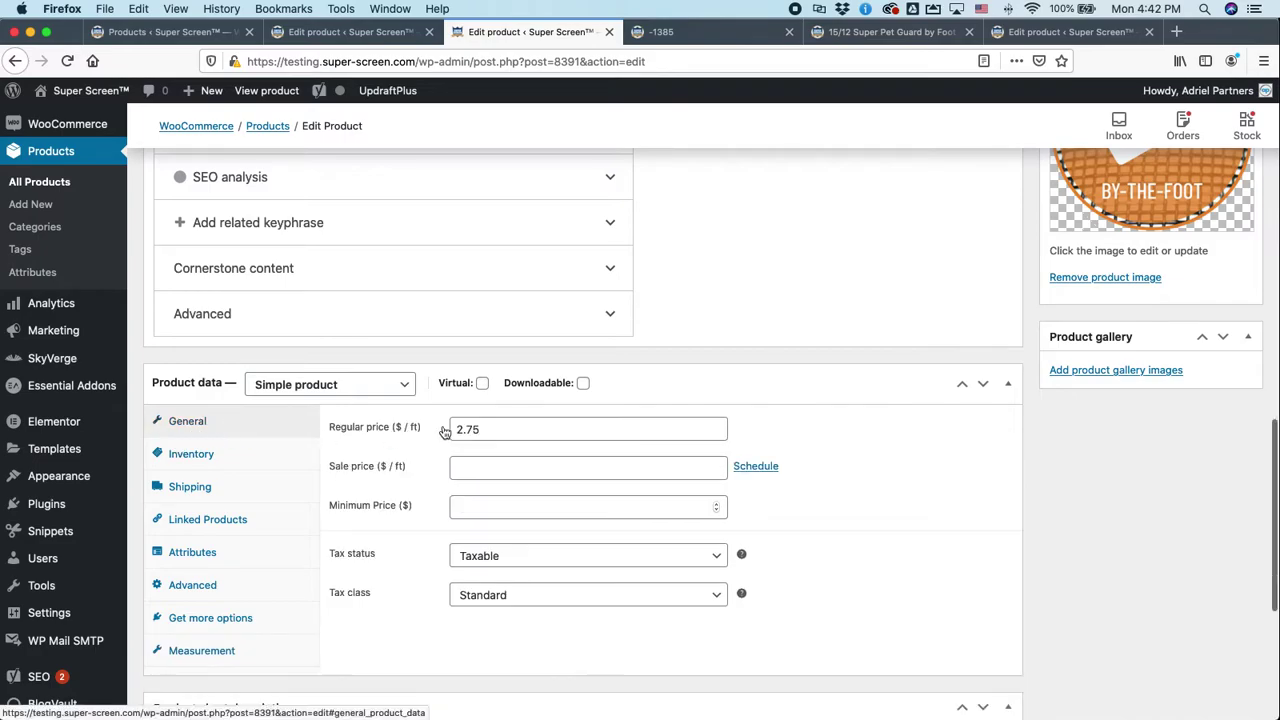
click(239, 458)
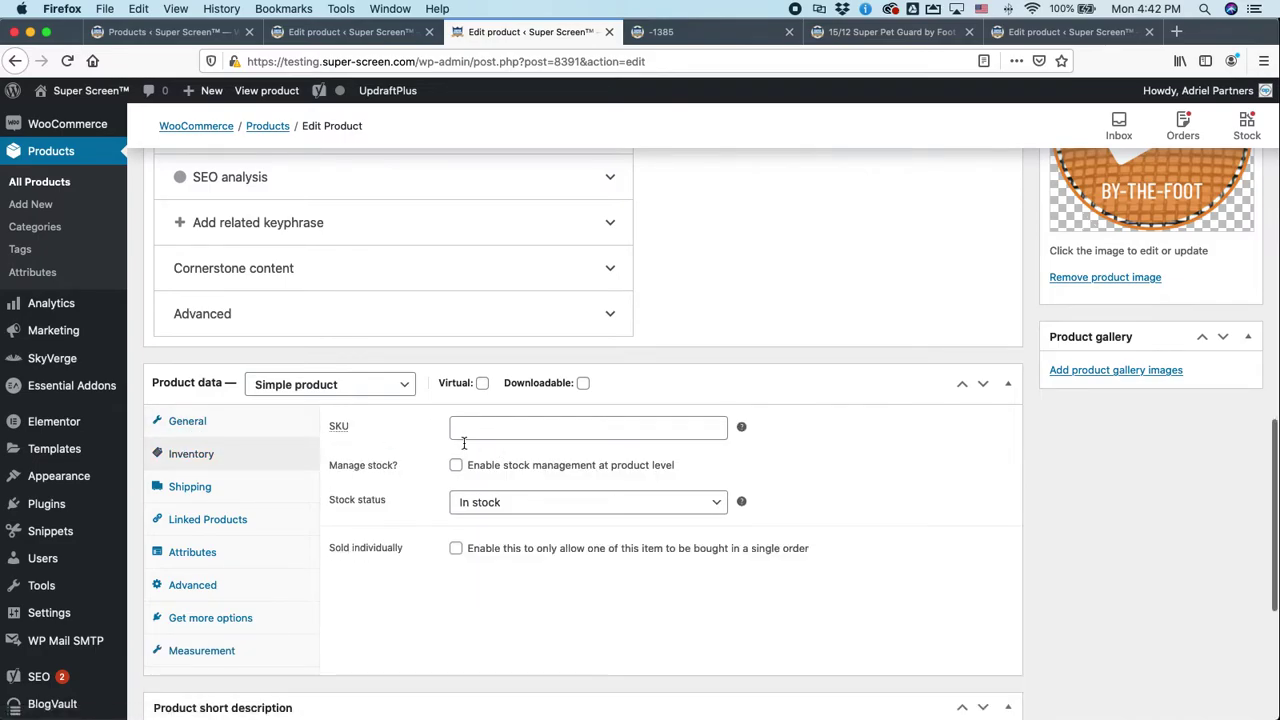
click(190, 487)
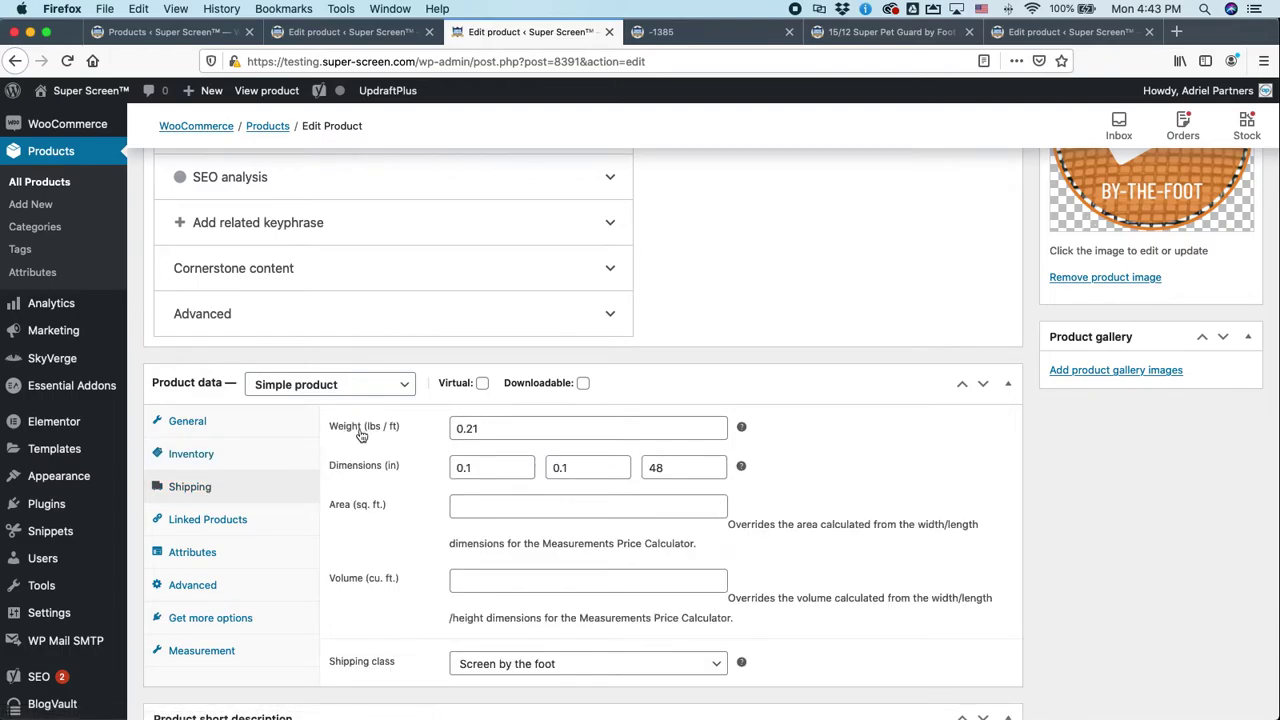
scroll(410, 455, up, 15)
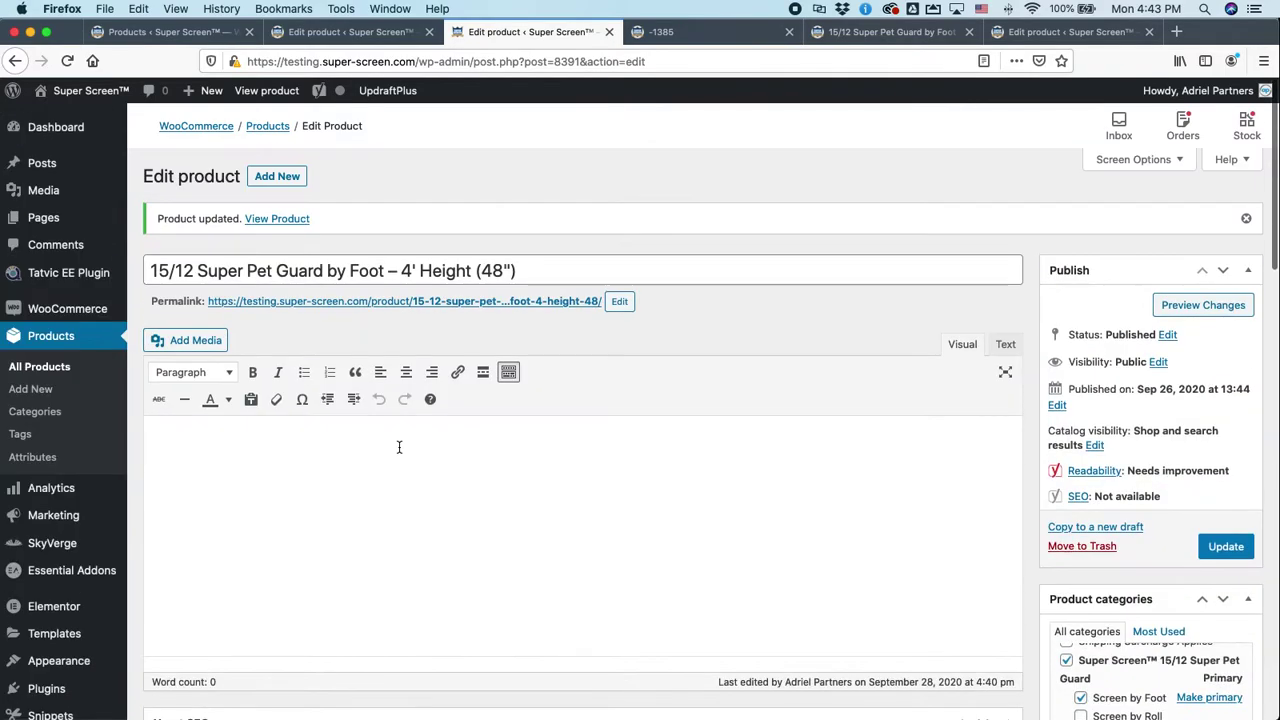
scroll(452, 435, down, 15)
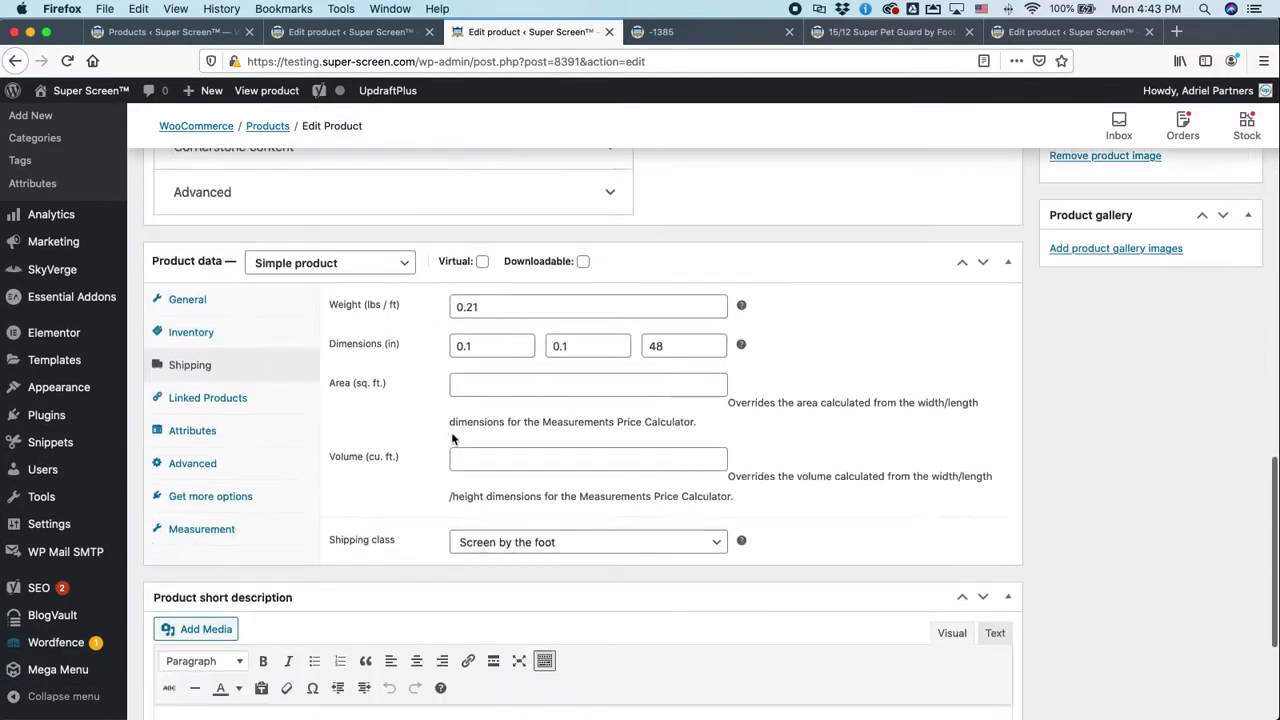
scroll(458, 387, up, 2)
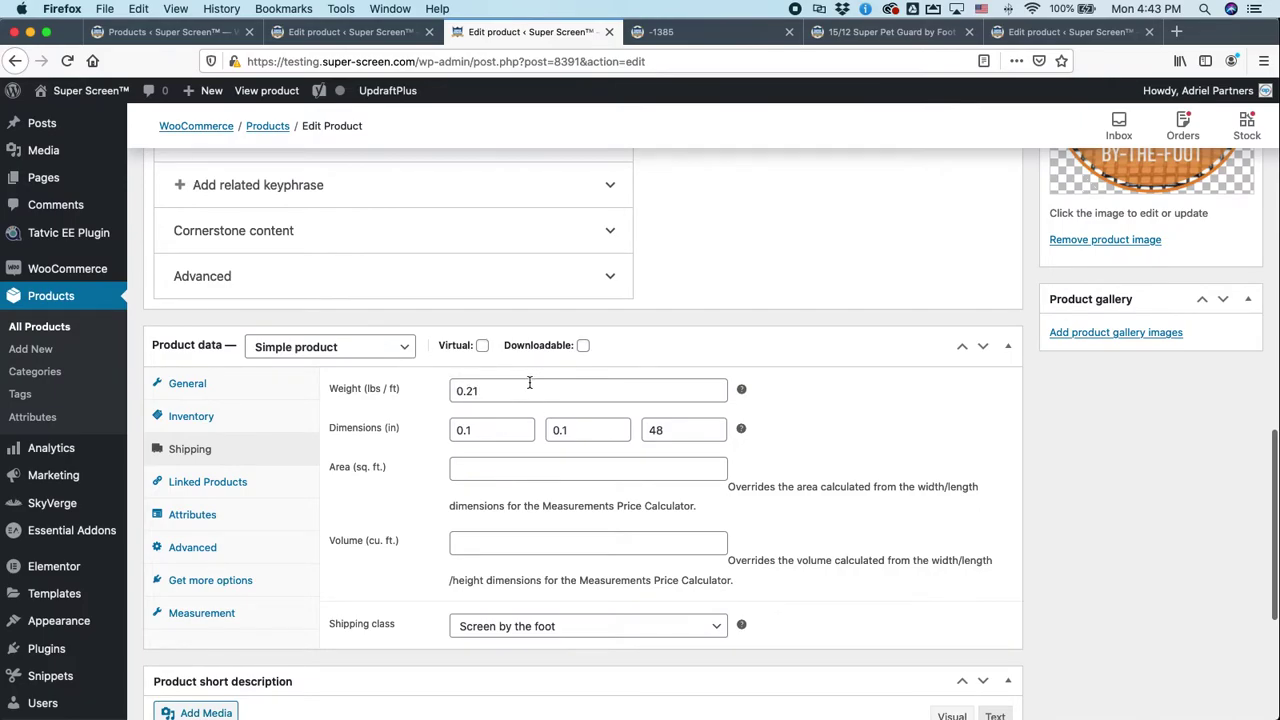
Step: Switch to the 15/12 Super Pet Guard 100 Foot Roll product and examine its price and shipping settings
click(345, 31)
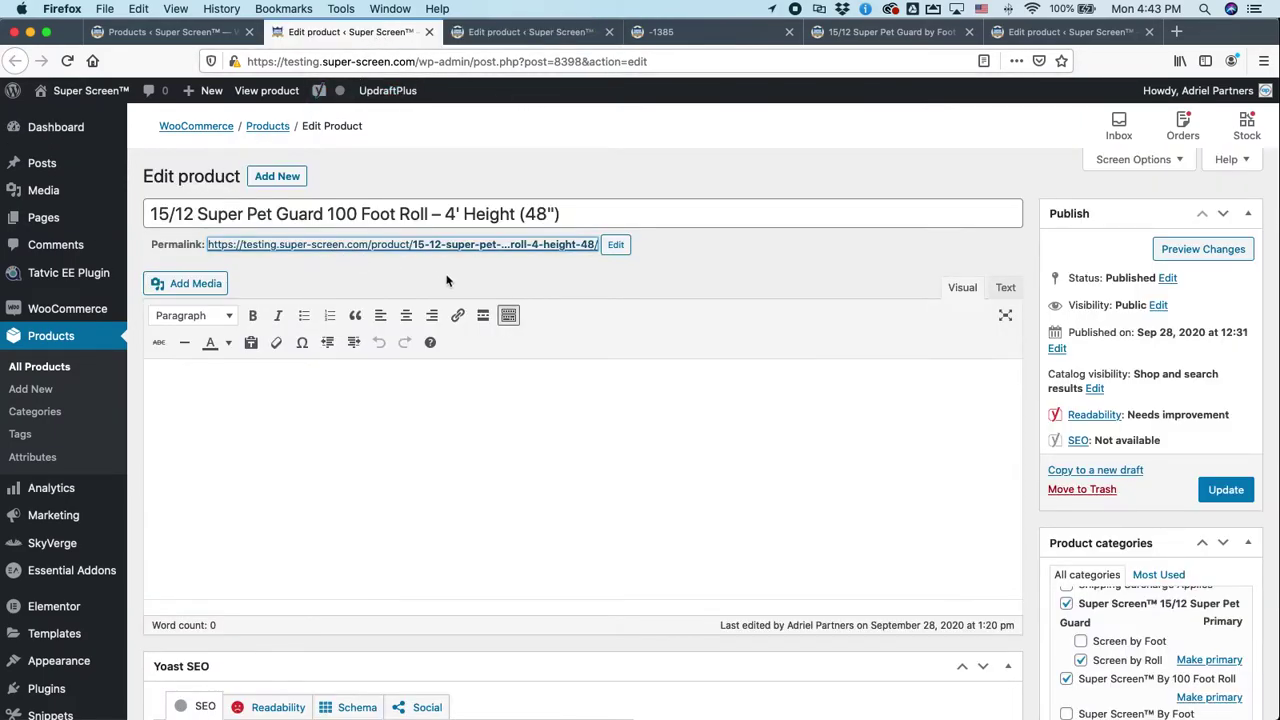
scroll(512, 400, down, 15)
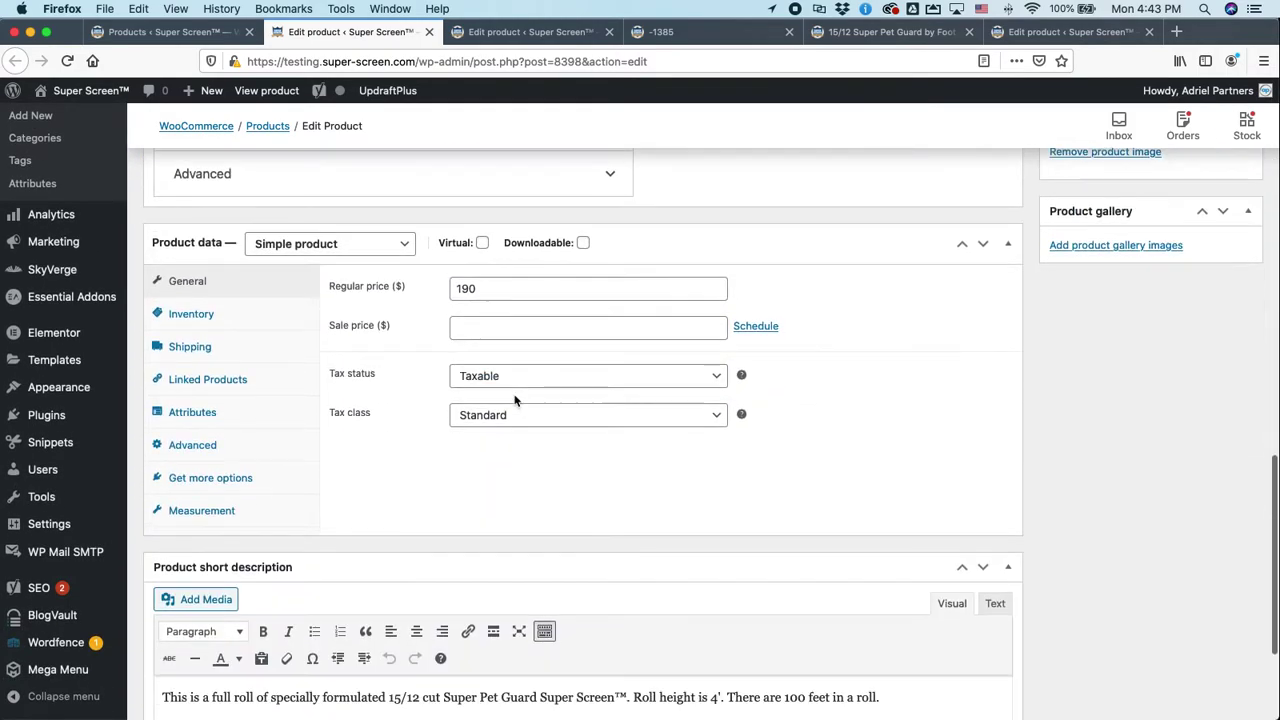
click(217, 349)
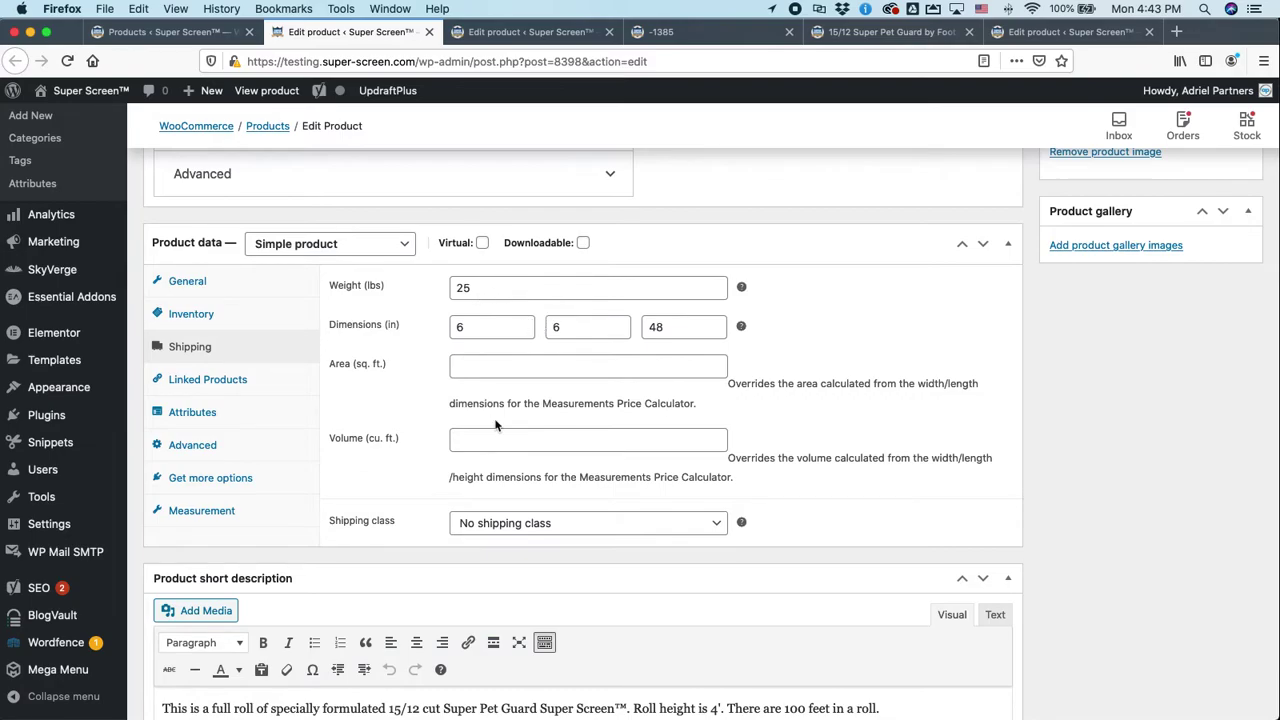
Step: Start a new product and name it "Pickle Basket"
scroll(820, 435, up, 15)
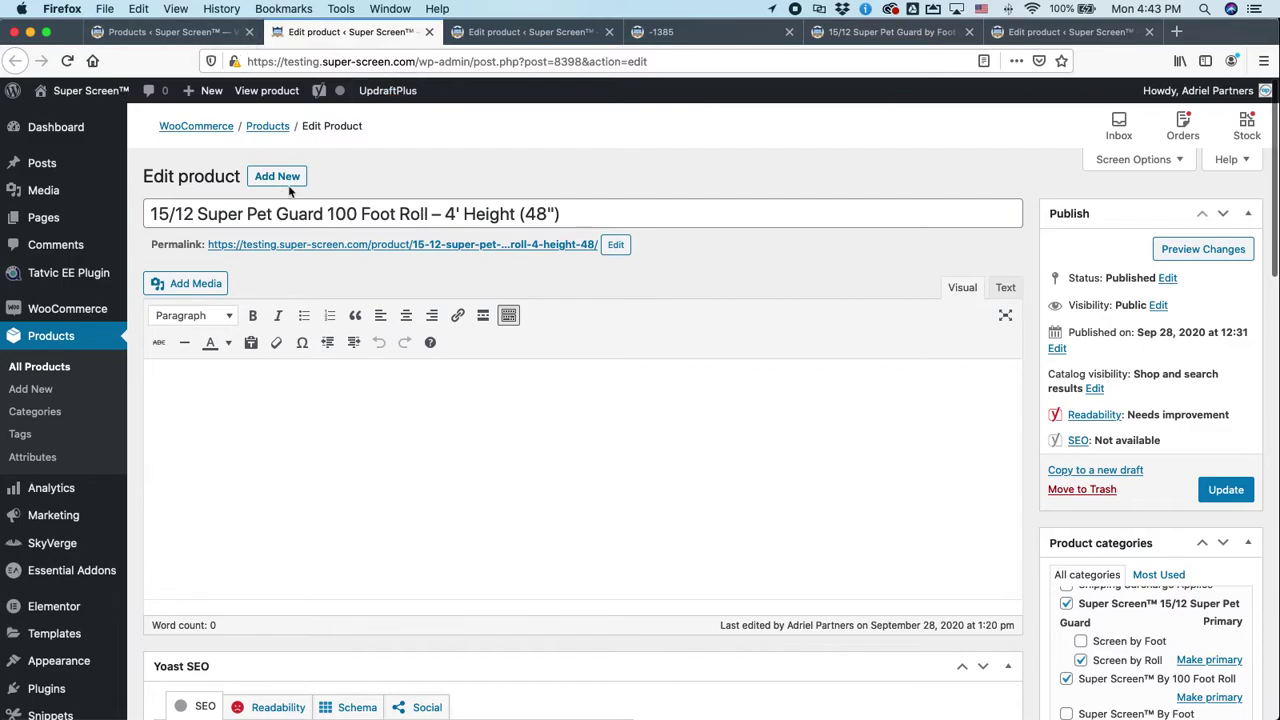
click(283, 177)
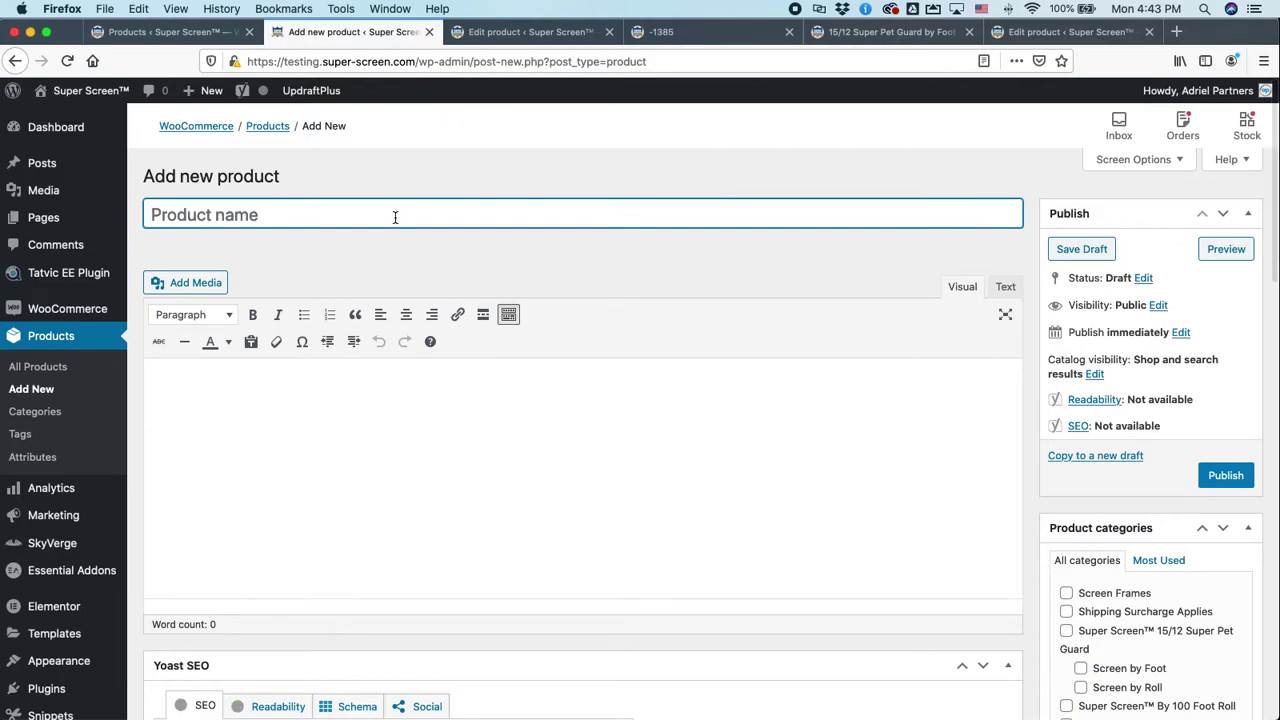
text(Pickle Basket)
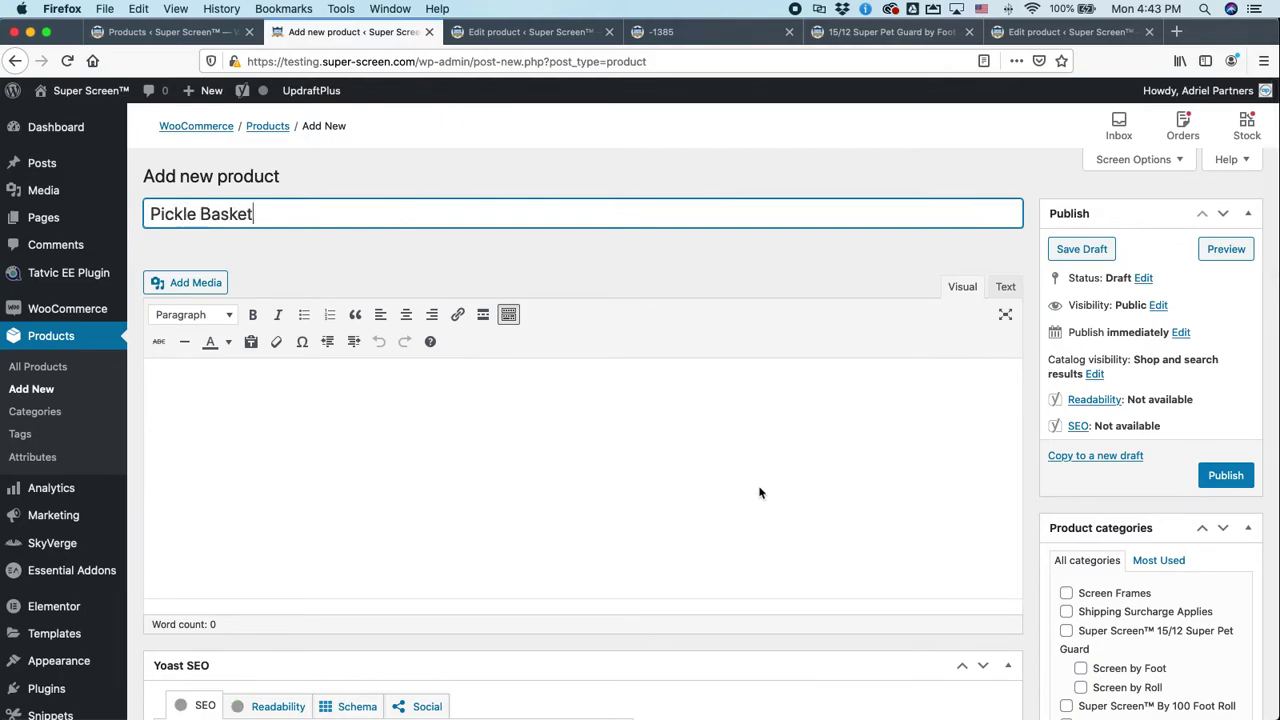
click(420, 463)
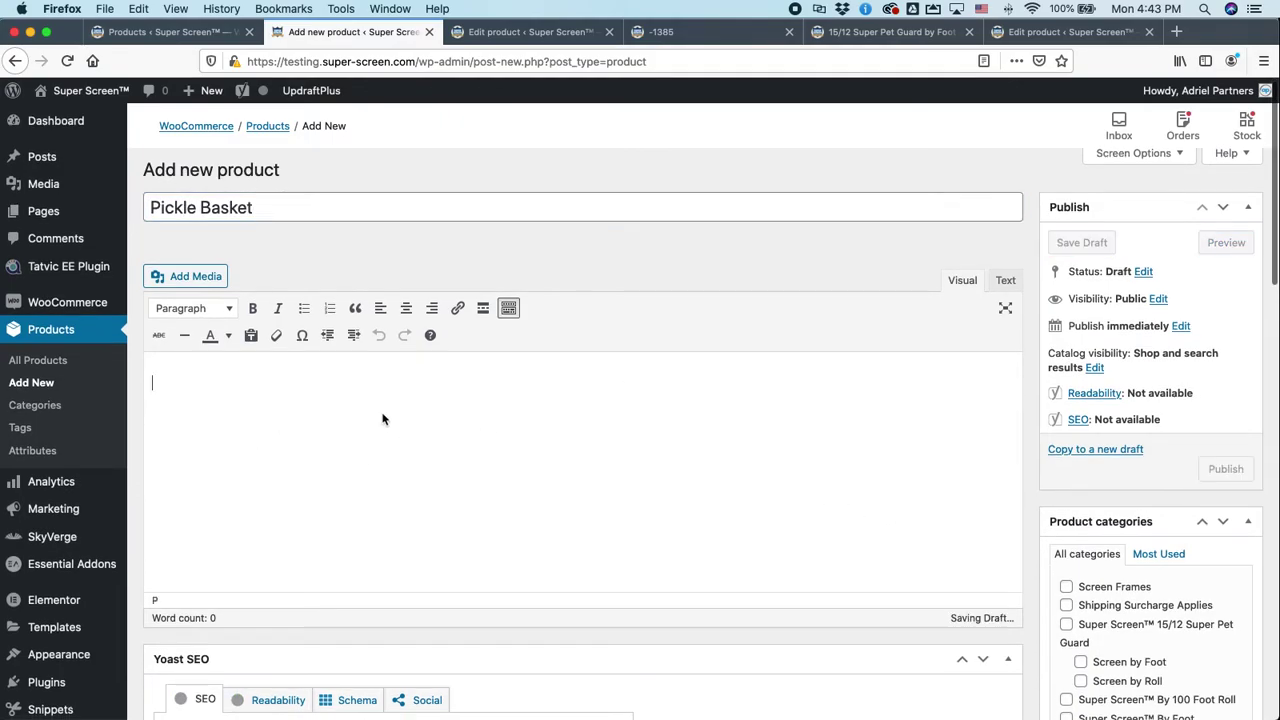
Step: Enter "This is a mesh basket for pickles." as the product short description
scroll(295, 403, down, 10)
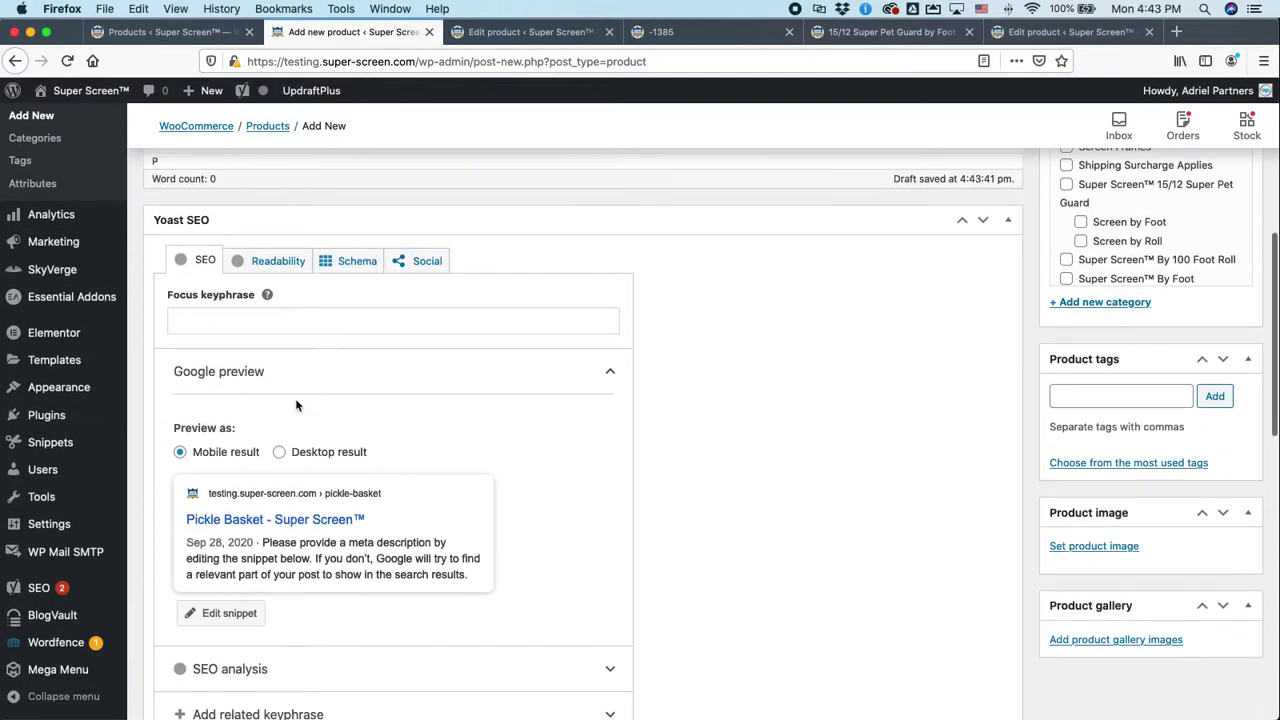
scroll(300, 407, down, 3)
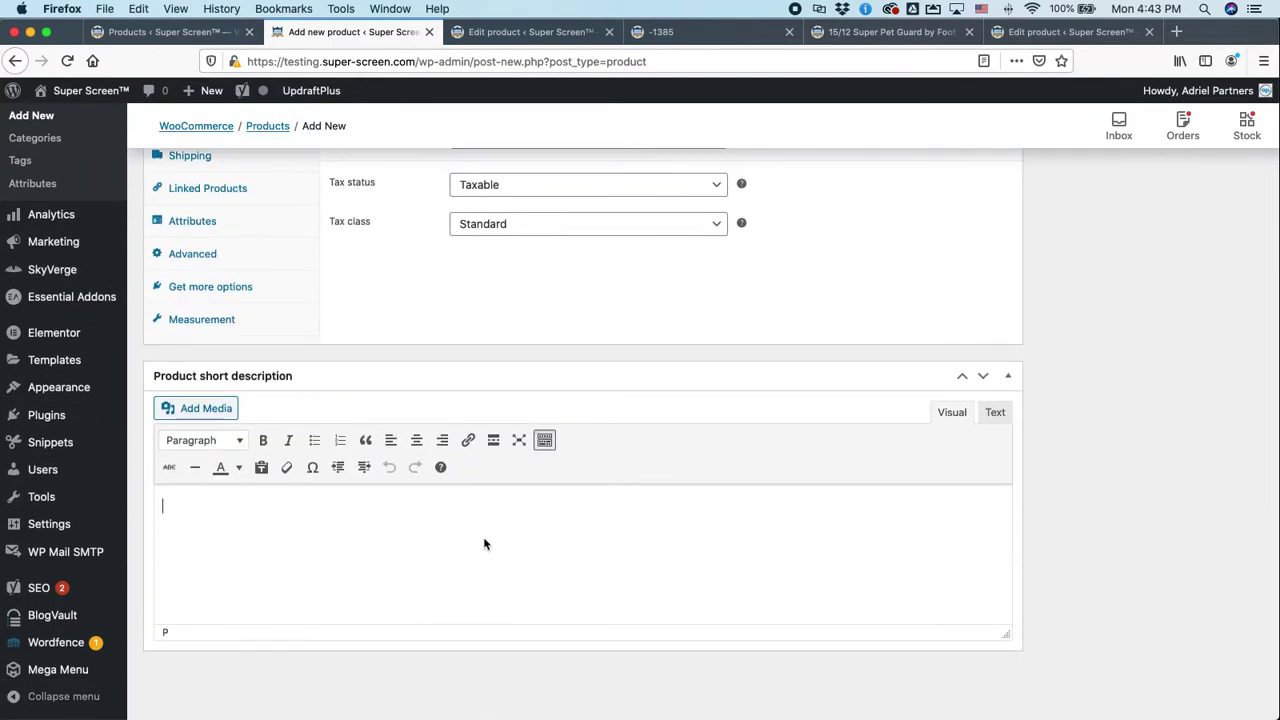
text(This is a b)
text(esh basket f)
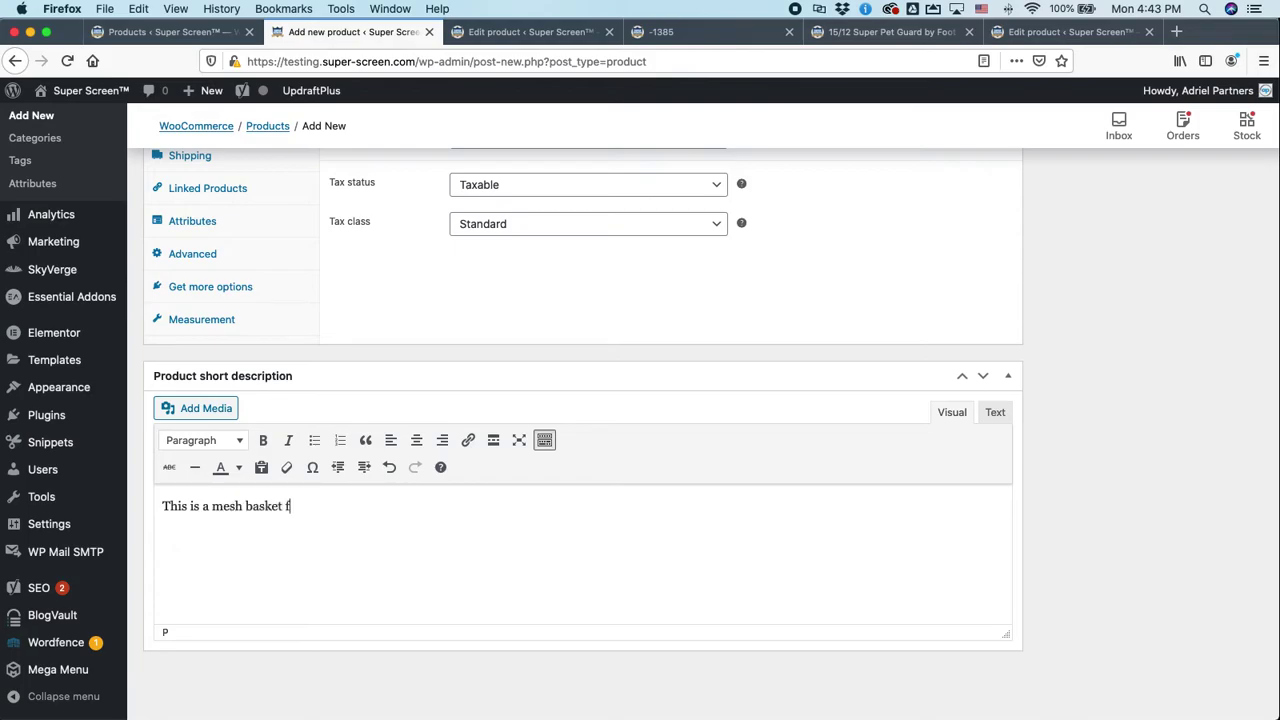
text(or pickles.)
Step: Set the Pickle Basket's regular price to $49
scroll(603, 552, up, 8)
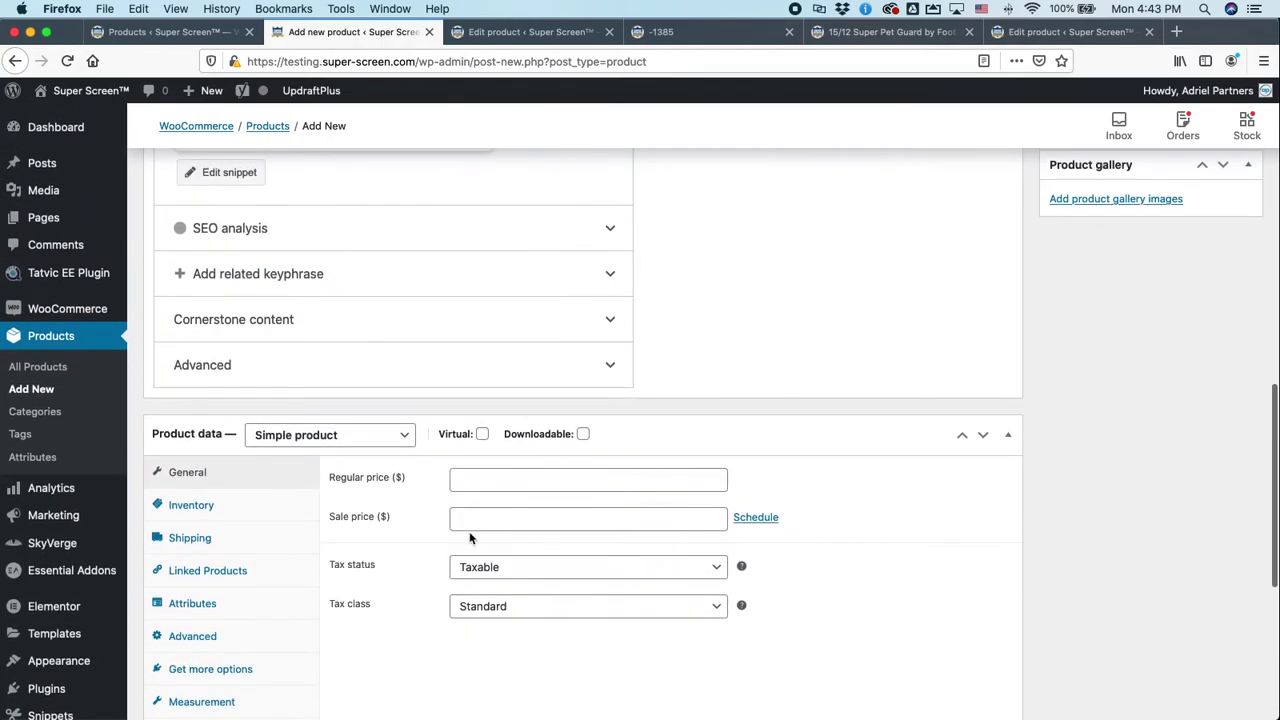
scroll(469, 537, down, 1)
click(514, 443)
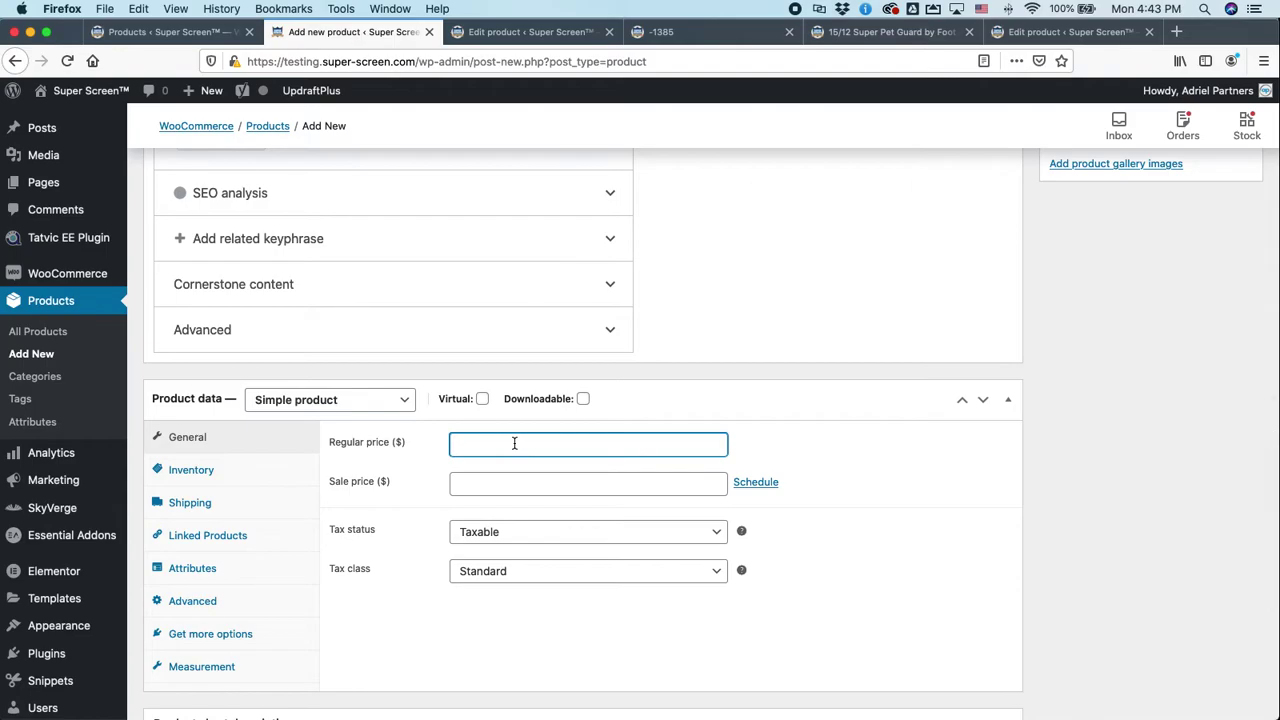
text(49)
click(375, 508)
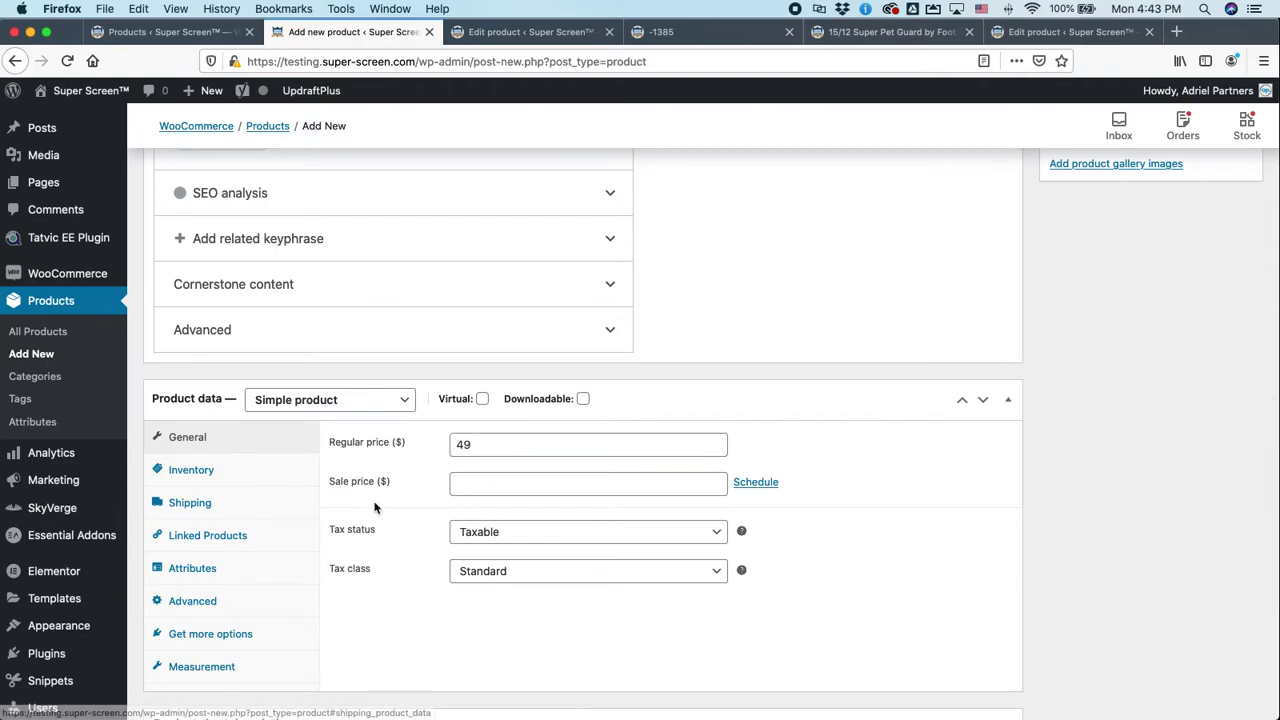
Step: Set the product's SKU to PCKLBSKT in its inventory settings
click(226, 470)
click(489, 445)
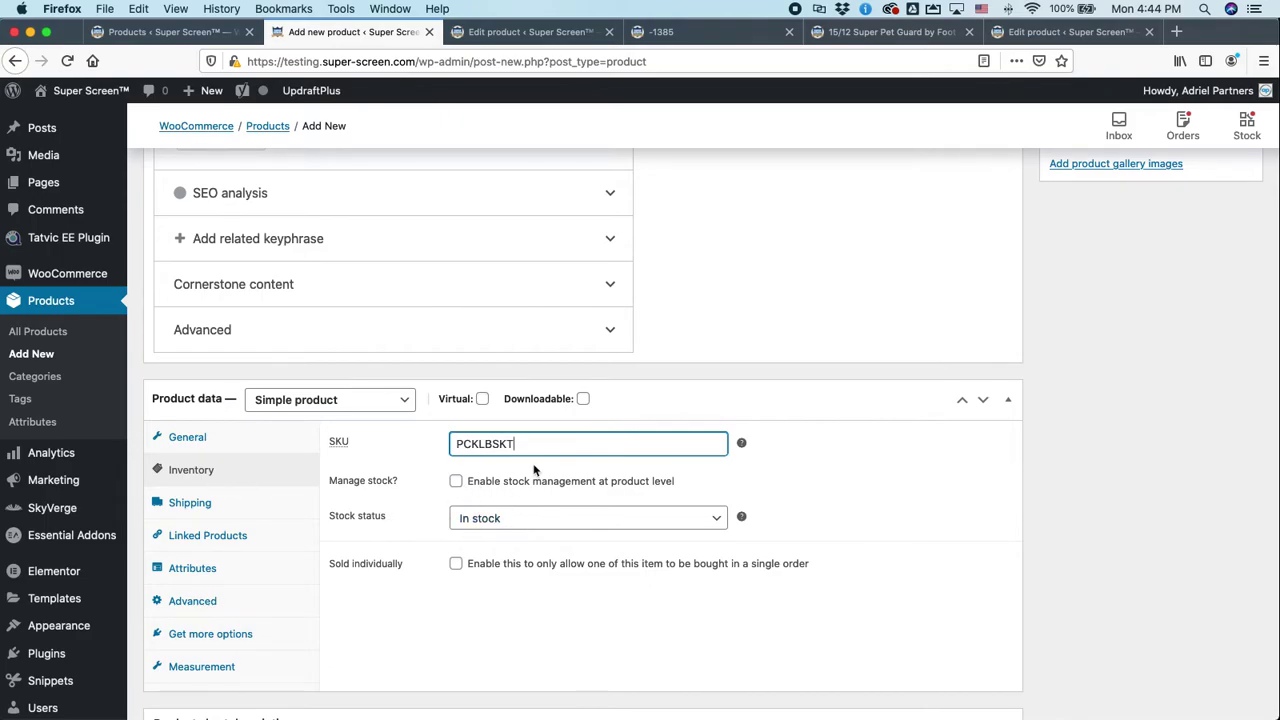
Step: Enable product-level stock management and disable it again, and view the stock status options without changing the choice
click(456, 482)
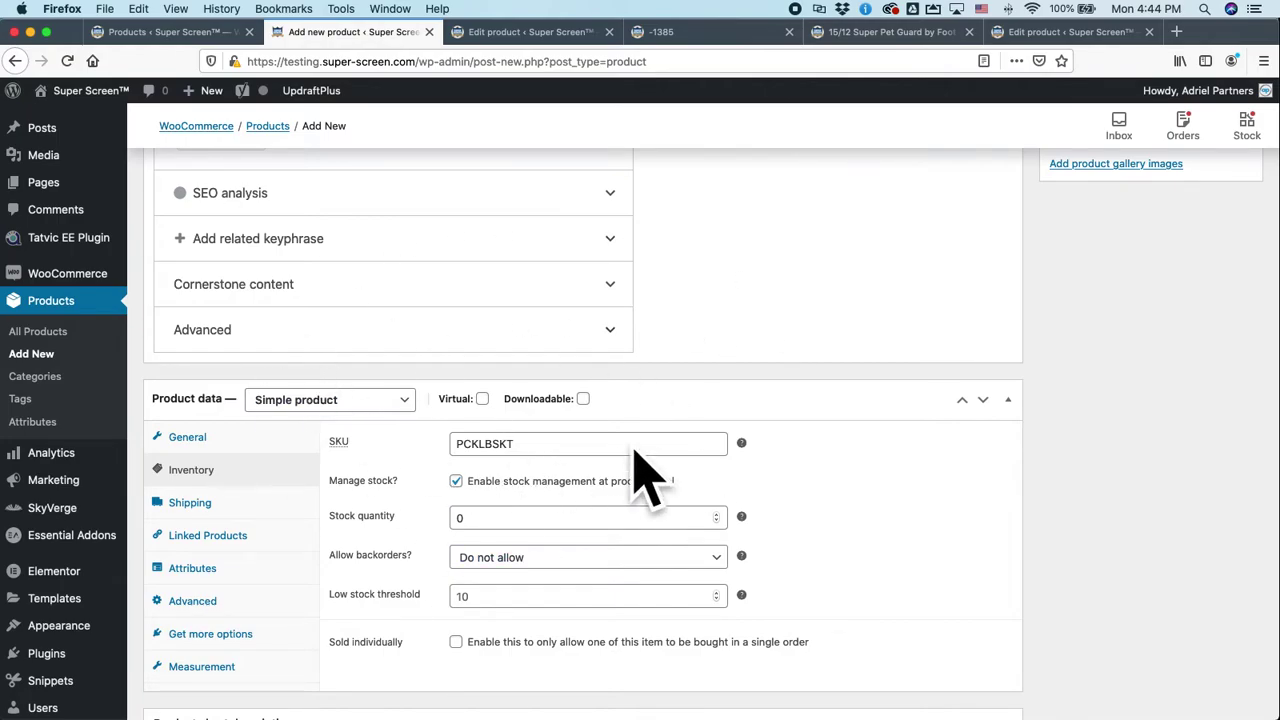
click(457, 485)
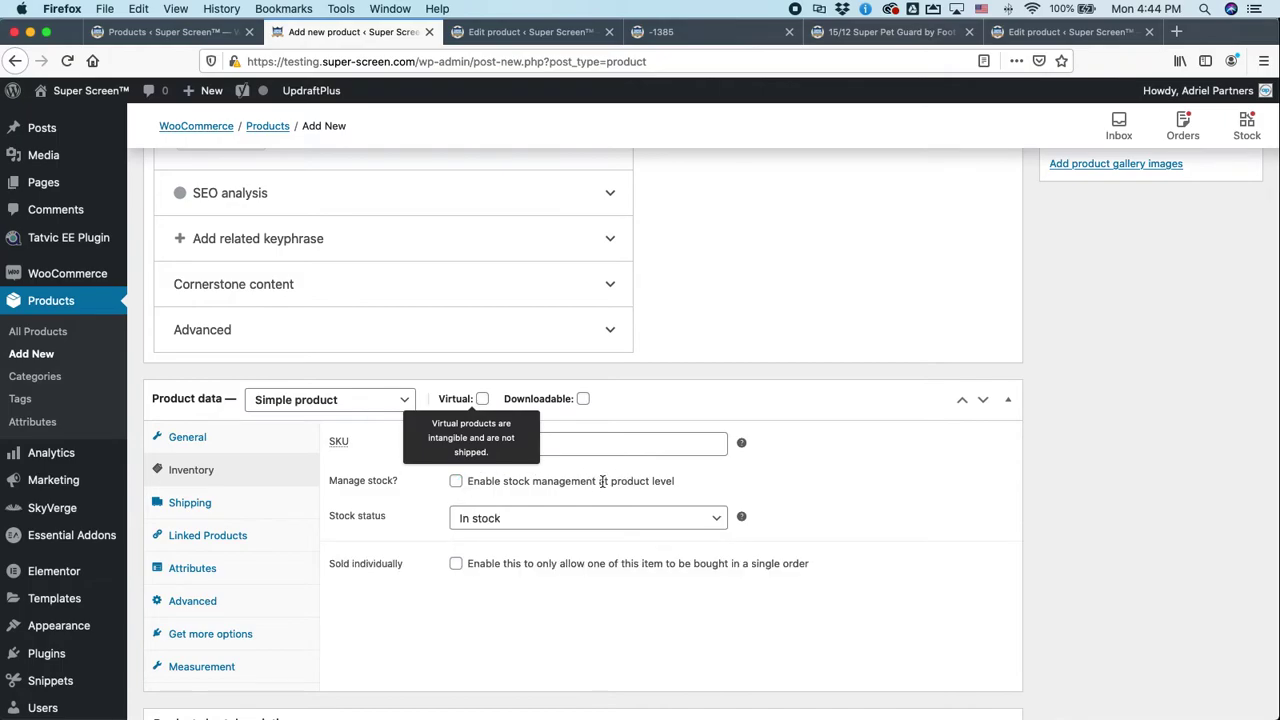
click(551, 518)
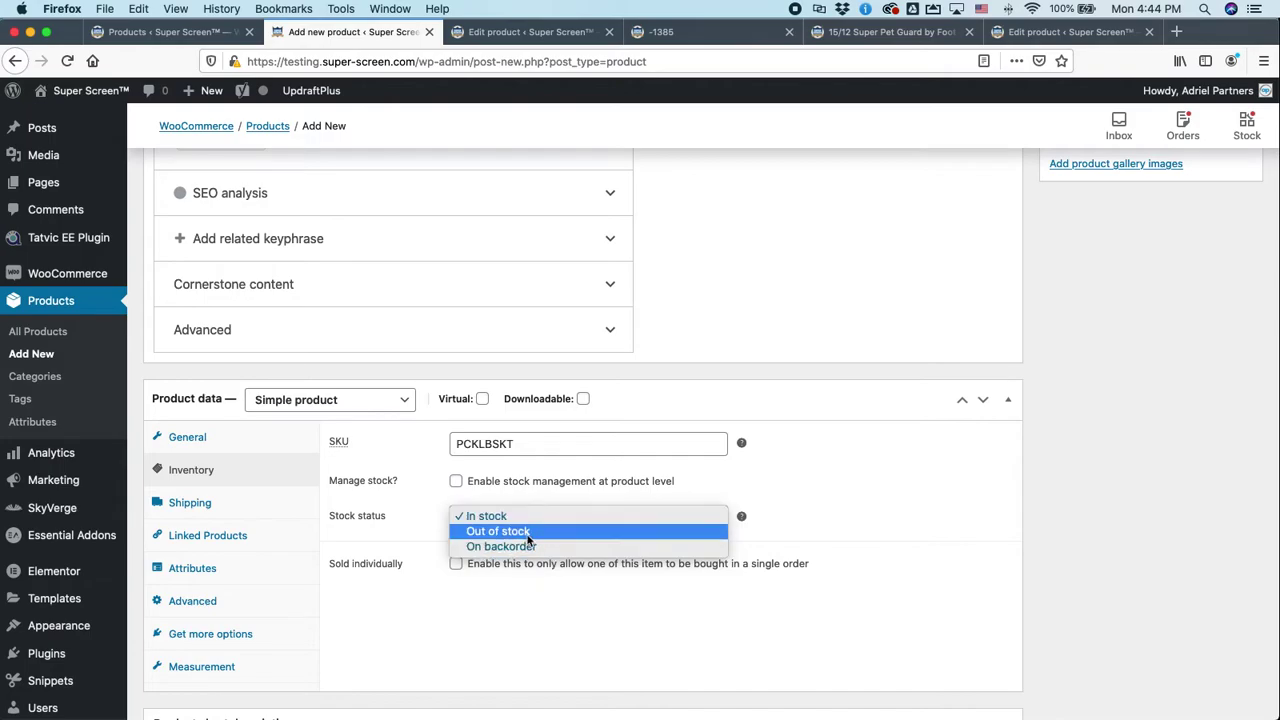
click(818, 484)
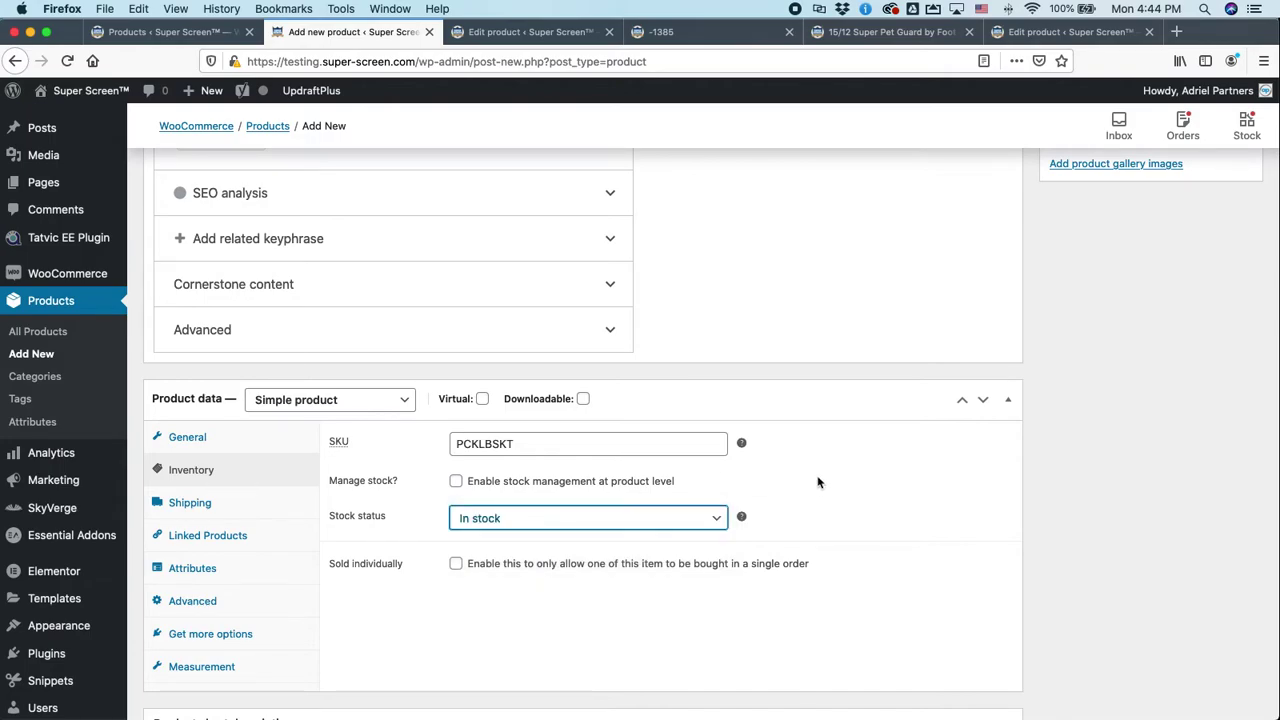
Step: In the shipping settings, set the product's weight to 1 lb and its dimensions to 12 × 12 × 30 in
click(220, 507)
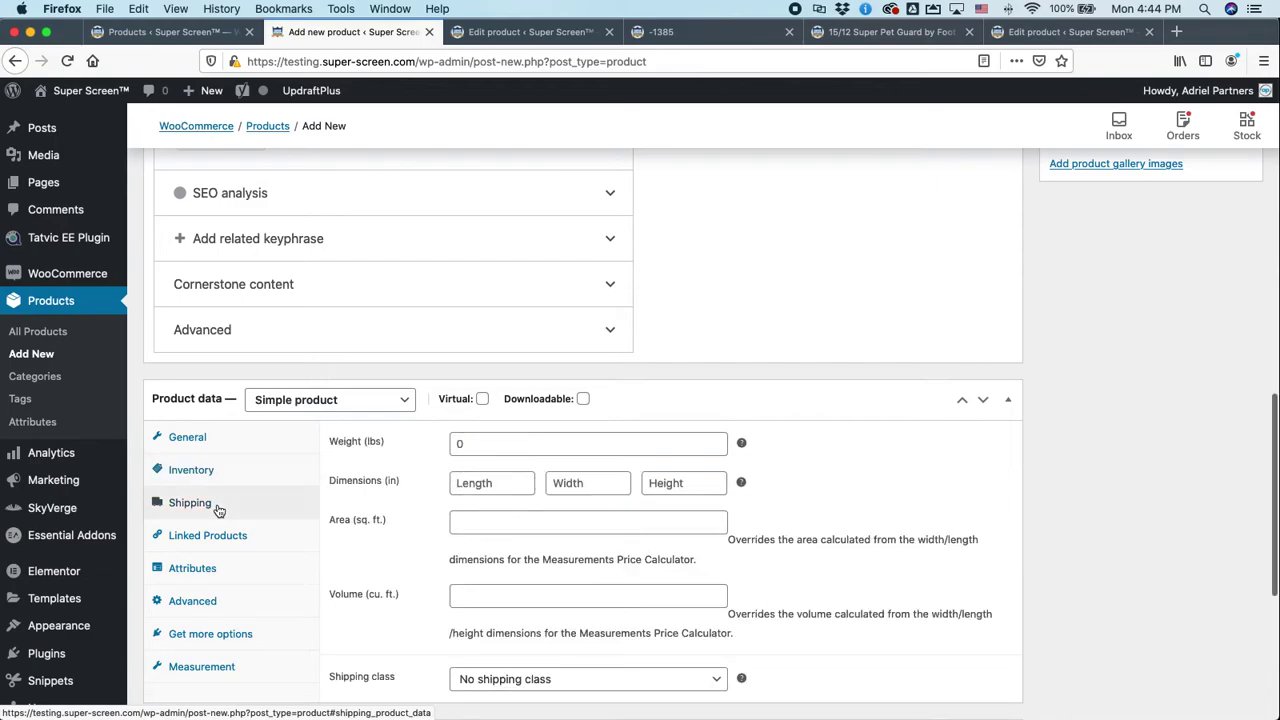
click(540, 443)
text(1)
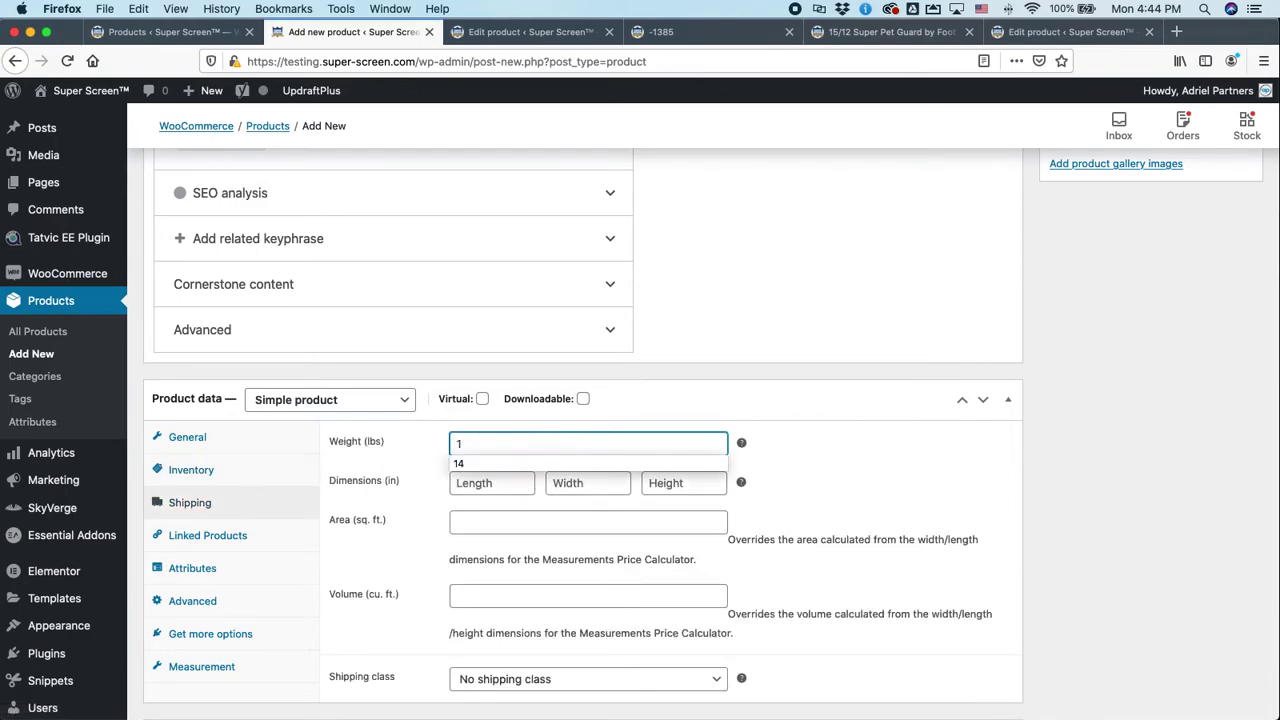
click(482, 482)
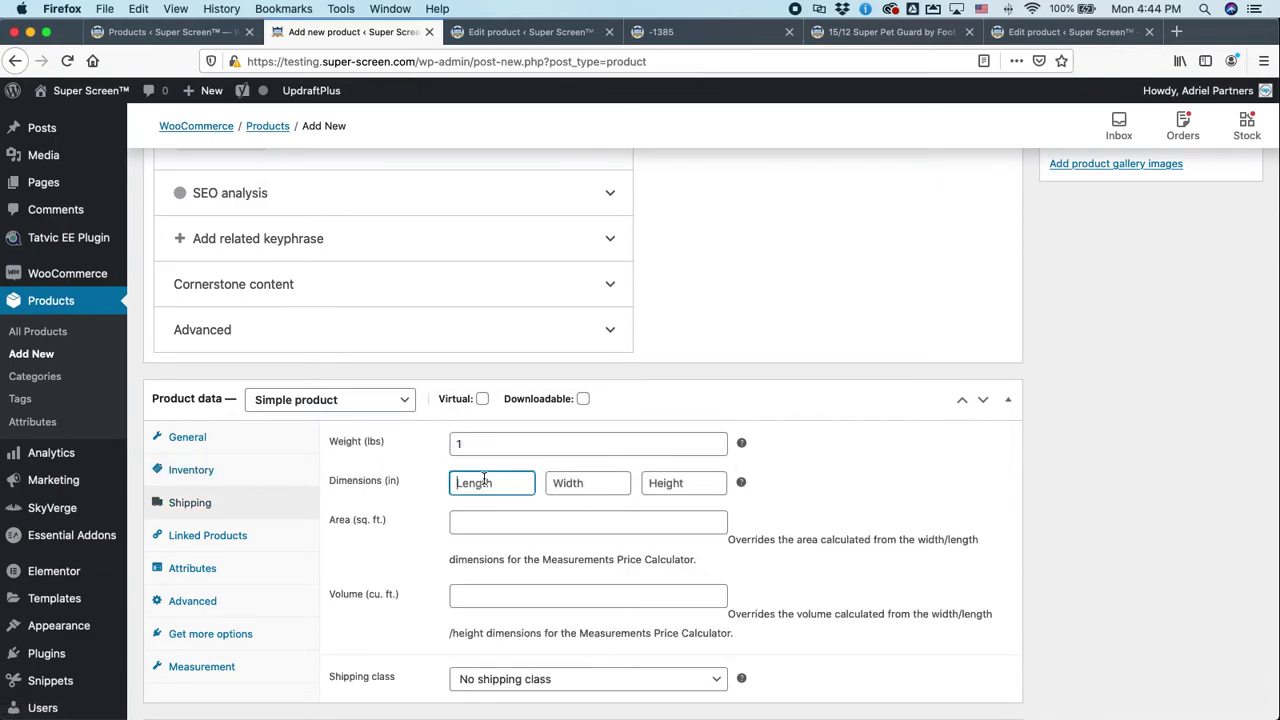
text(12)
click(596, 490)
text(12)
click(660, 482)
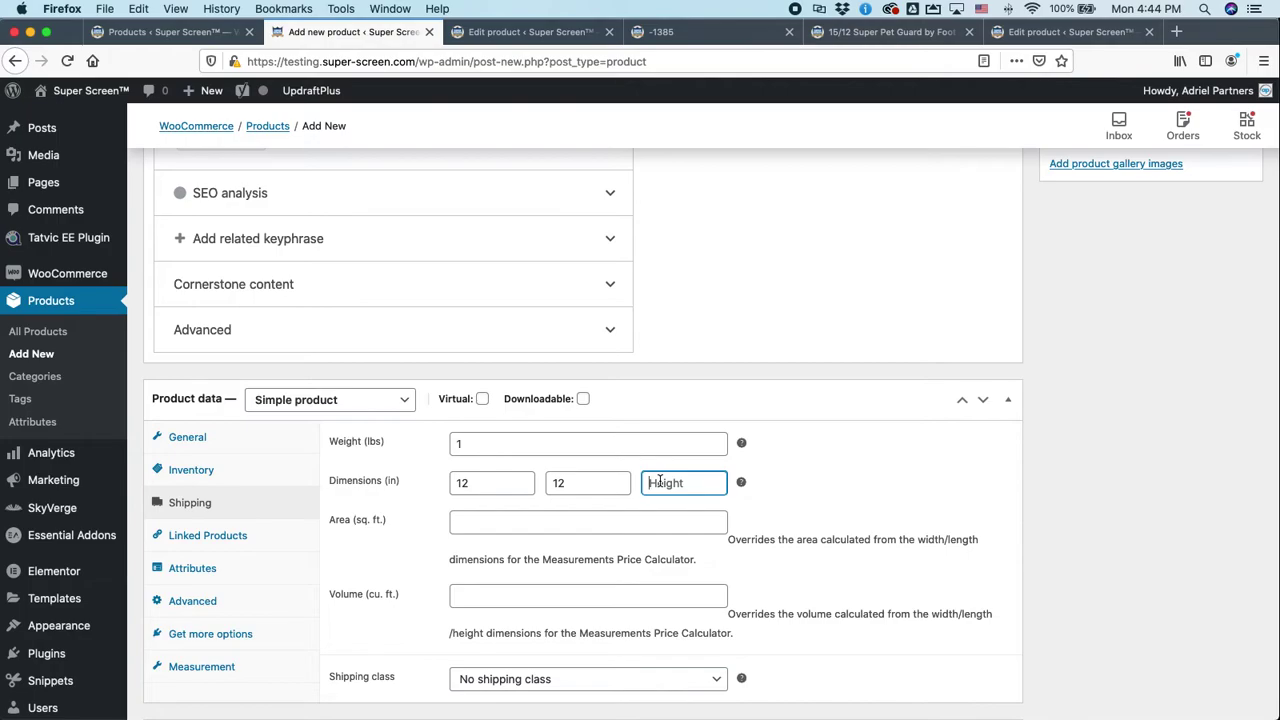
text(30)
key(Tab)
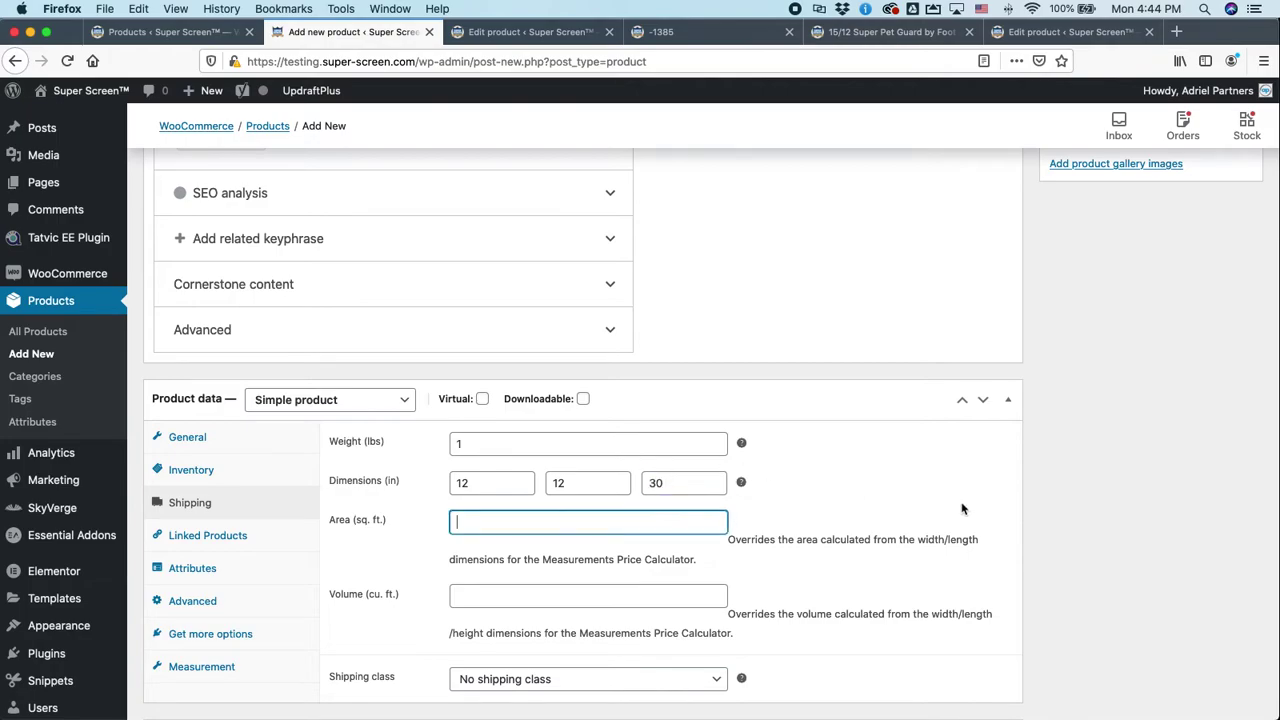
Step: View the measurement calculator options for the product, leaving the measurement set to None
scroll(895, 500, down, 1)
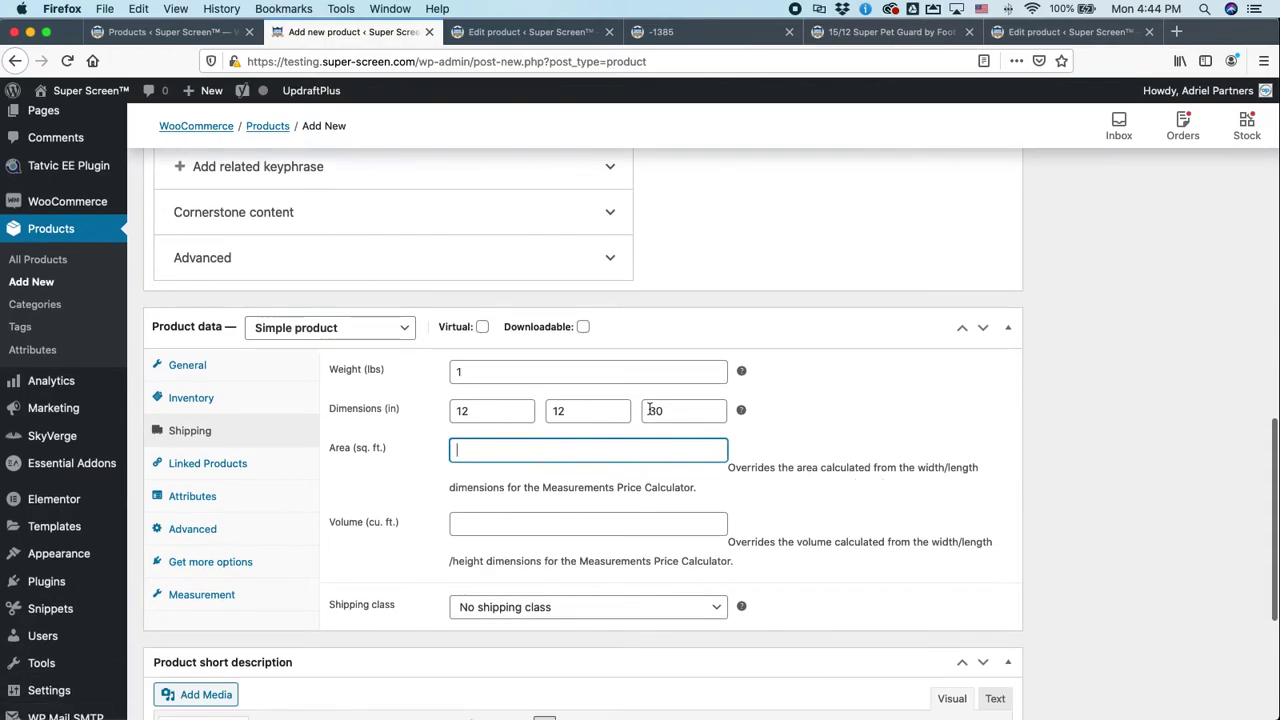
scroll(250, 452, down, 1)
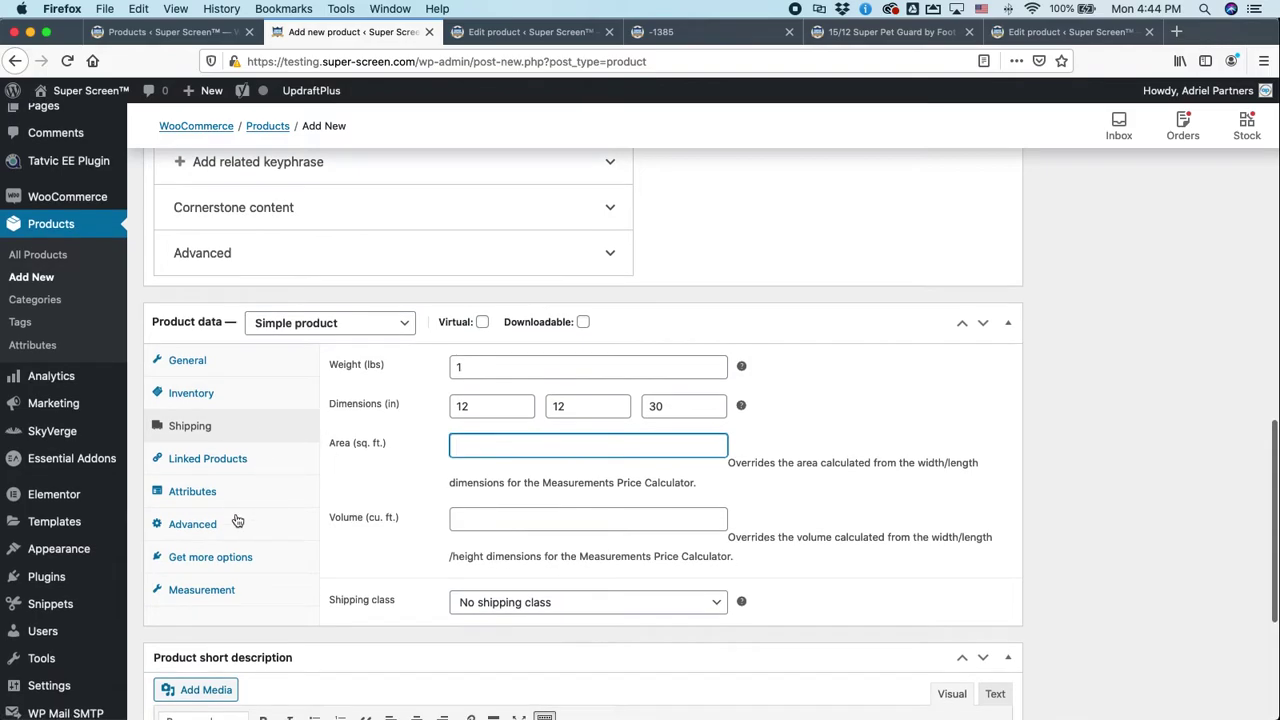
click(238, 596)
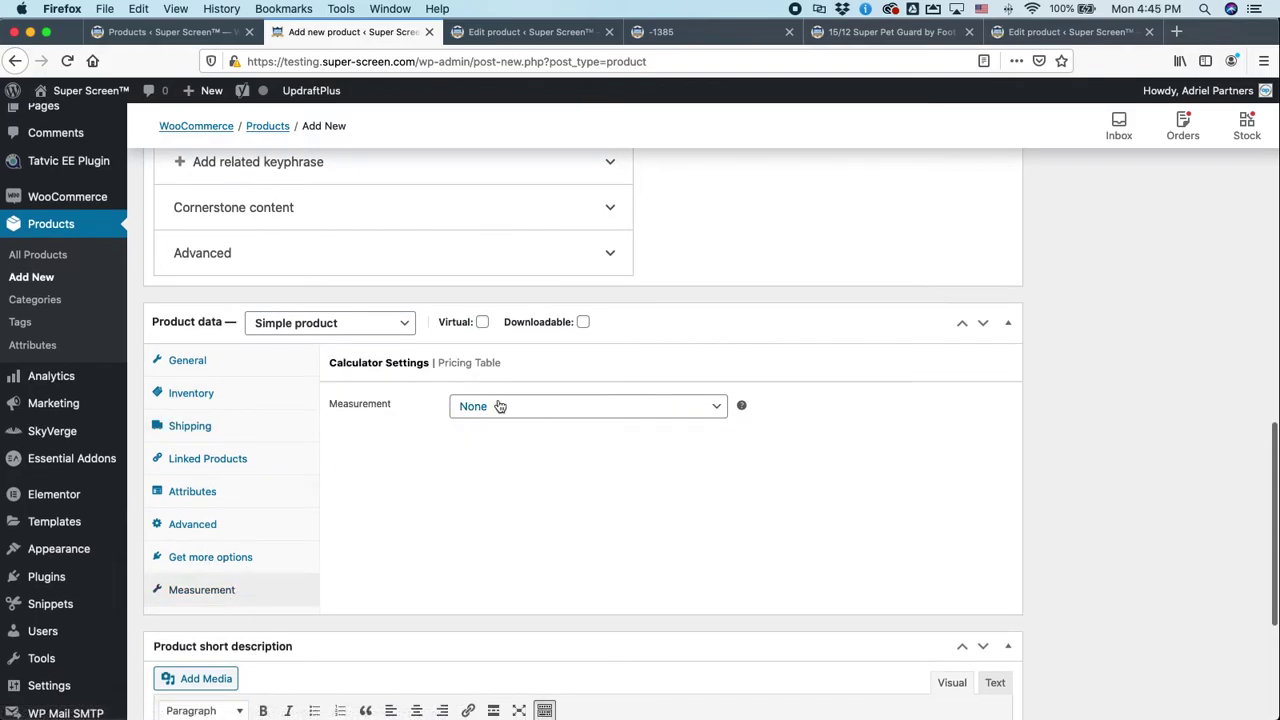
click(498, 405)
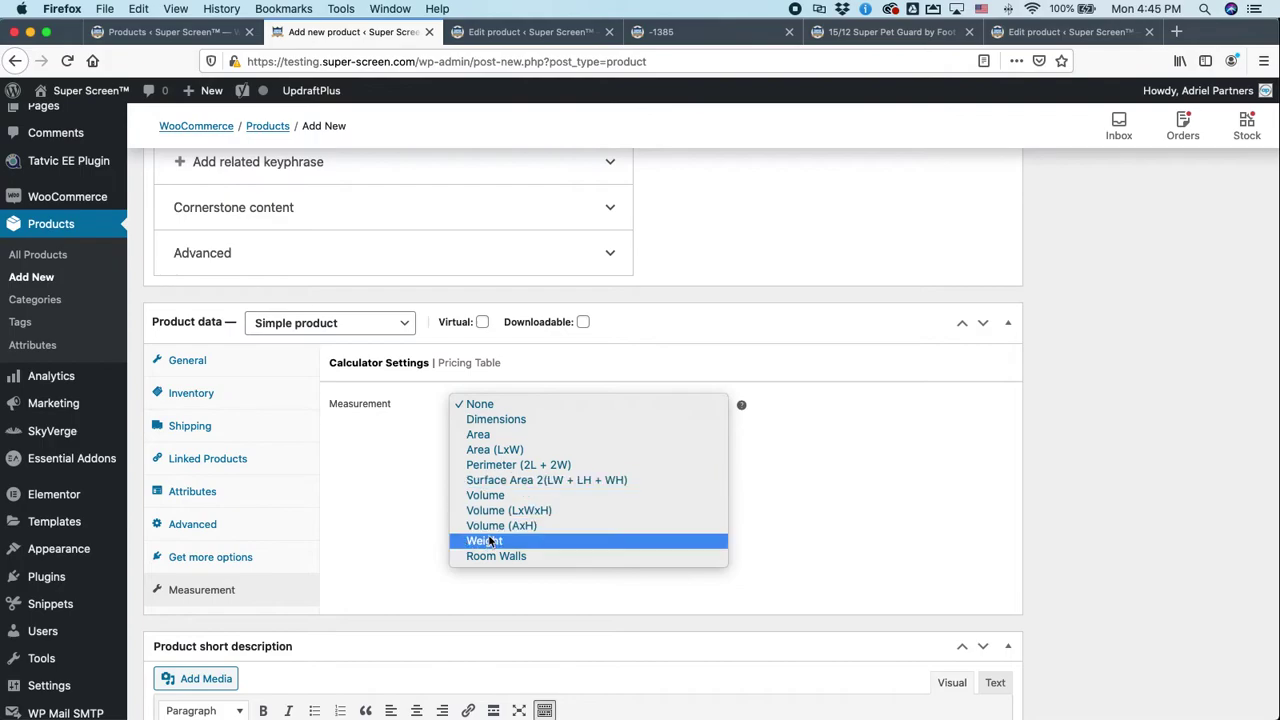
click(502, 403)
scroll(366, 451, down, 5)
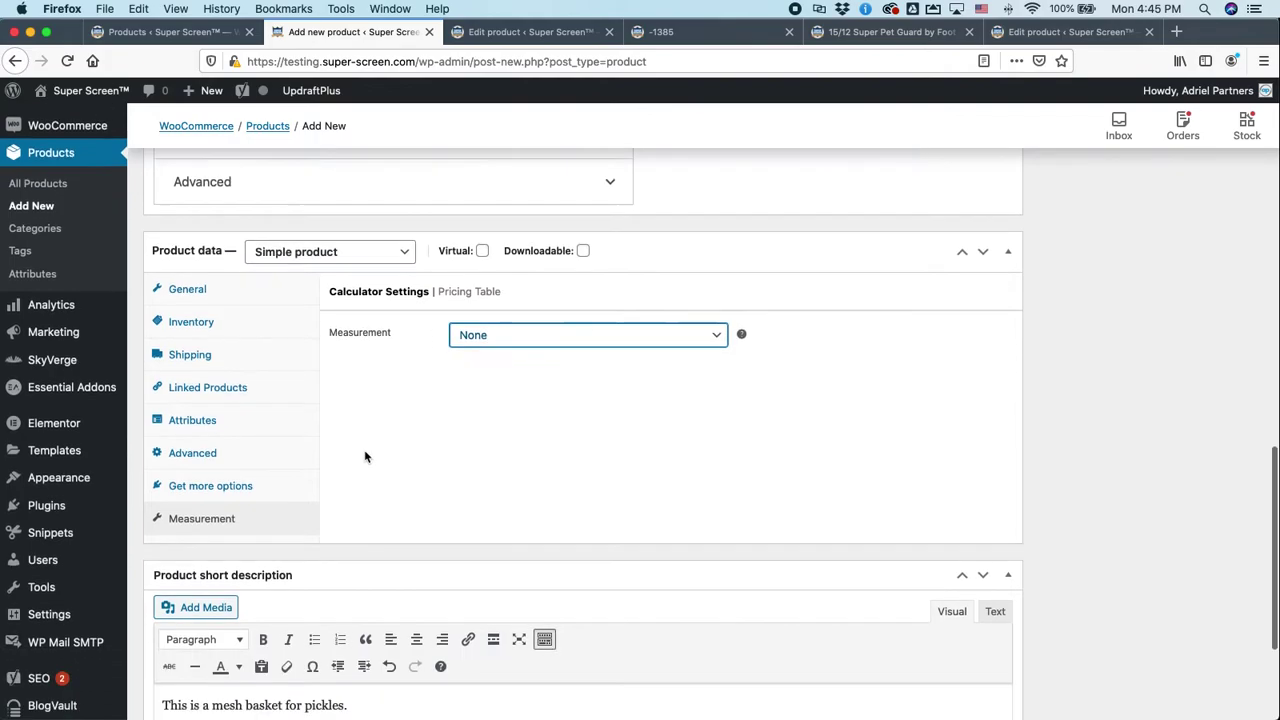
Step: Upload the 900x500 AP and PGR logo PNG to the media library and set it as the product image
scroll(1107, 495, up, 5)
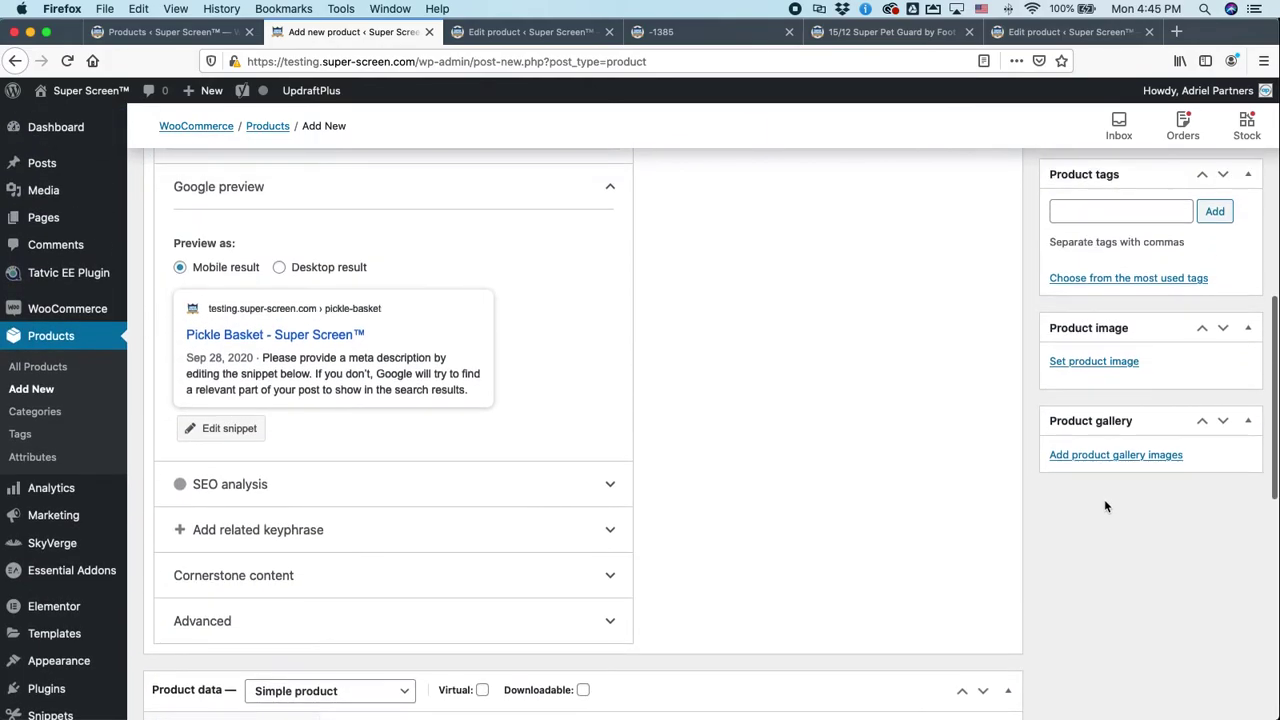
scroll(1088, 517, up, 5)
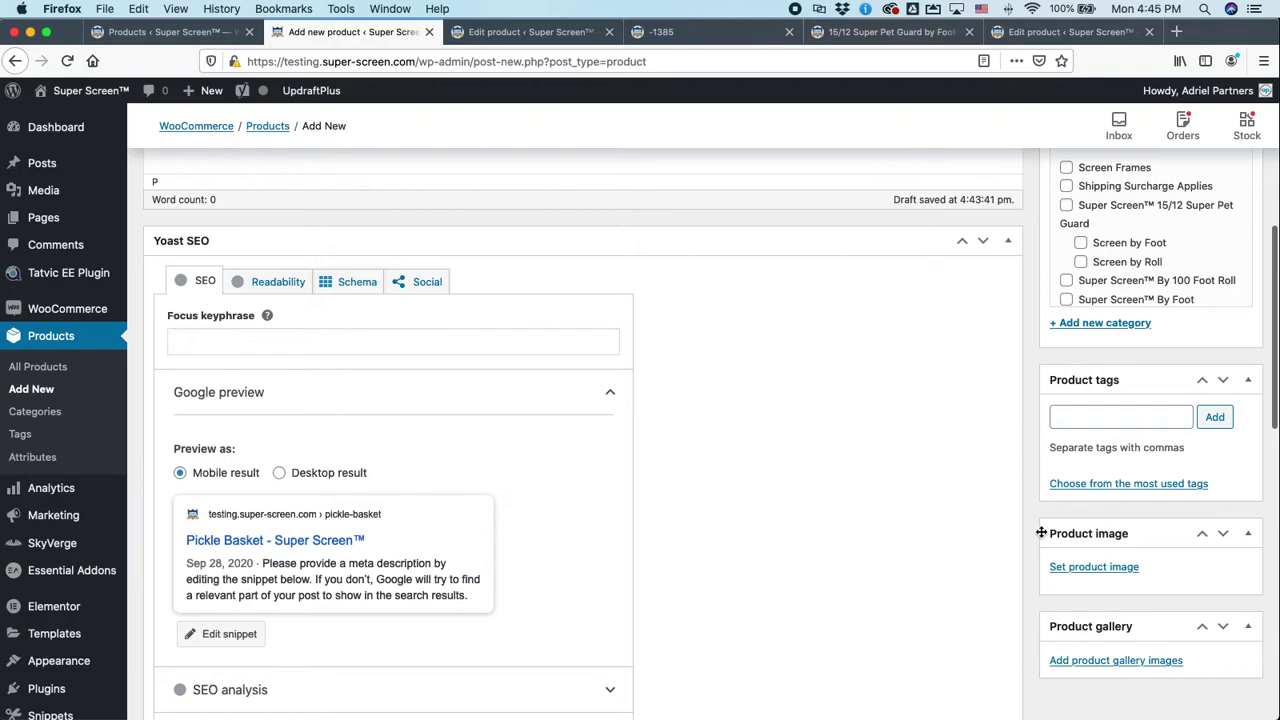
click(1092, 568)
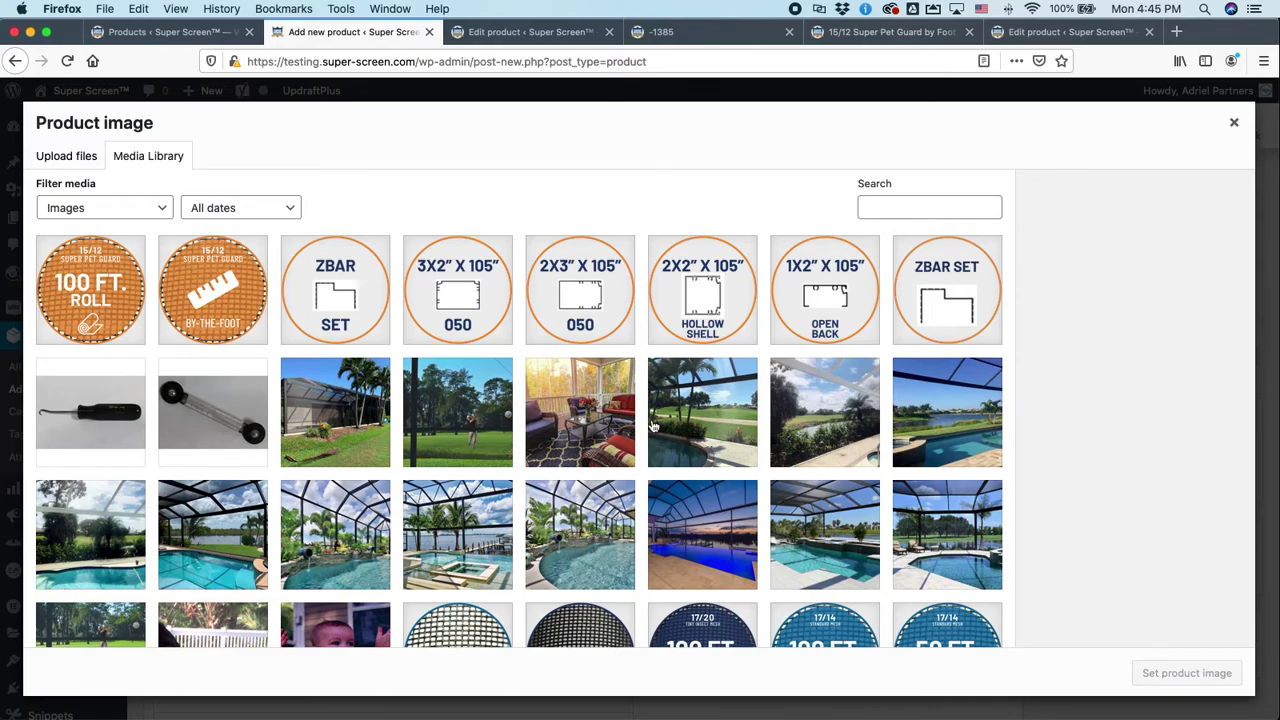
key(super+Tab)
key(super+Tab)
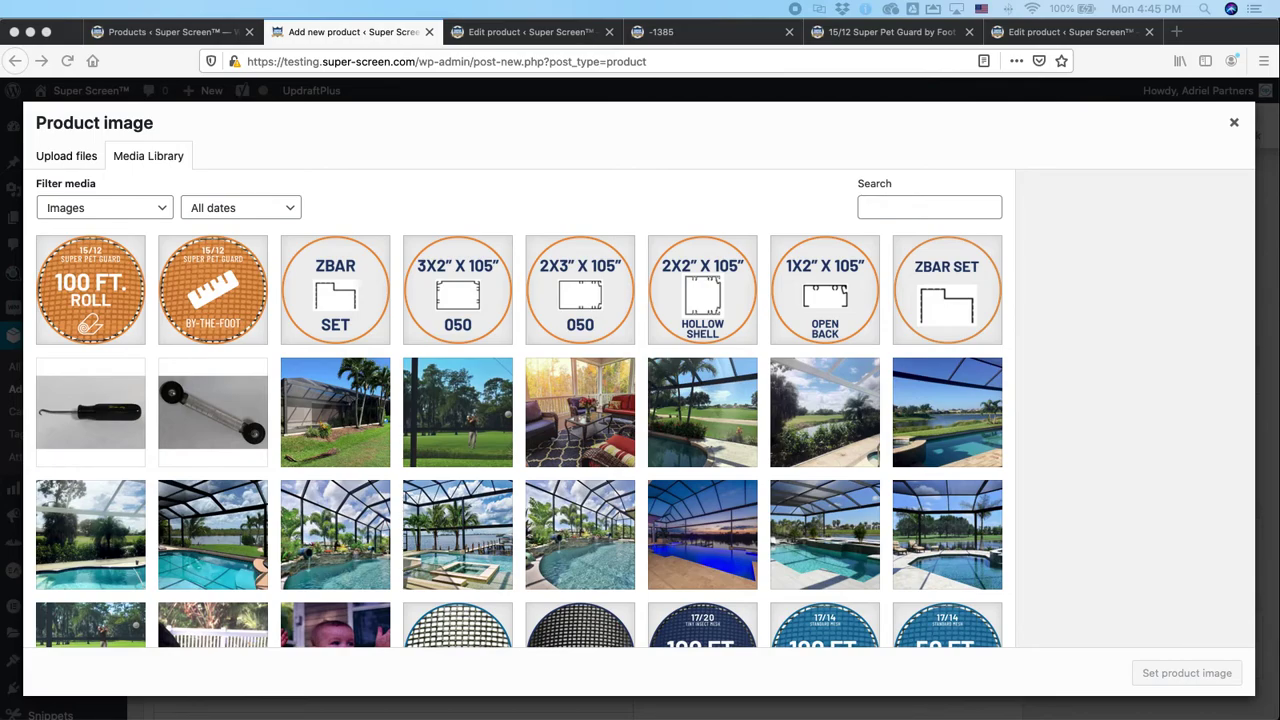
drag(1270, 300, 510, 298)
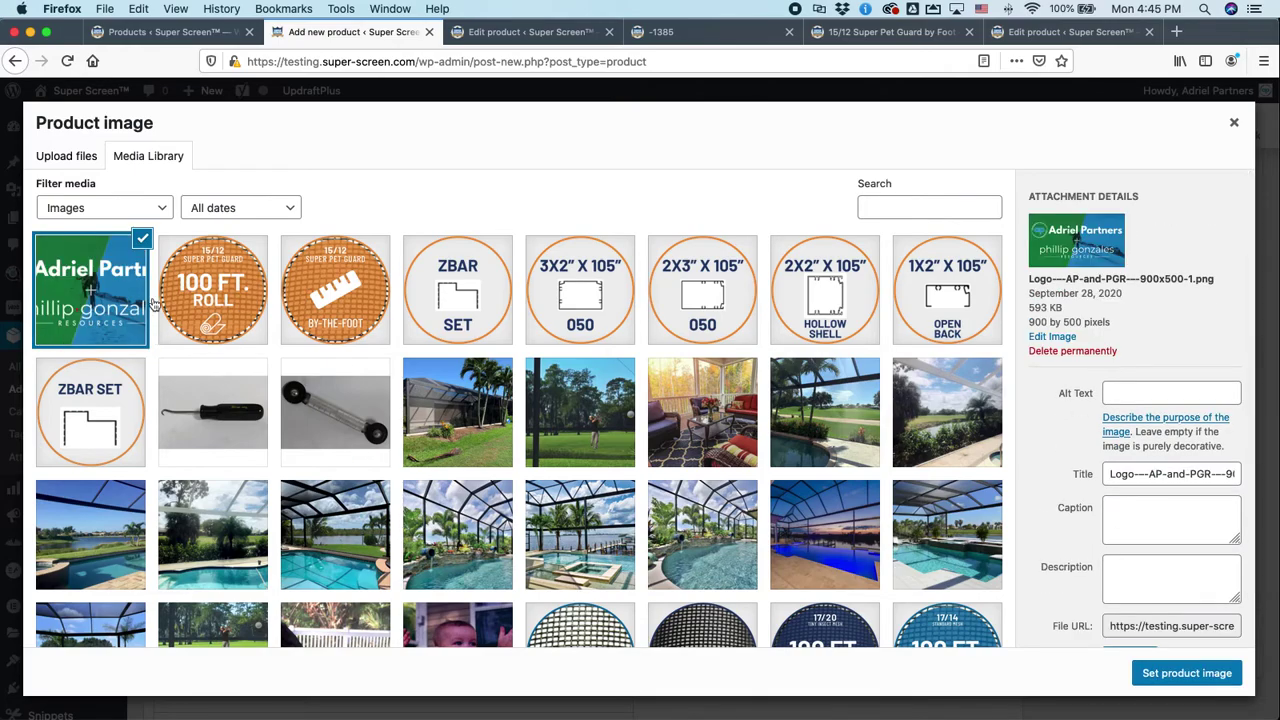
click(1210, 677)
Step: Assign the product to the Uncategorized category
scroll(800, 500, down, 2)
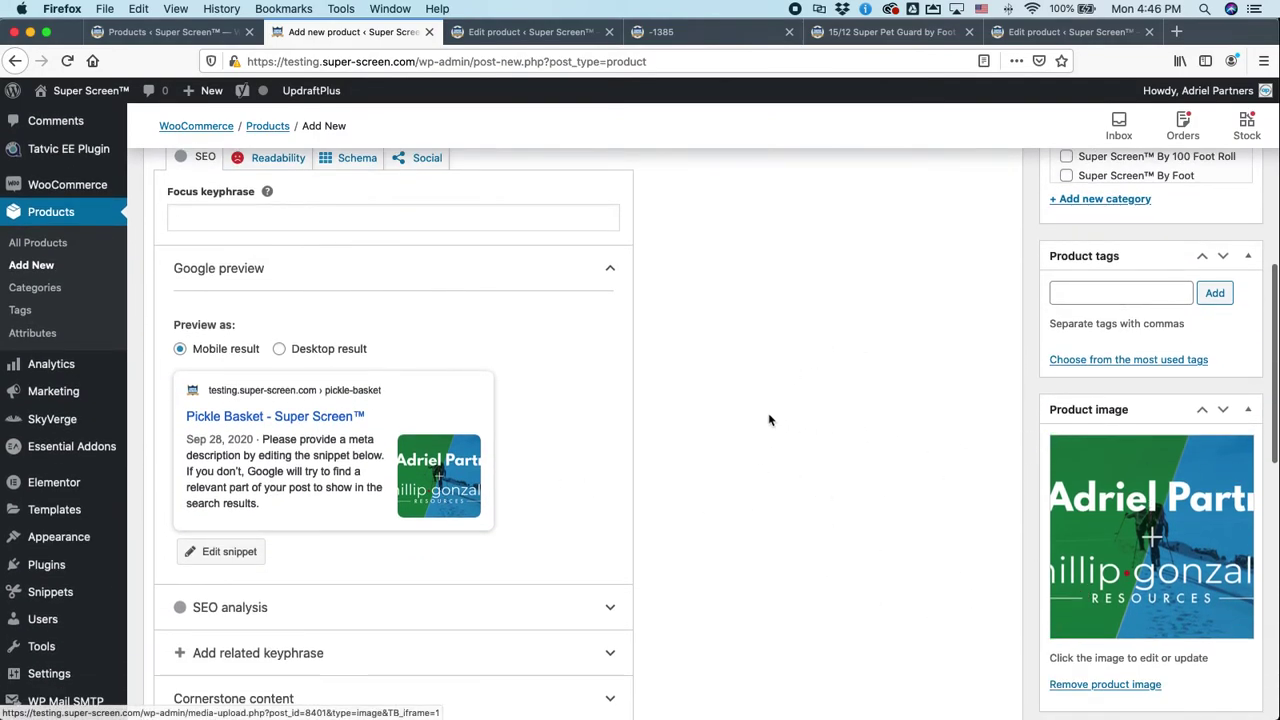
scroll(792, 458, up, 5)
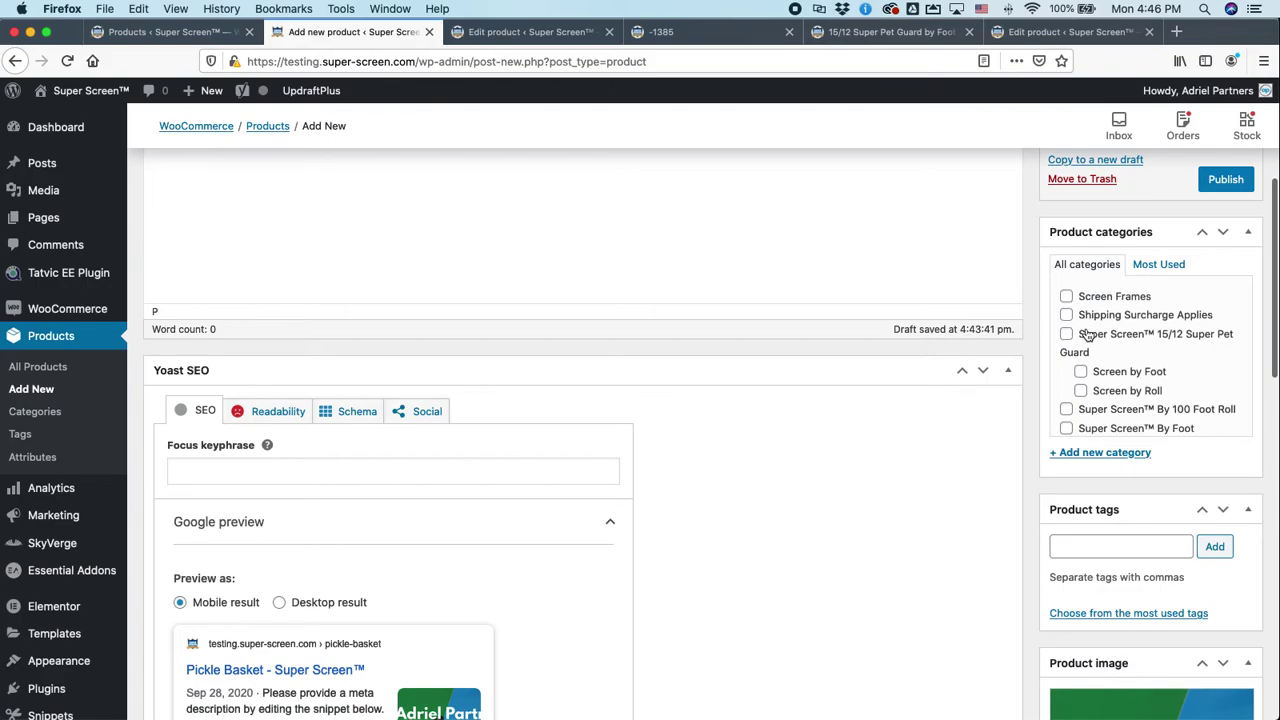
scroll(1180, 333, down, 2)
scroll(1148, 349, down, 5)
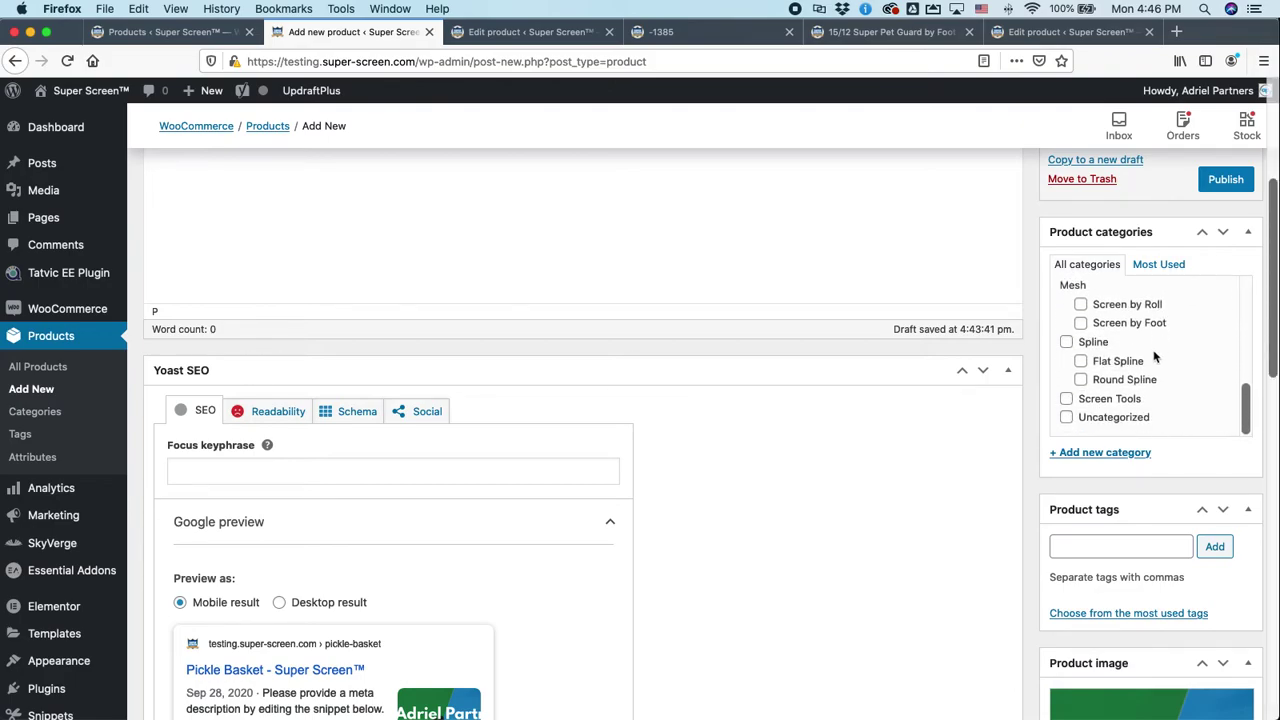
click(1110, 417)
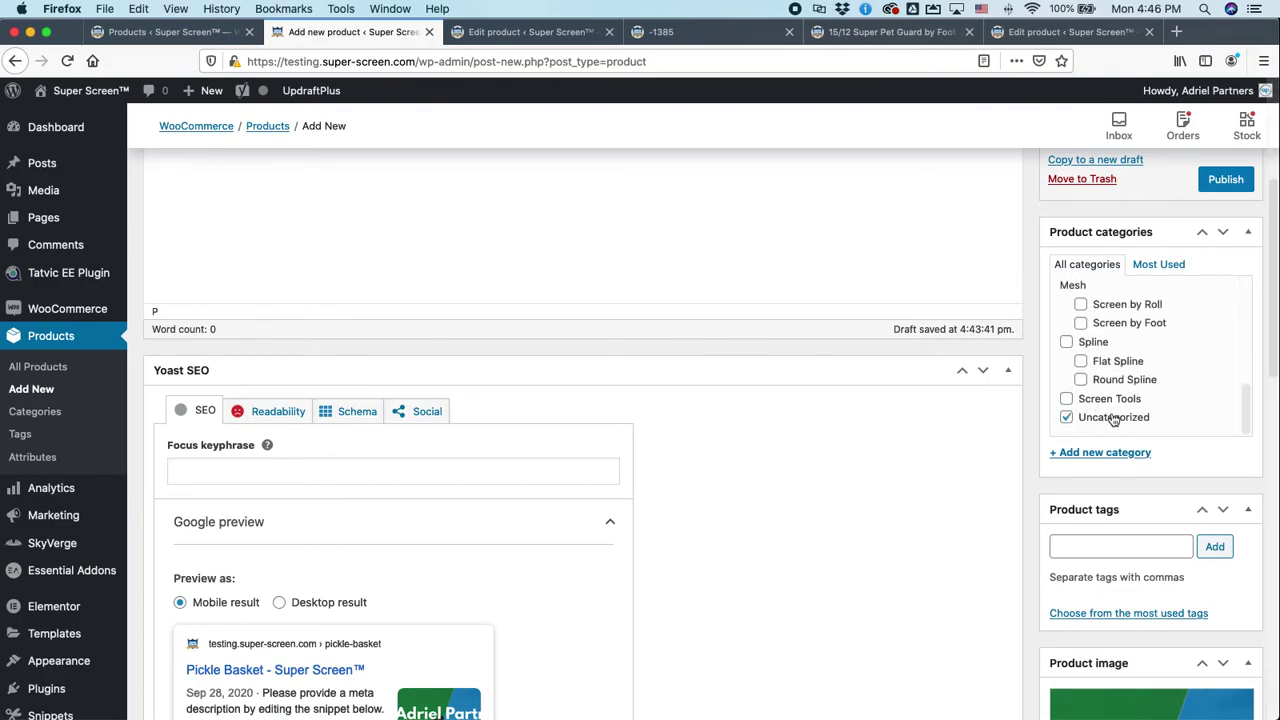
Step: Publish the Pickle Basket product, view its live product page, and return to editing it
scroll(1018, 344, up, 5)
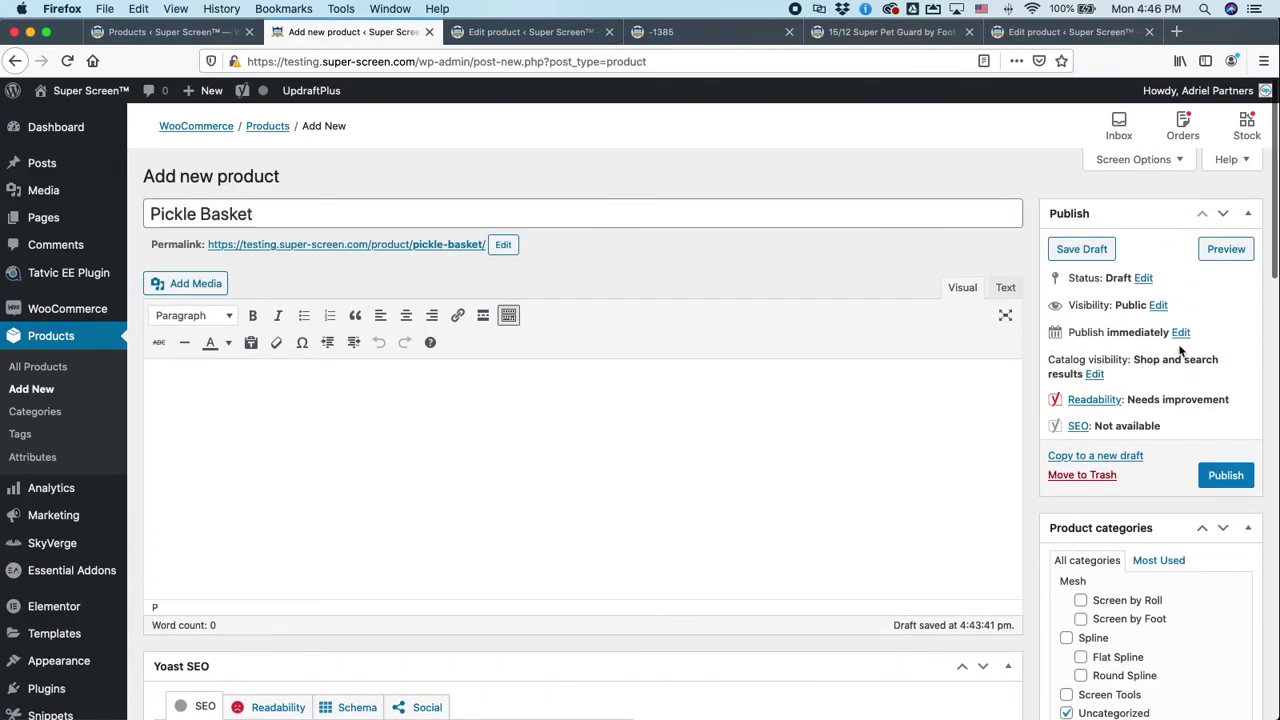
scroll(1226, 472, down, 1)
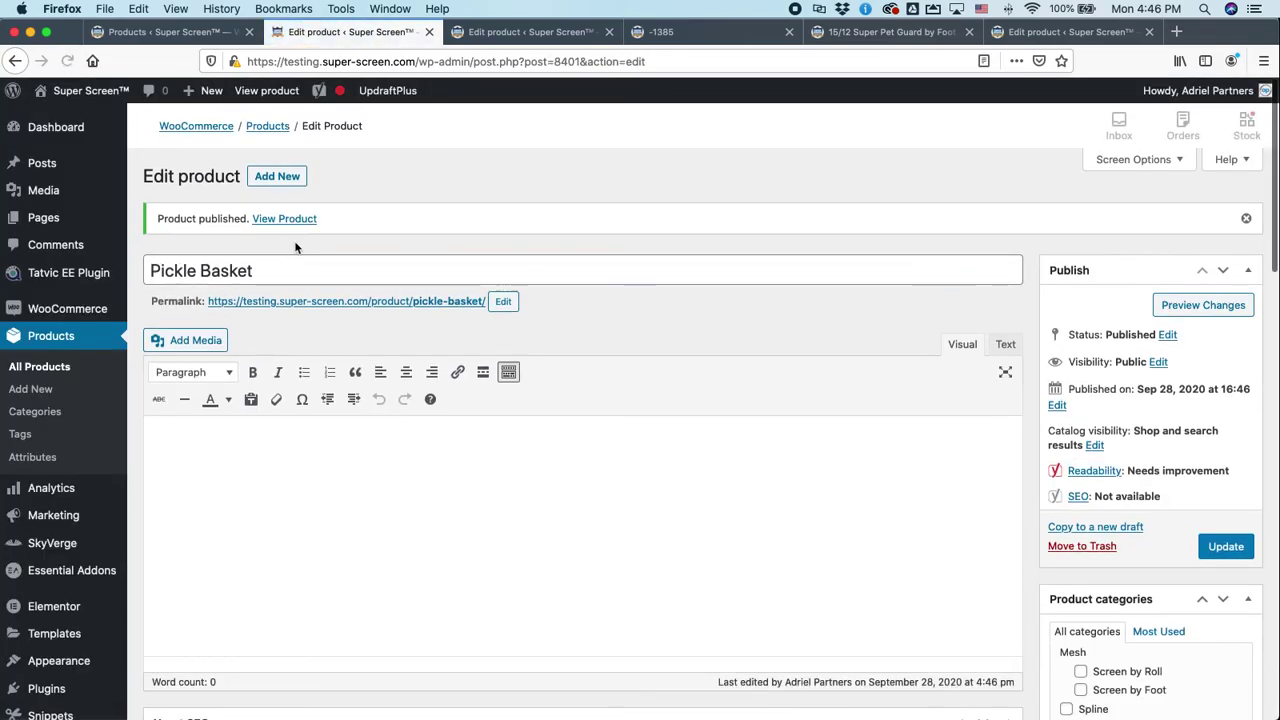
click(282, 220)
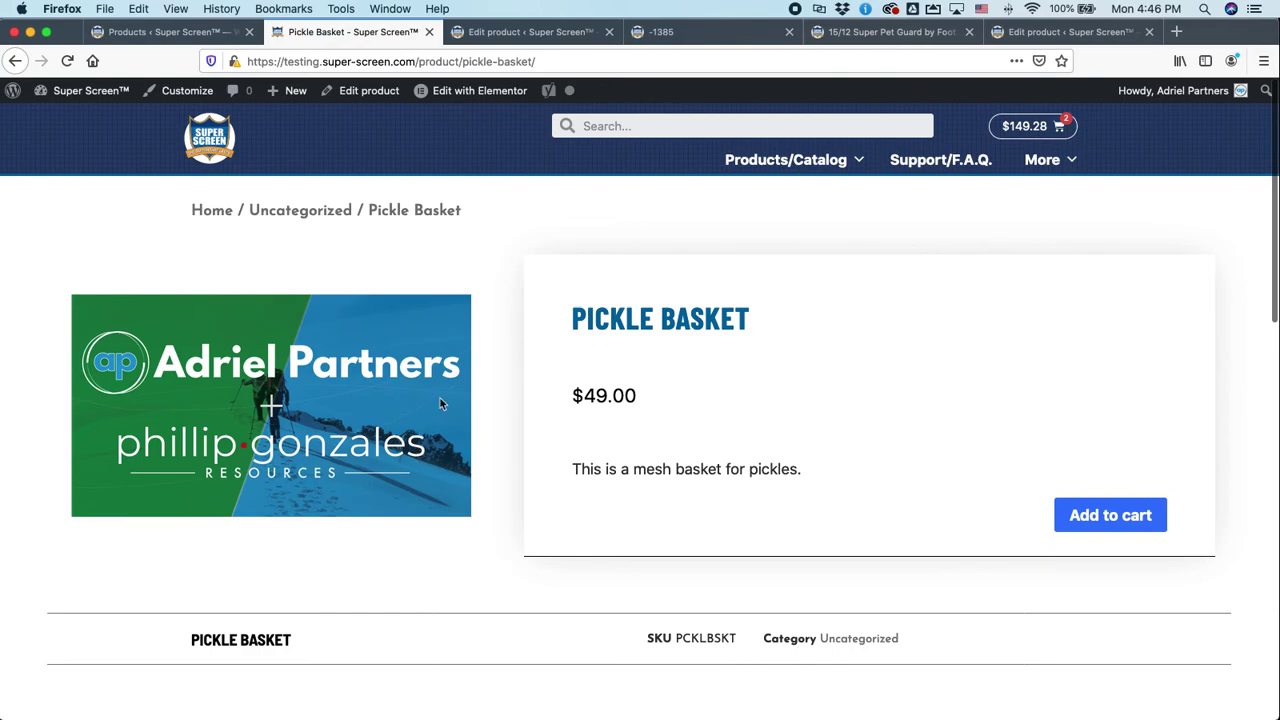
click(14, 62)
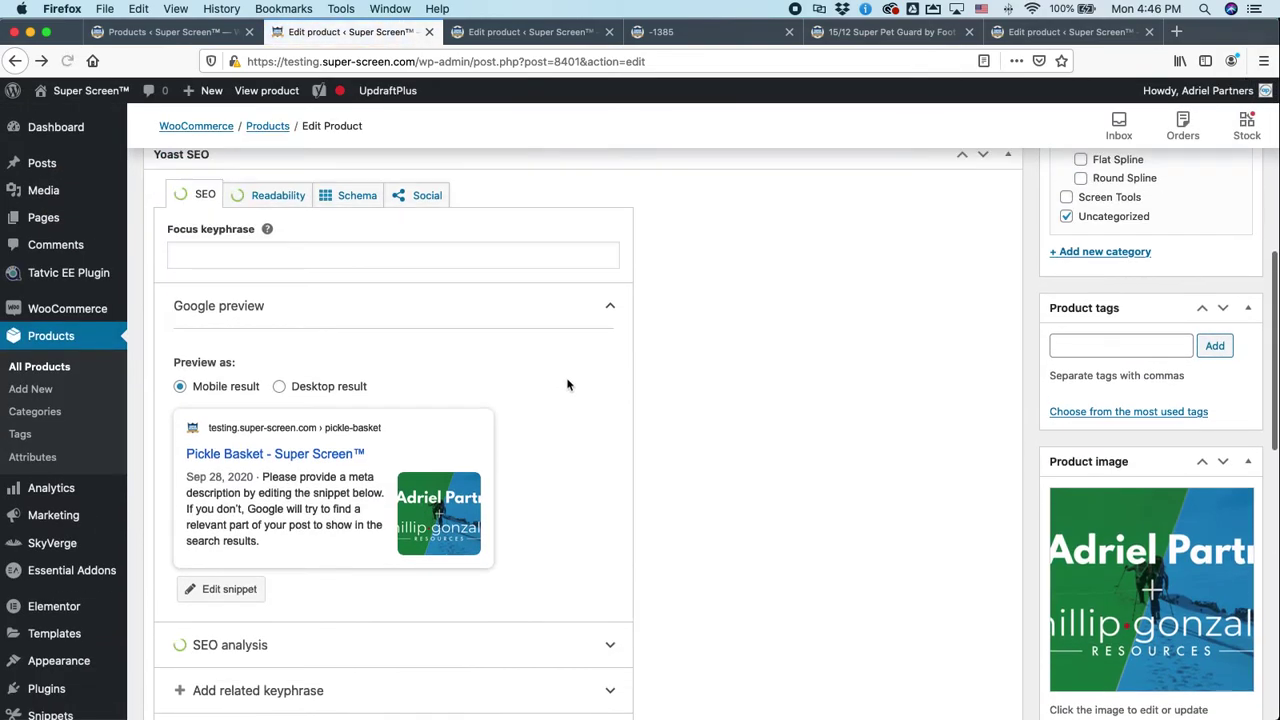
Step: Change the Pickle Basket's product type to Variable product and collapse its product data
scroll(579, 383, down, 6)
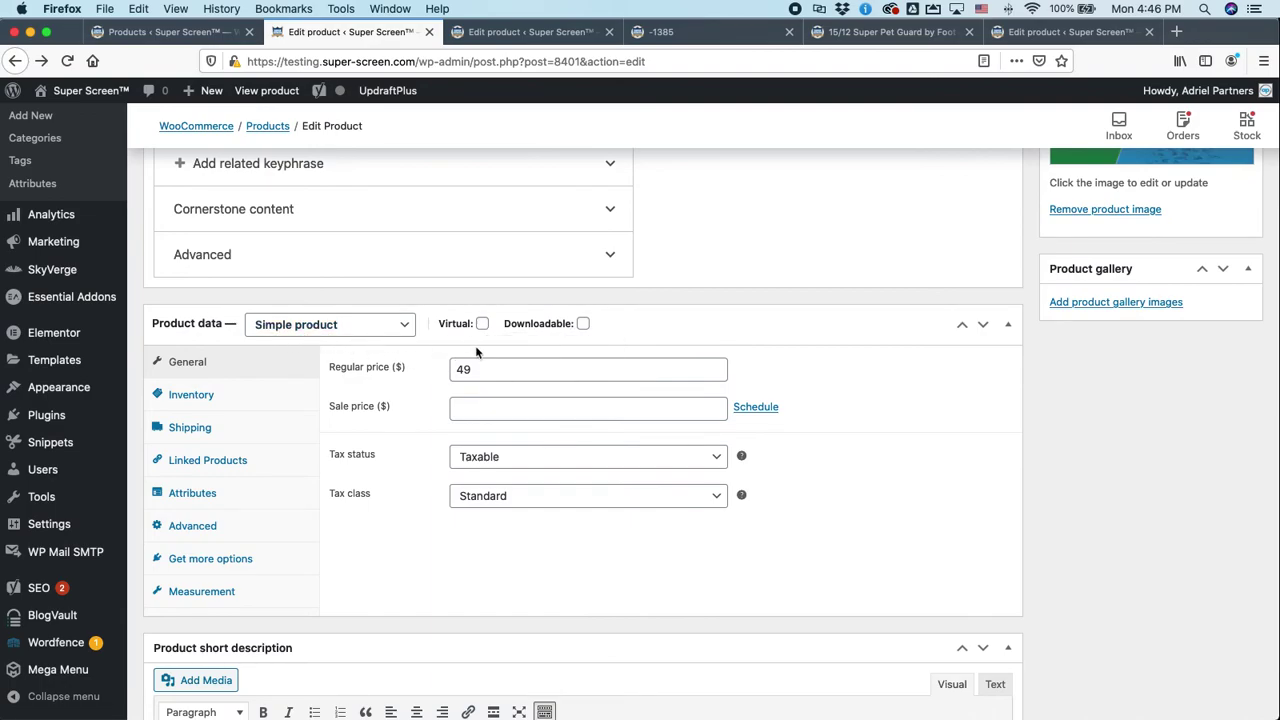
click(330, 327)
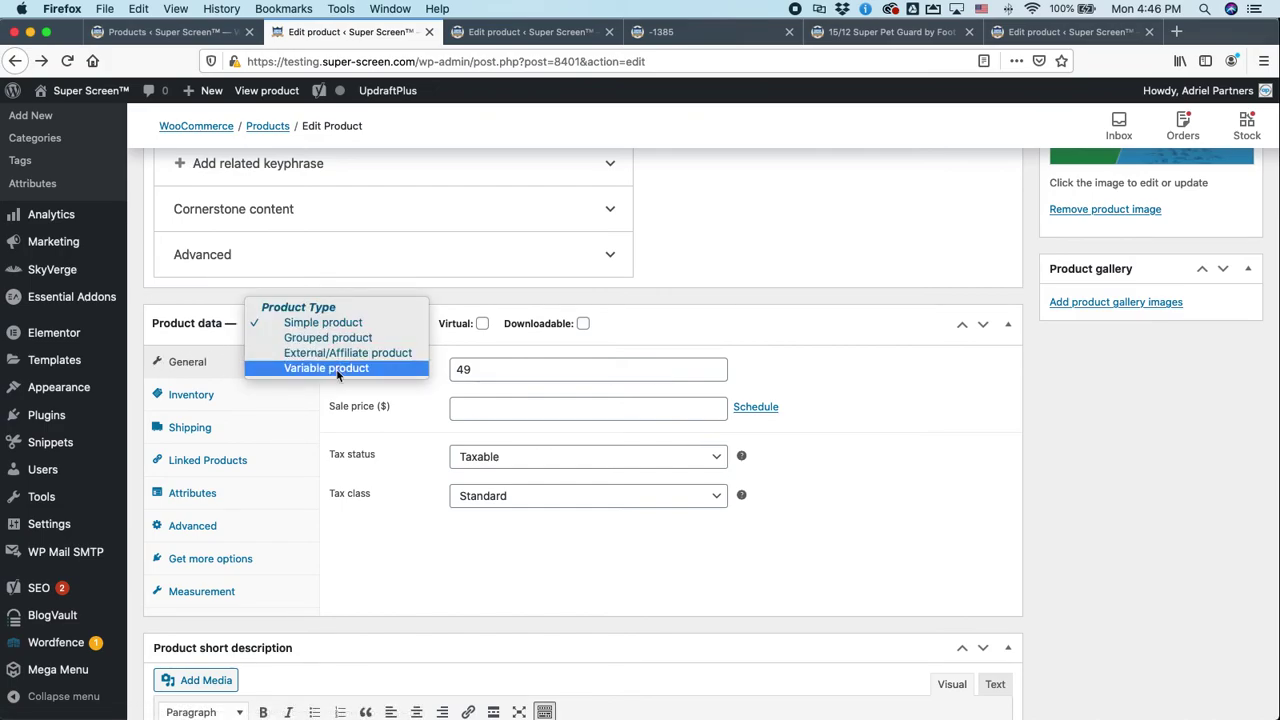
click(337, 370)
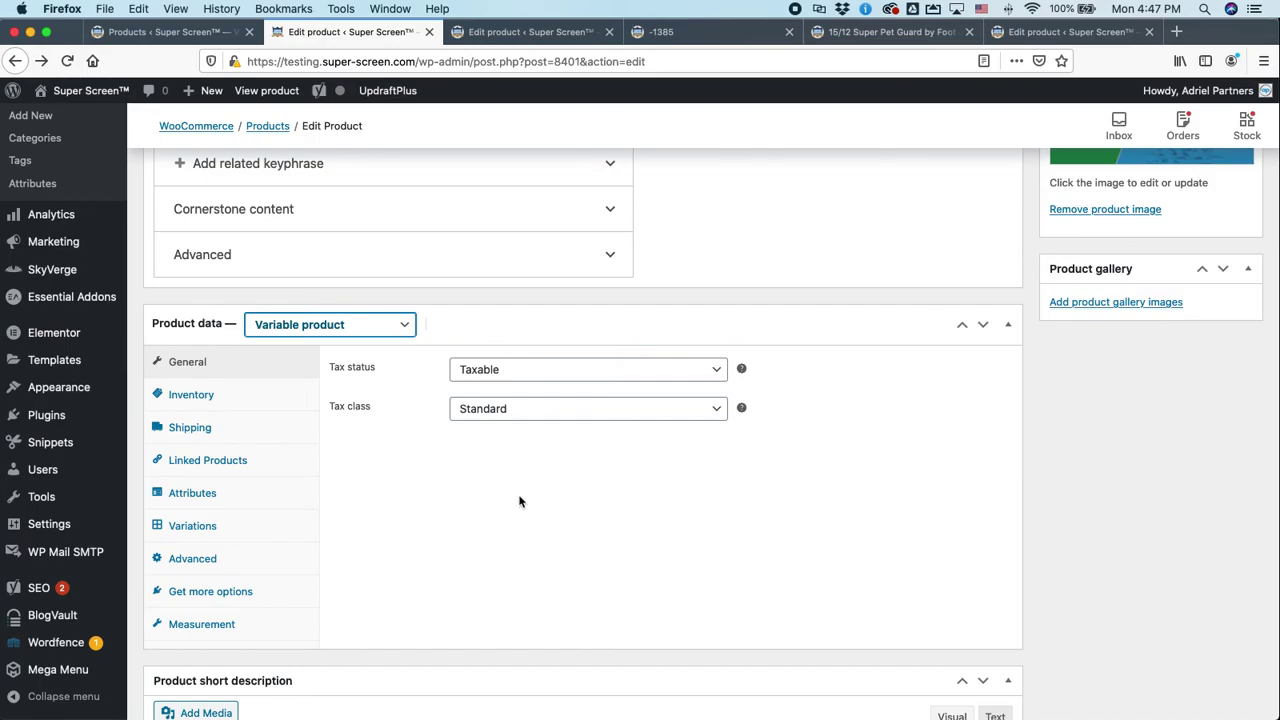
click(339, 322)
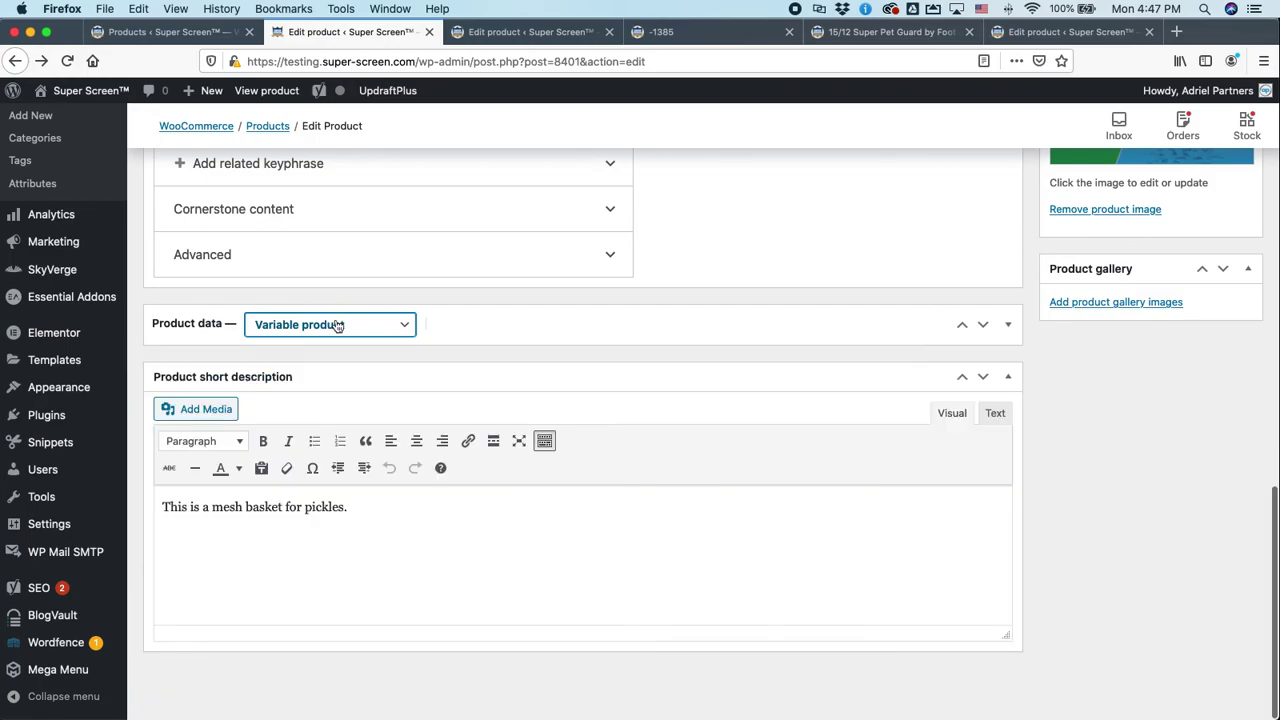
click(323, 277)
Step: Move the Pickle Basket product to the trash and dismiss the Yoast SEO redirect notice
scroll(851, 443, up, 15)
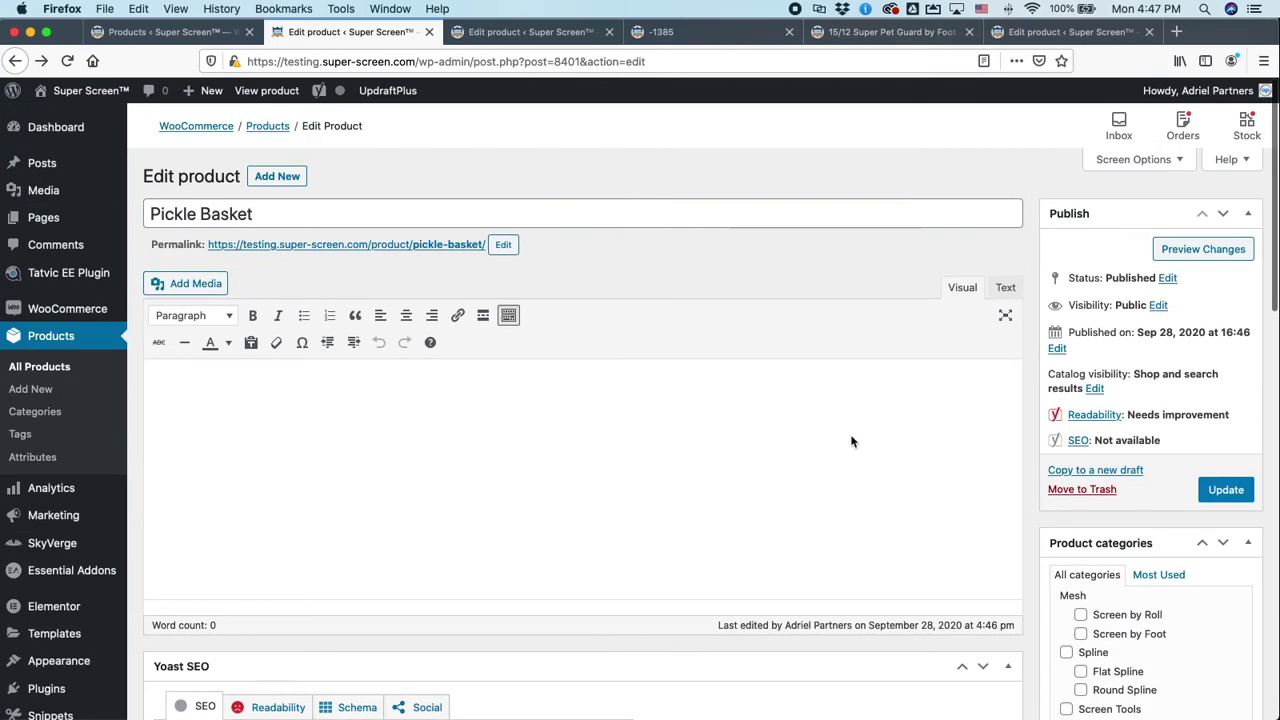
click(1082, 489)
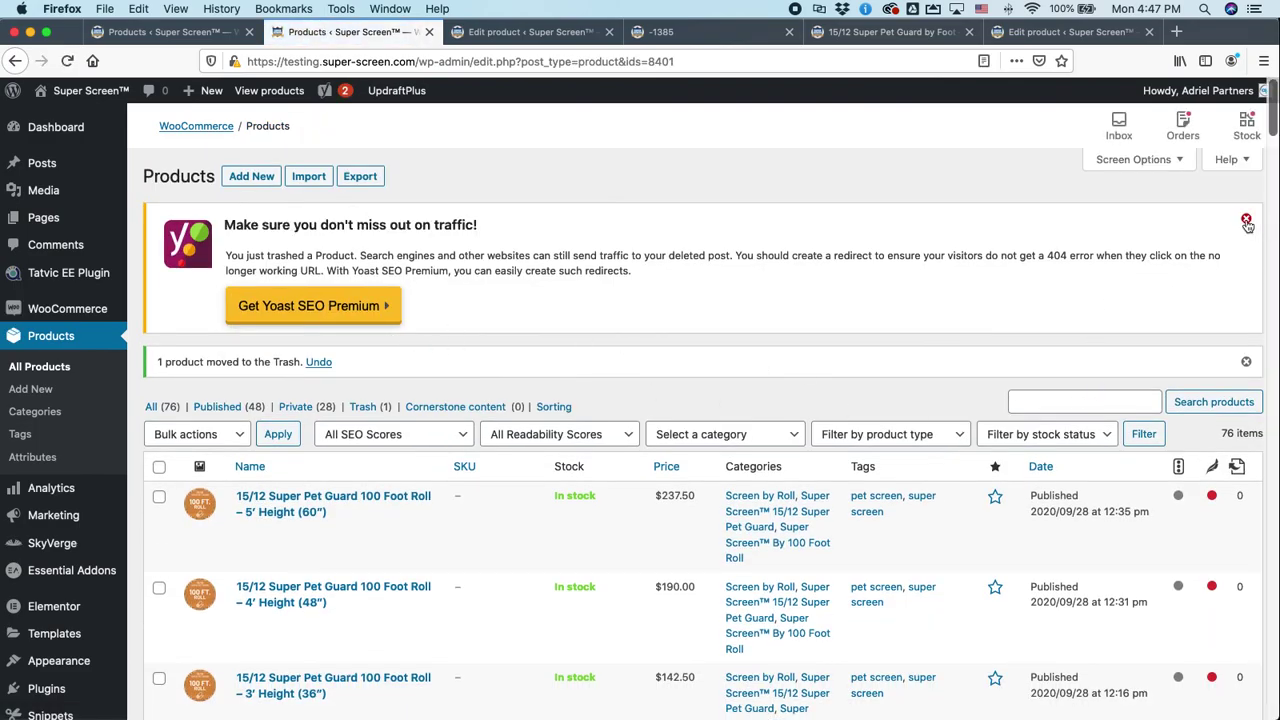
click(1246, 220)
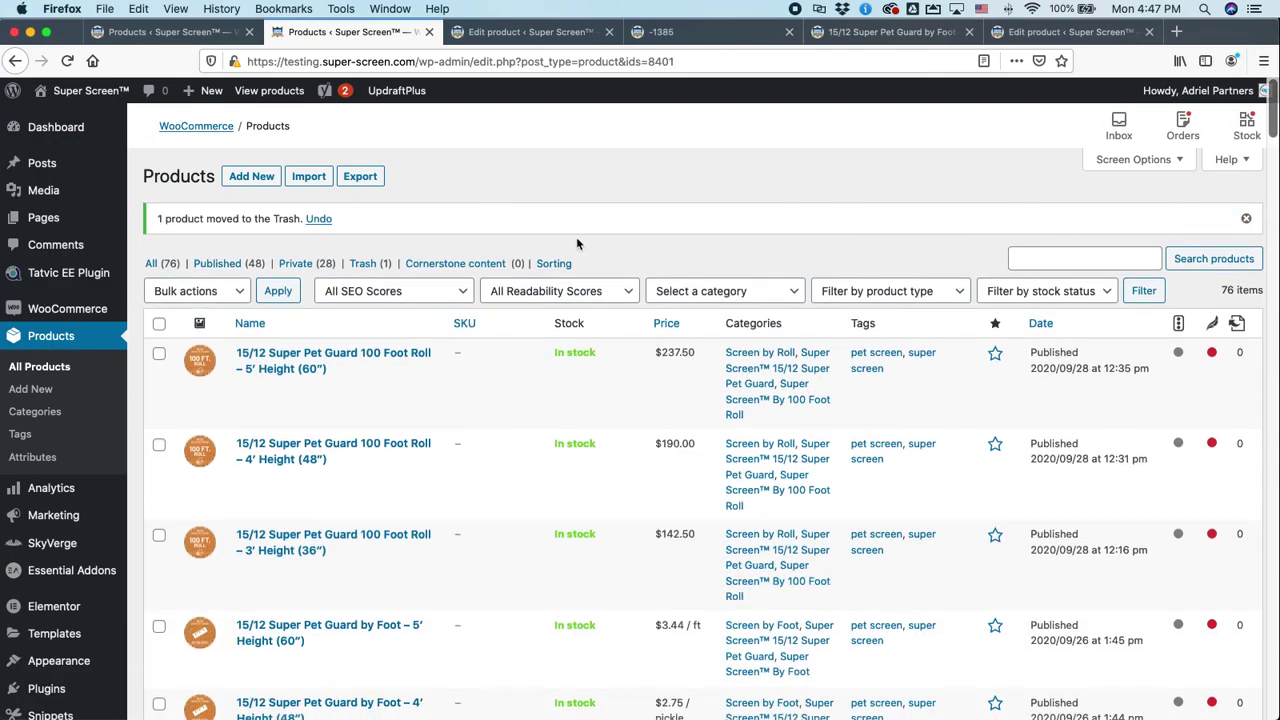